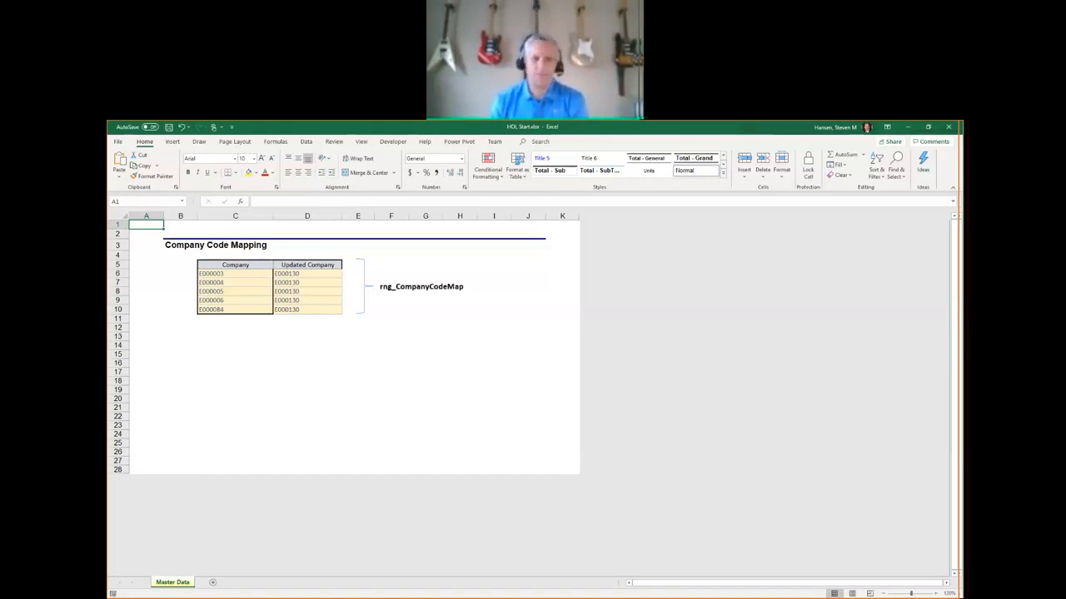
Switch to the HOL Script document in Word and examine the Scenario Requirements list for the trial balance query.
key(alt+Tab)
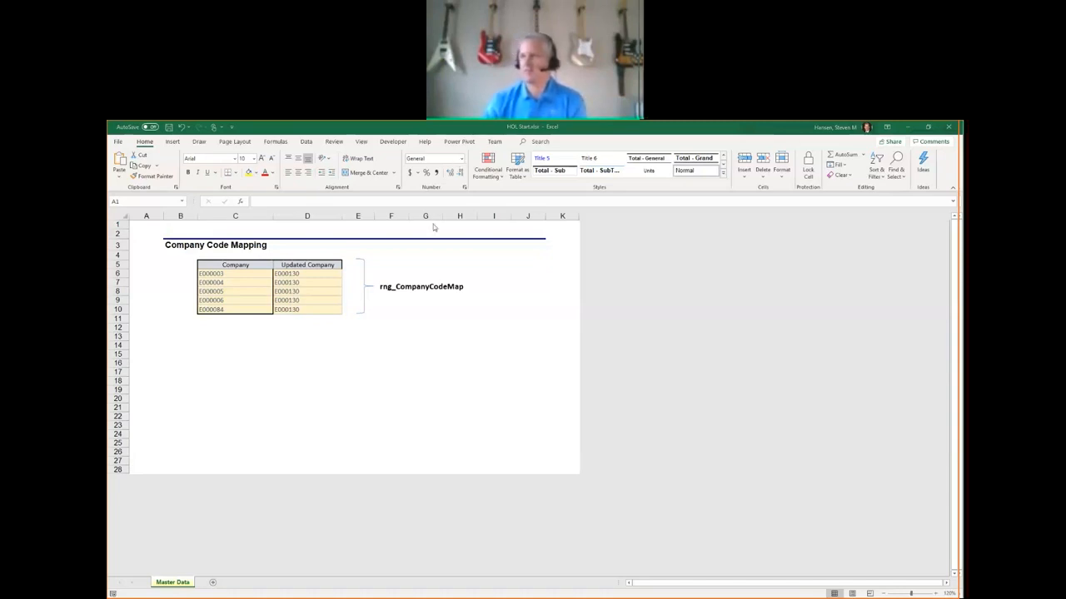
key(alt+Tab)
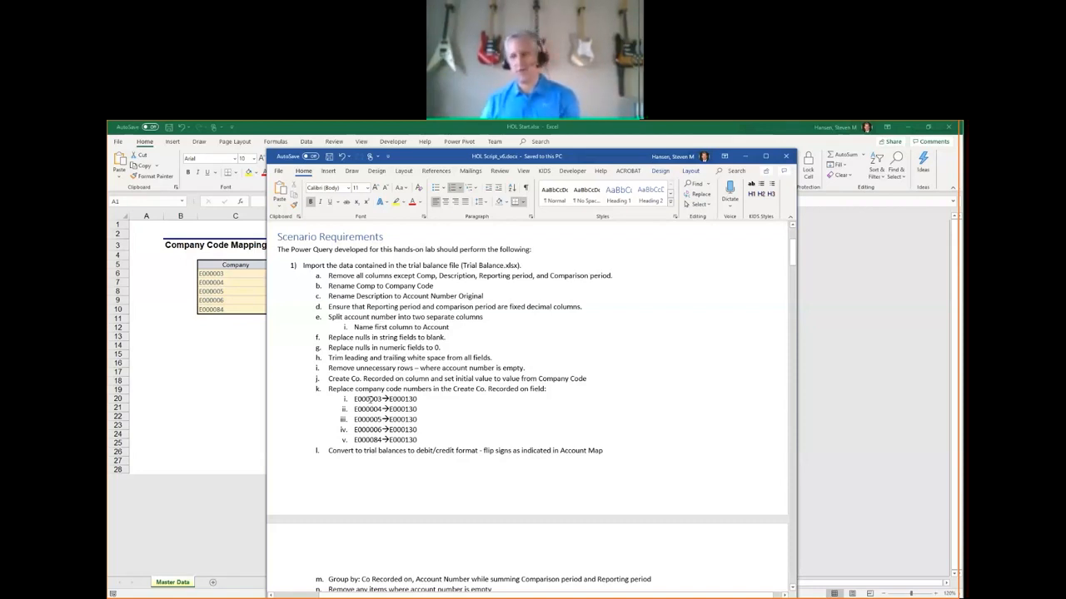
scroll(369, 398, down, 2)
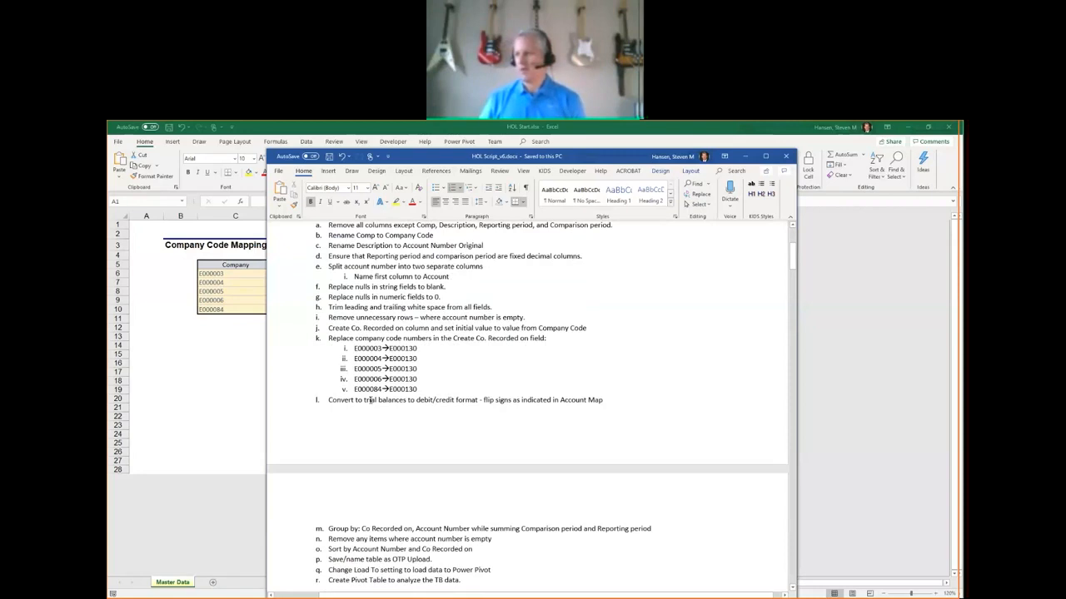
drag(415, 400, 456, 400)
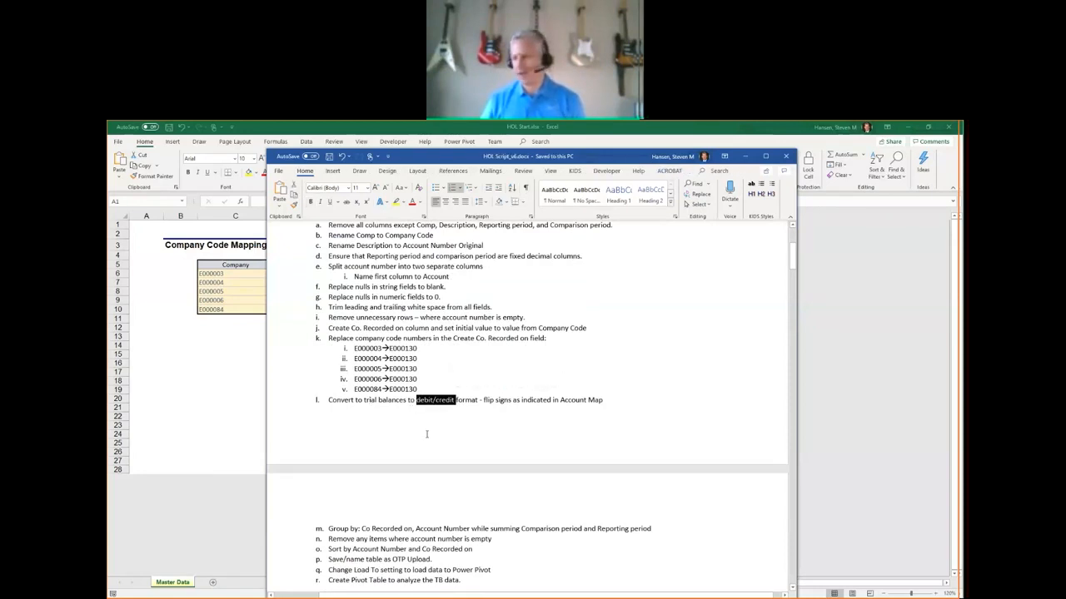
scroll(426, 454, down, 2)
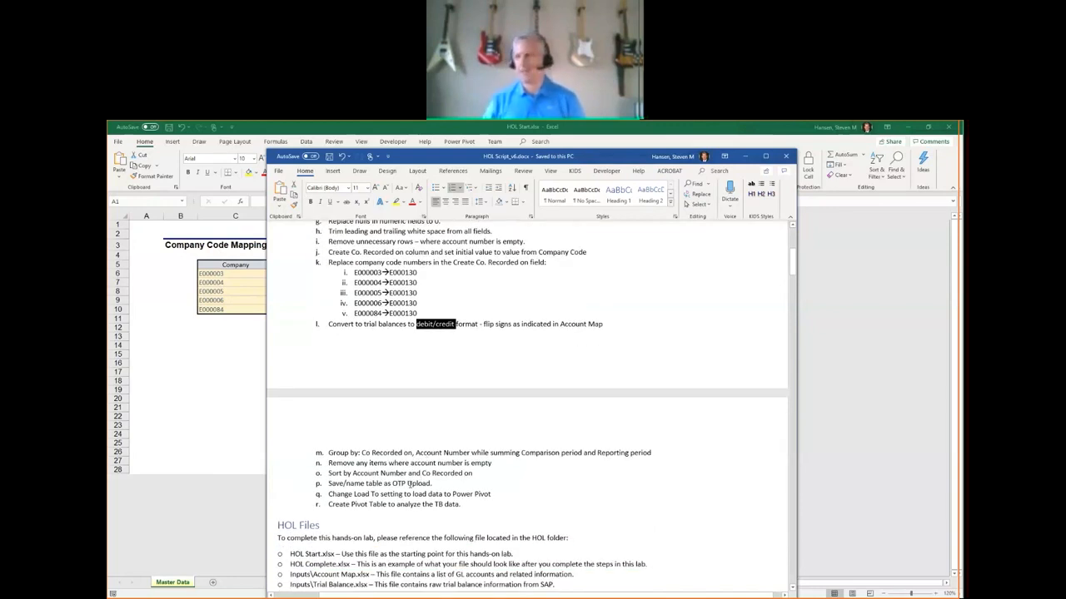
scroll(422, 481, up, 2)
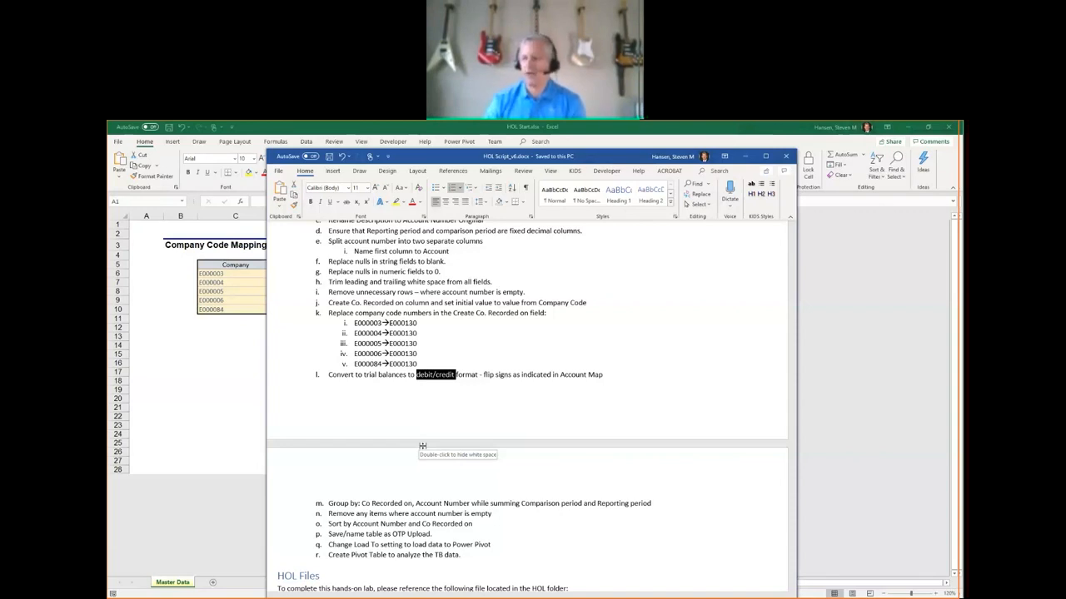
scroll(464, 428, up, 3)
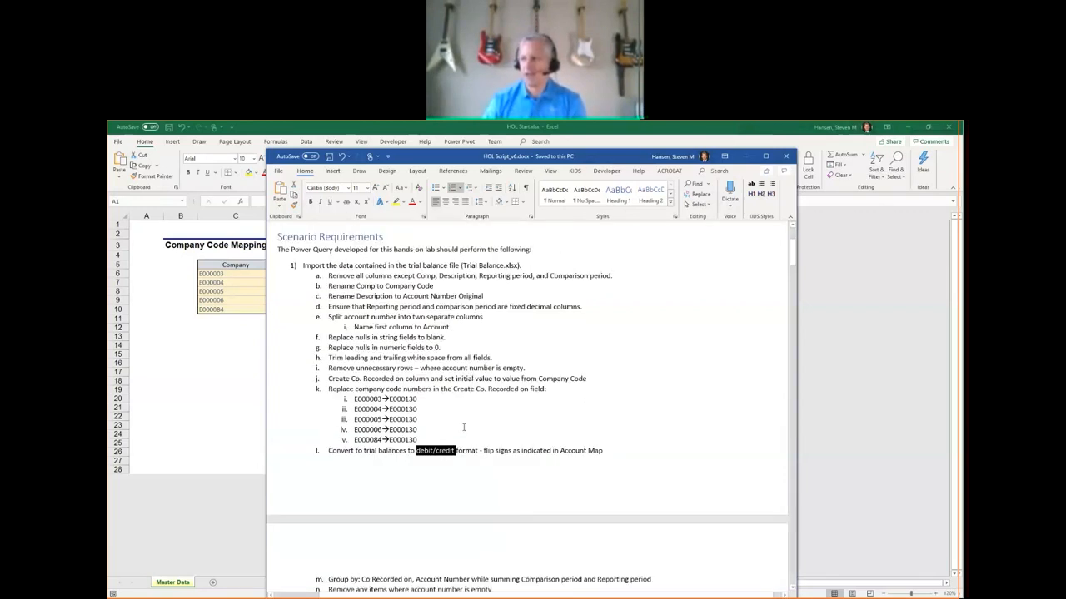
scroll(464, 428, down, 1)
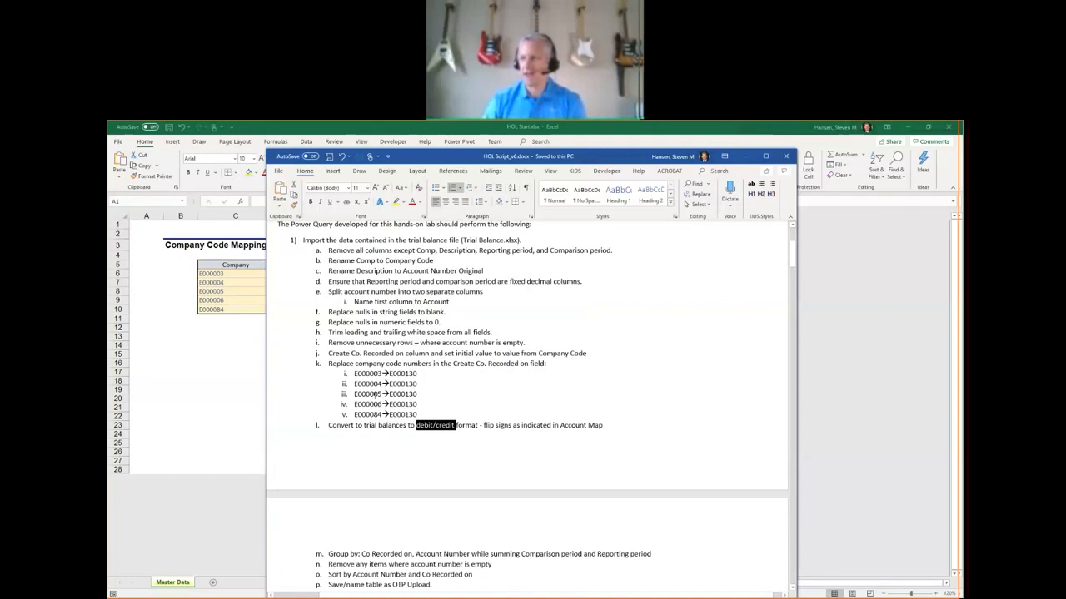
drag(329, 250, 491, 419)
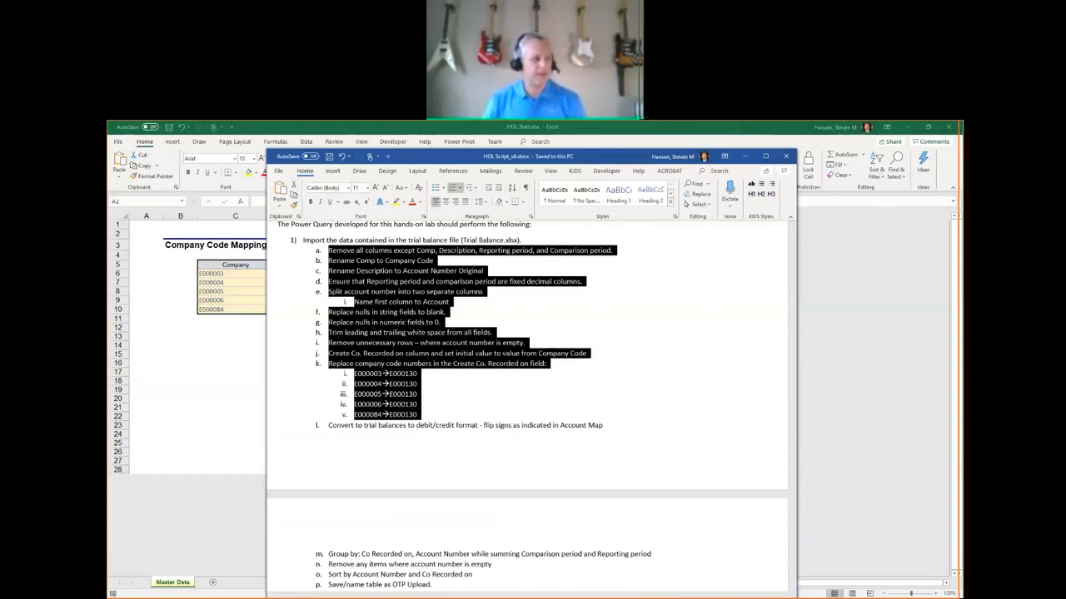
Switch back to the HOL Start workbook in Excel and examine the rng_CompanyCodeMap range on the Master Data sheet.
key(alt+Tab)
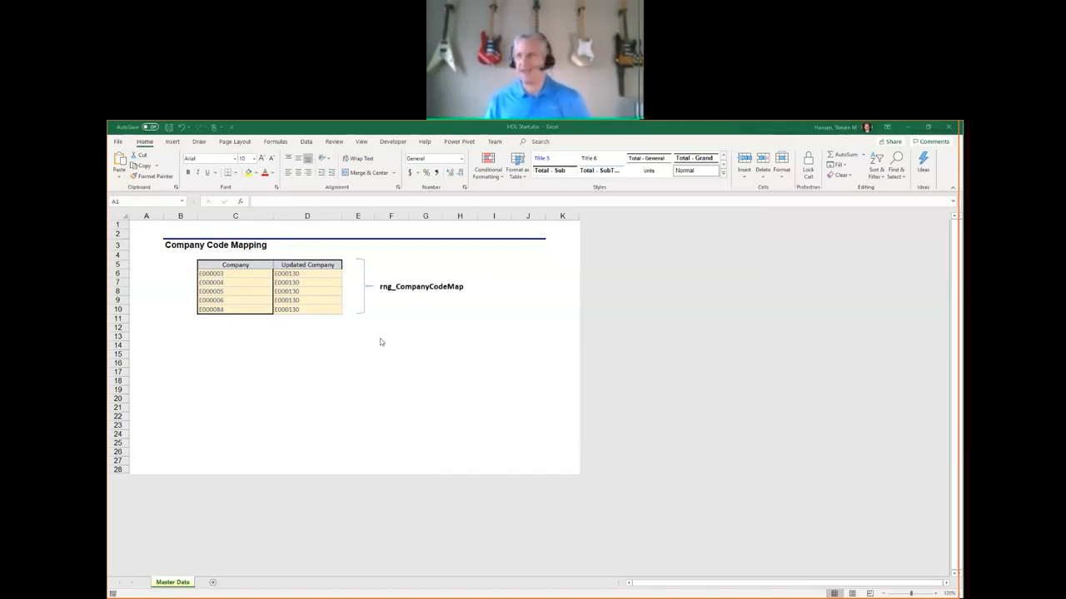
click(312, 146)
click(308, 142)
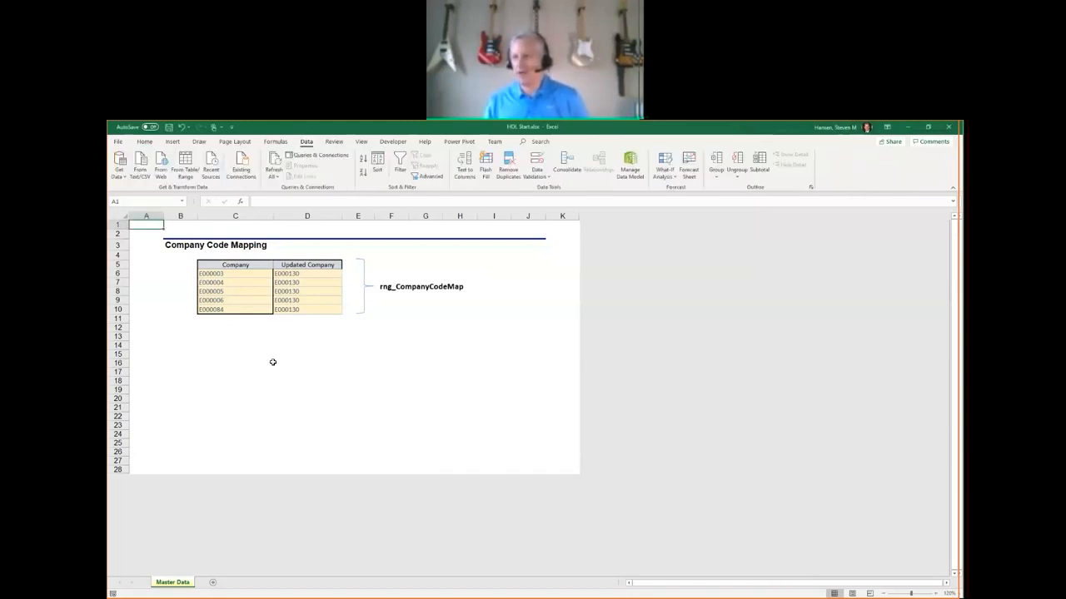
click(239, 301)
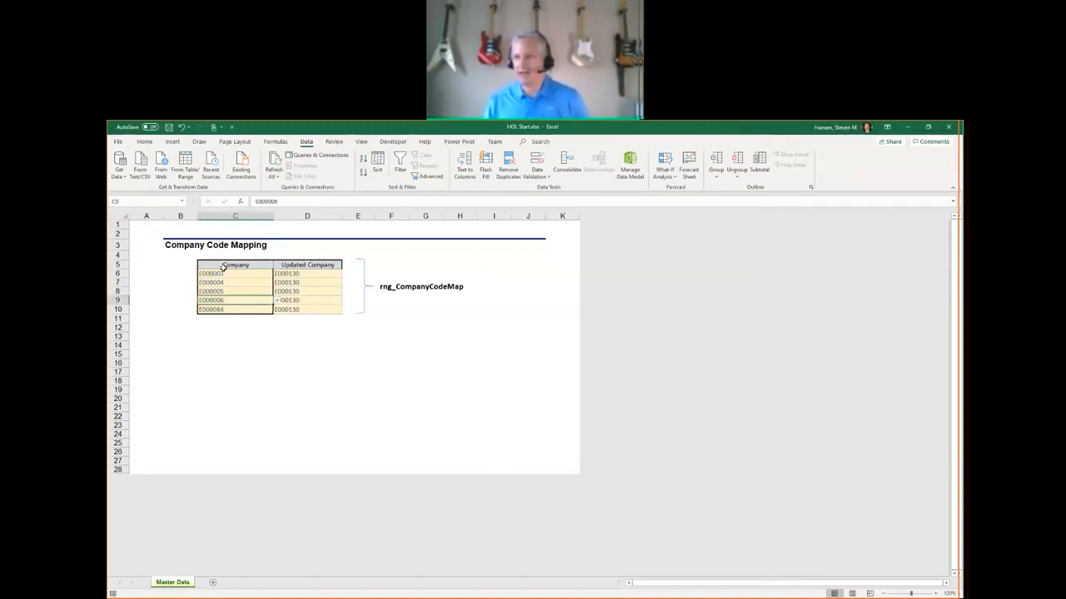
drag(216, 266, 302, 310)
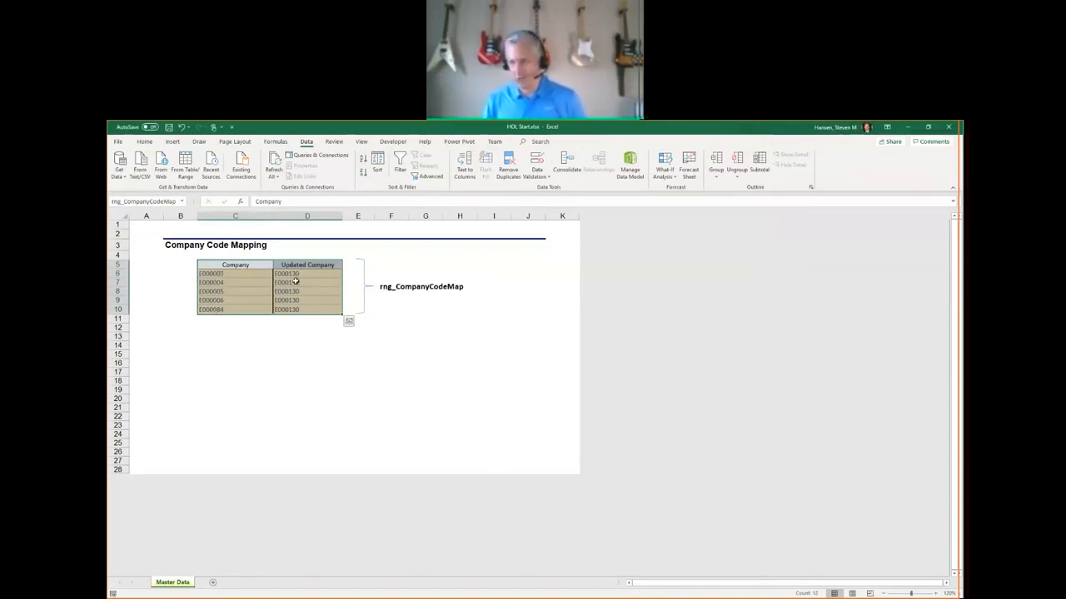
click(267, 352)
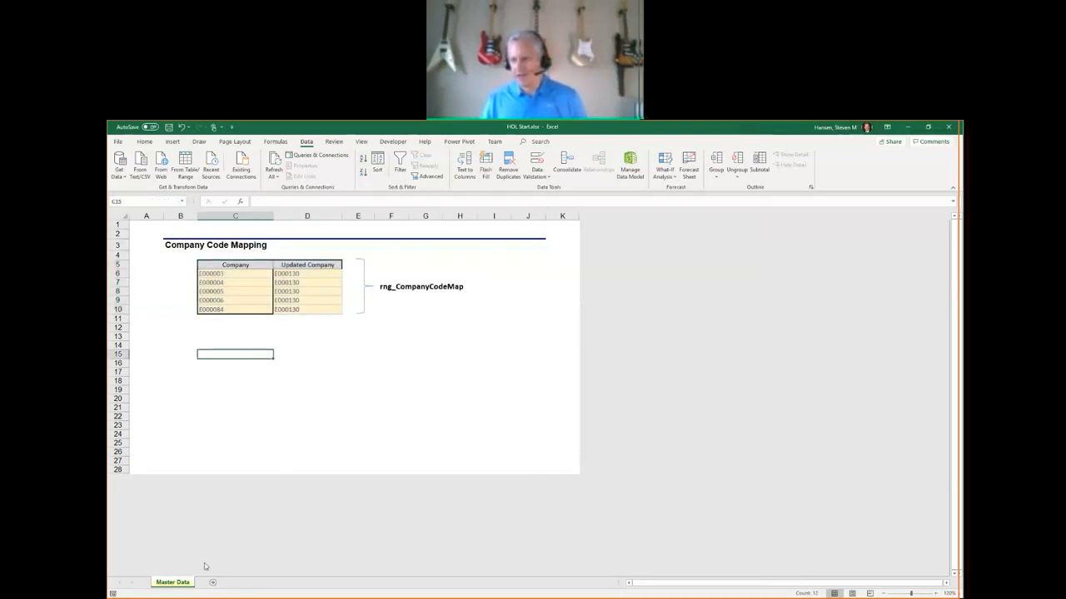
click(235, 406)
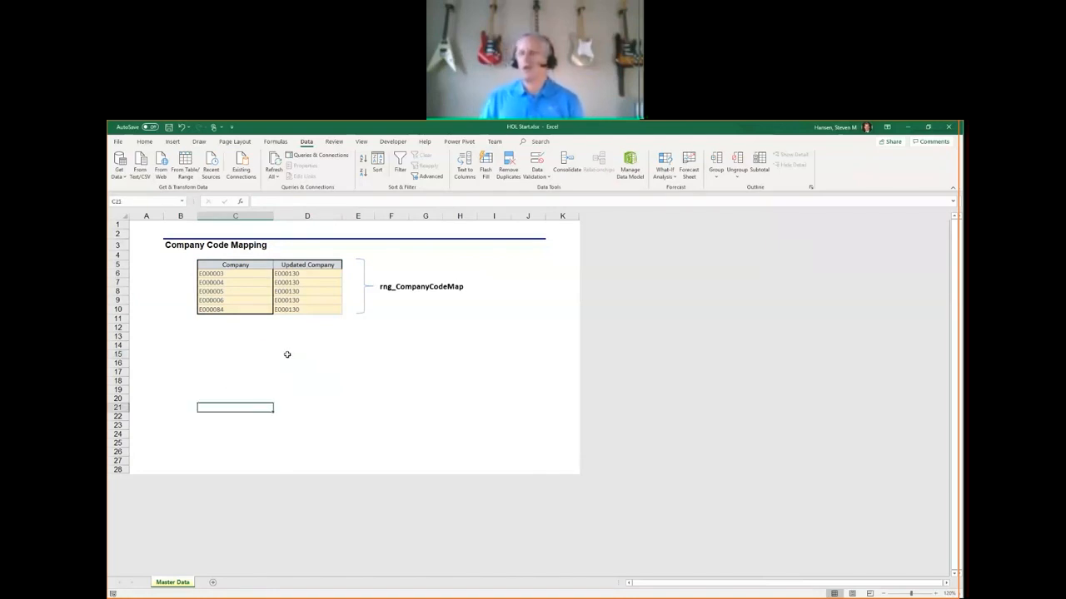
Import data from the workbook Trial Balance.xlsx in the Desktop's TB folder.
click(122, 178)
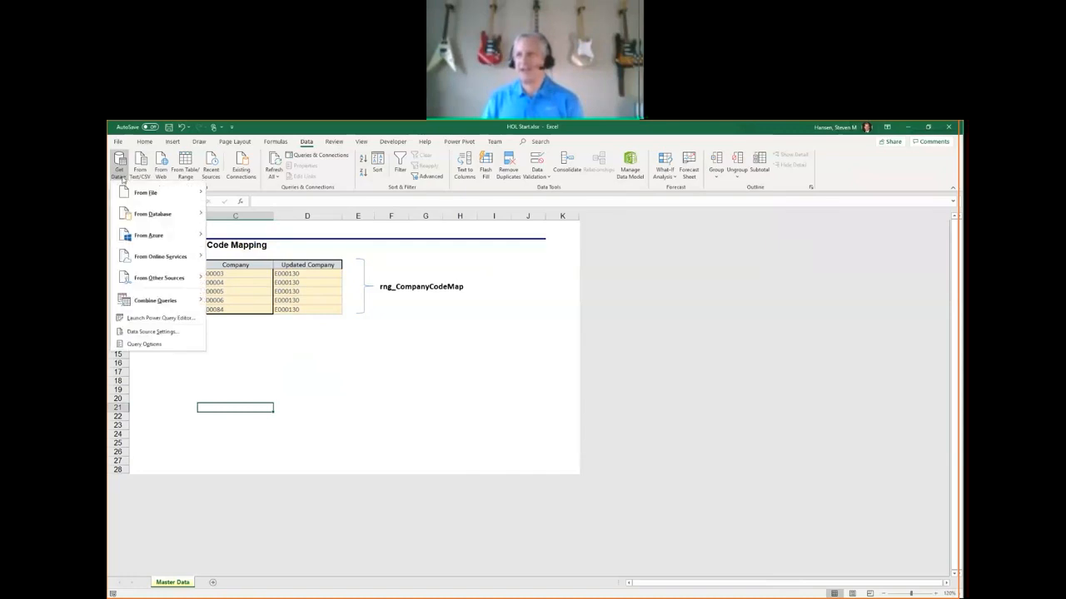
mouse_move(126, 193)
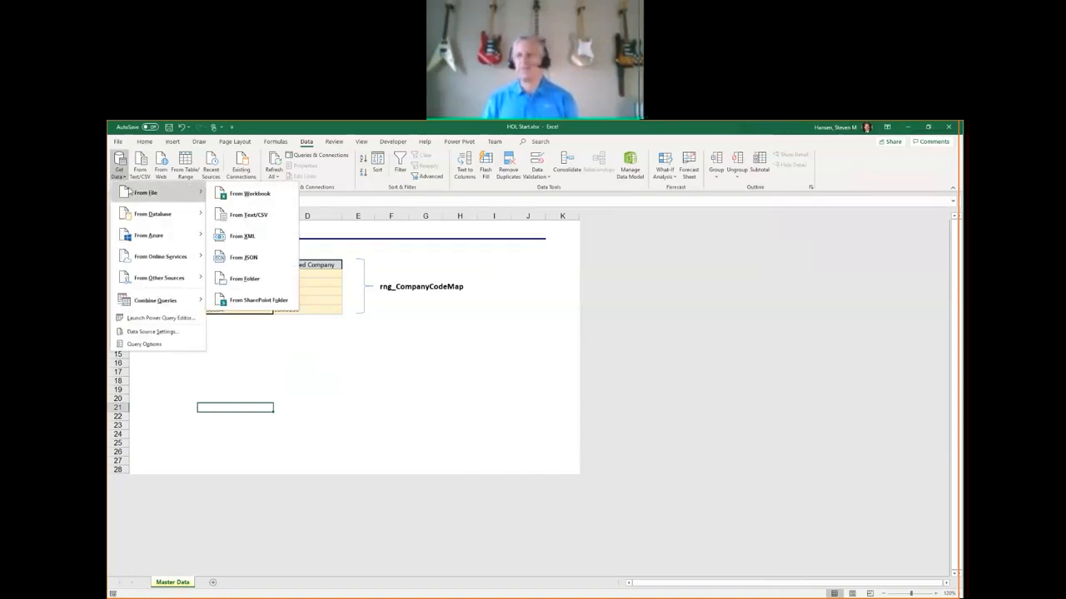
click(245, 194)
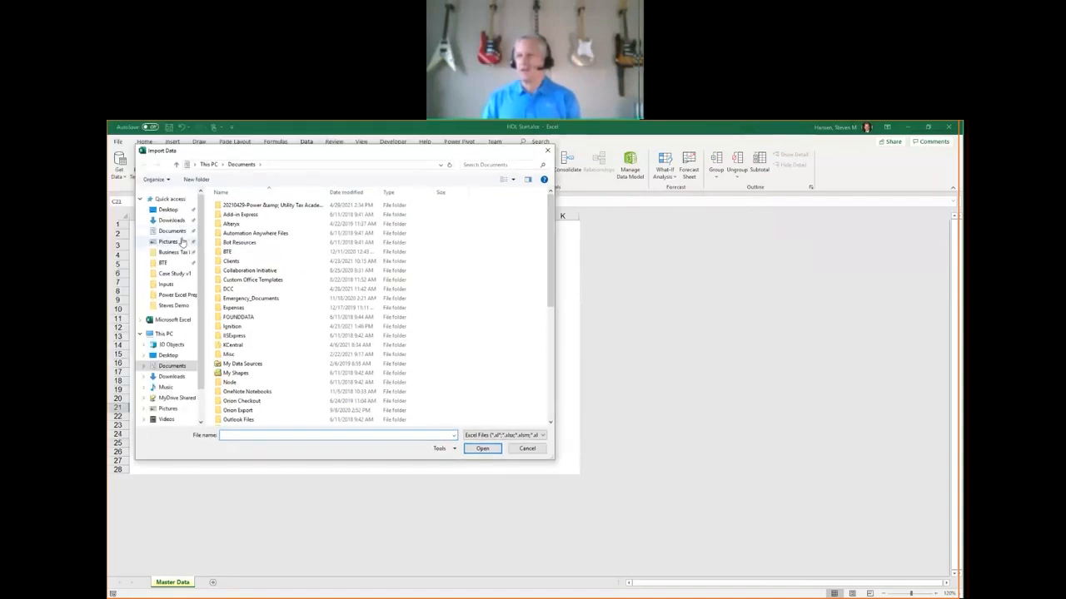
click(169, 210)
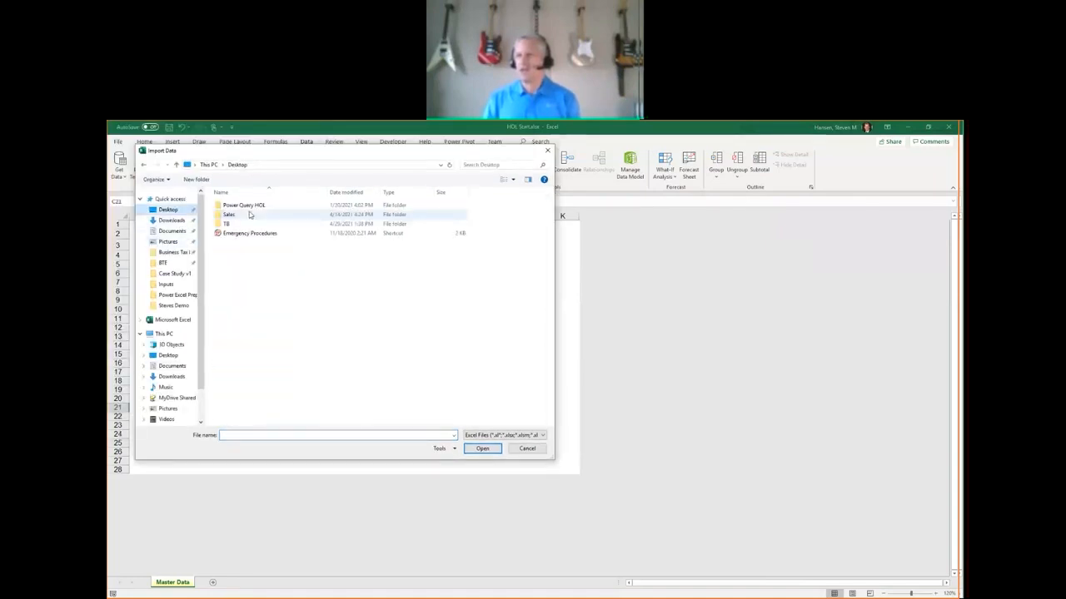
double_click(233, 225)
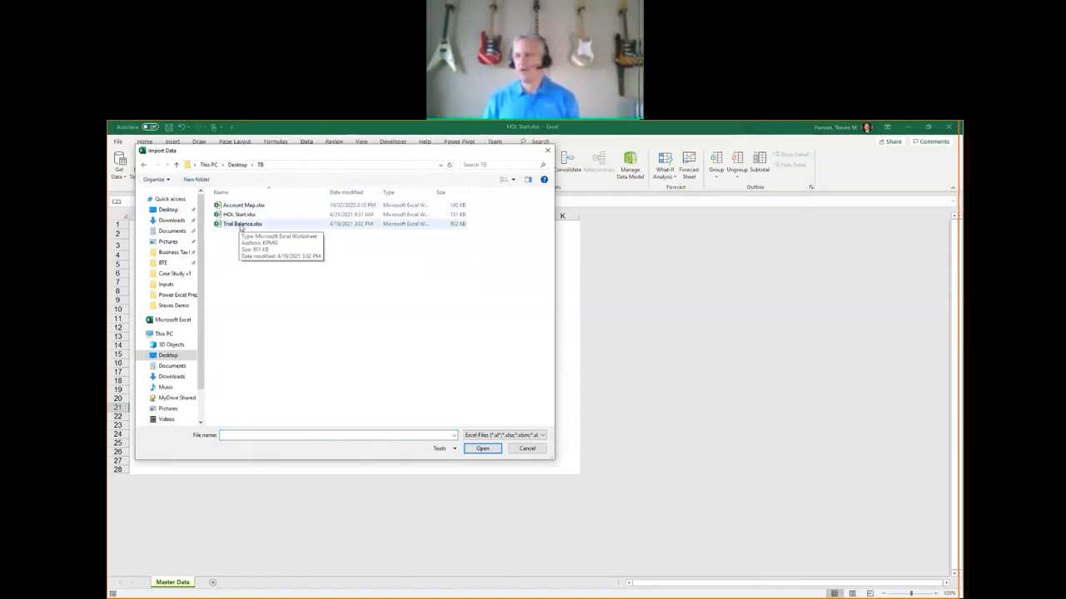
double_click(241, 225)
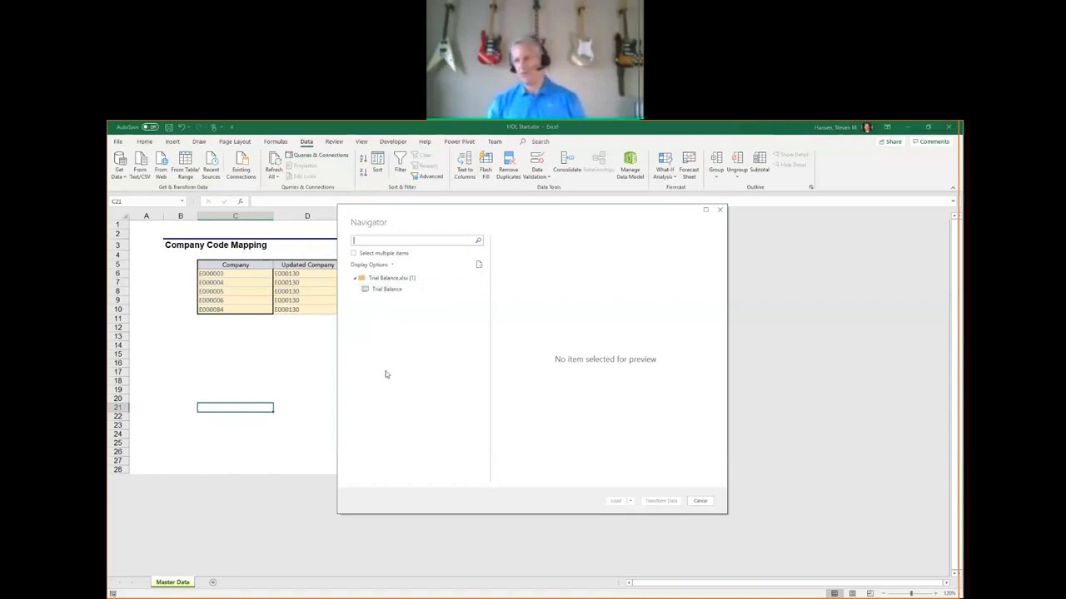
Select the Trial Balance sheet, check its columns in the preview, and open it in the Power Query Editor with the queries list expanded.
click(386, 291)
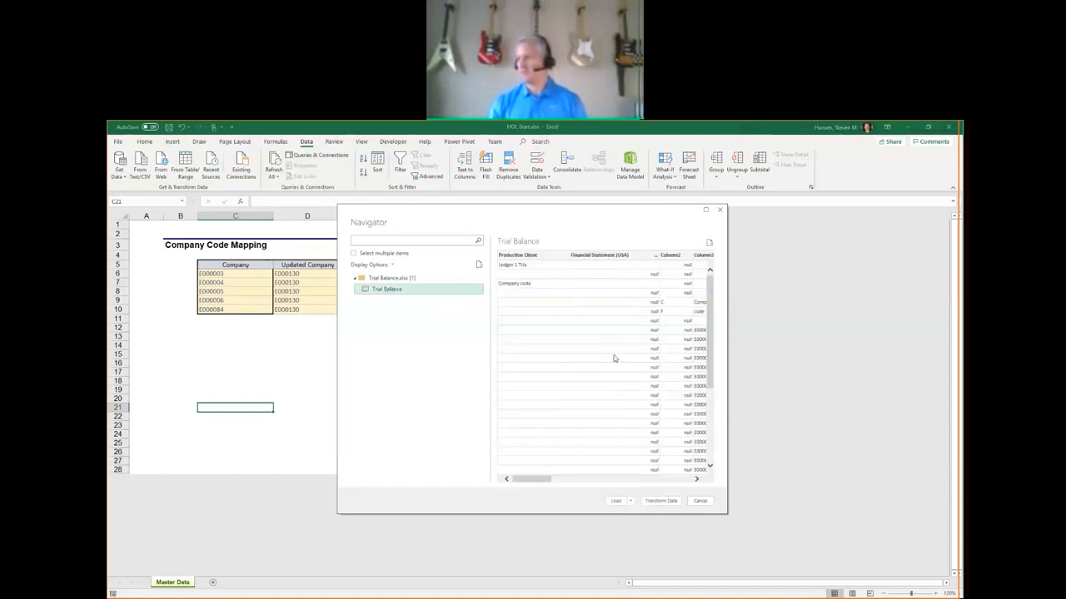
drag(545, 483, 576, 479)
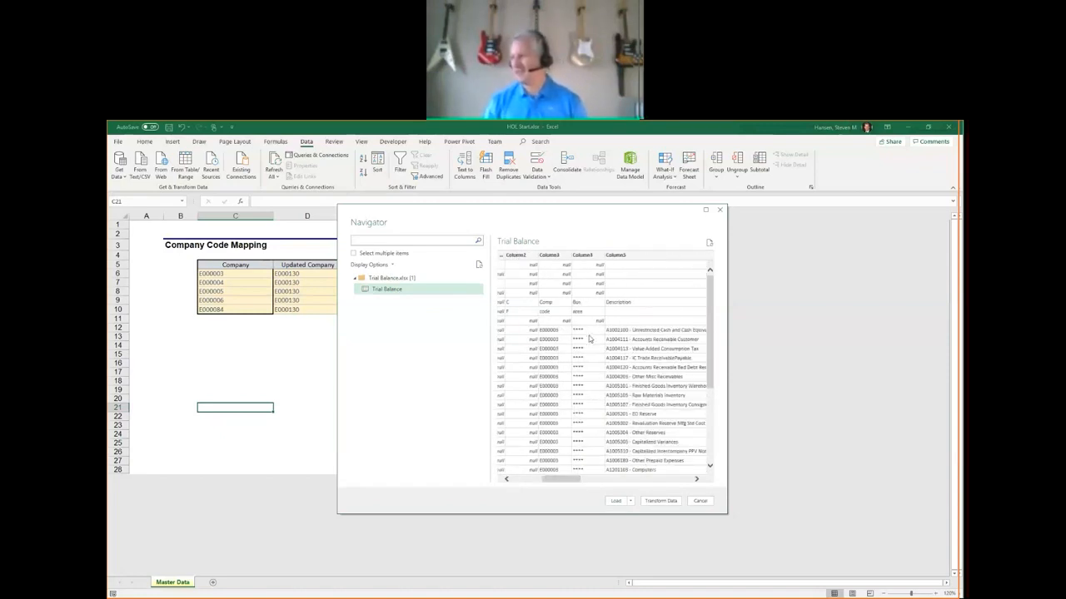
drag(567, 480, 562, 481)
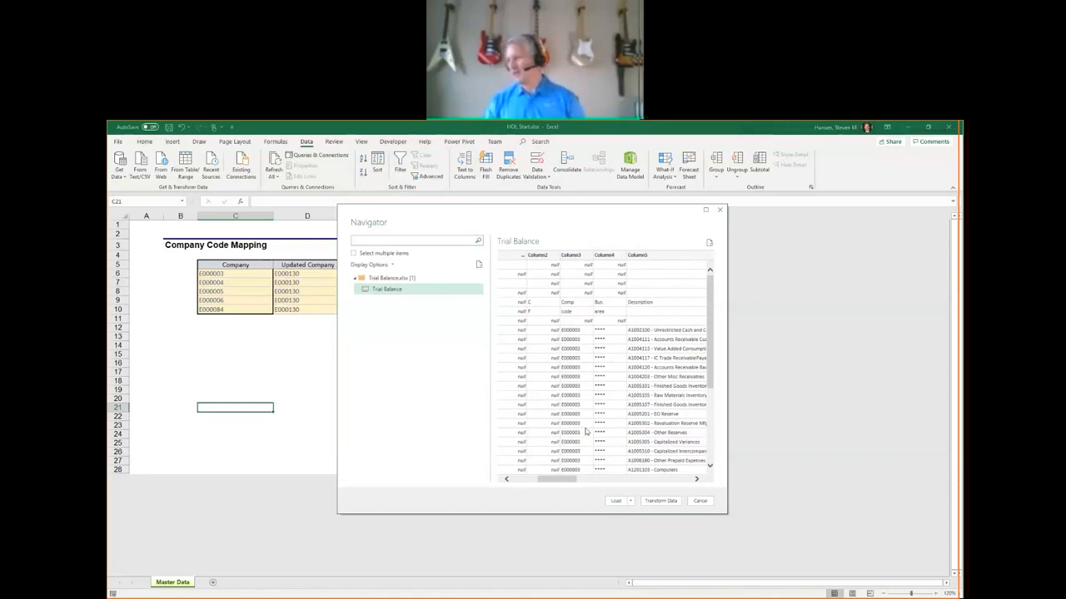
drag(562, 481, 529, 483)
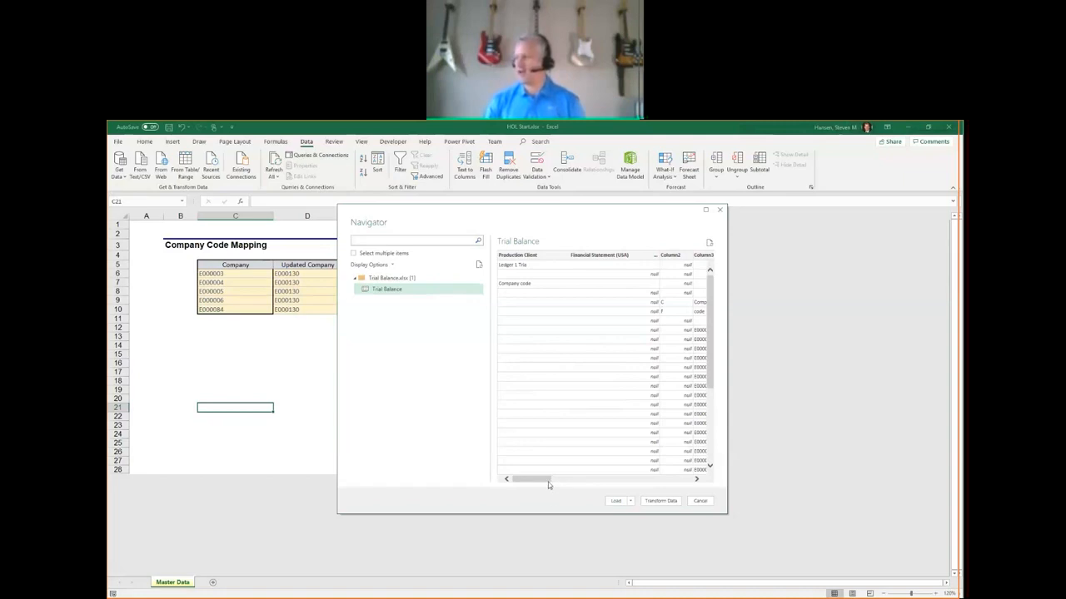
drag(541, 481, 574, 484)
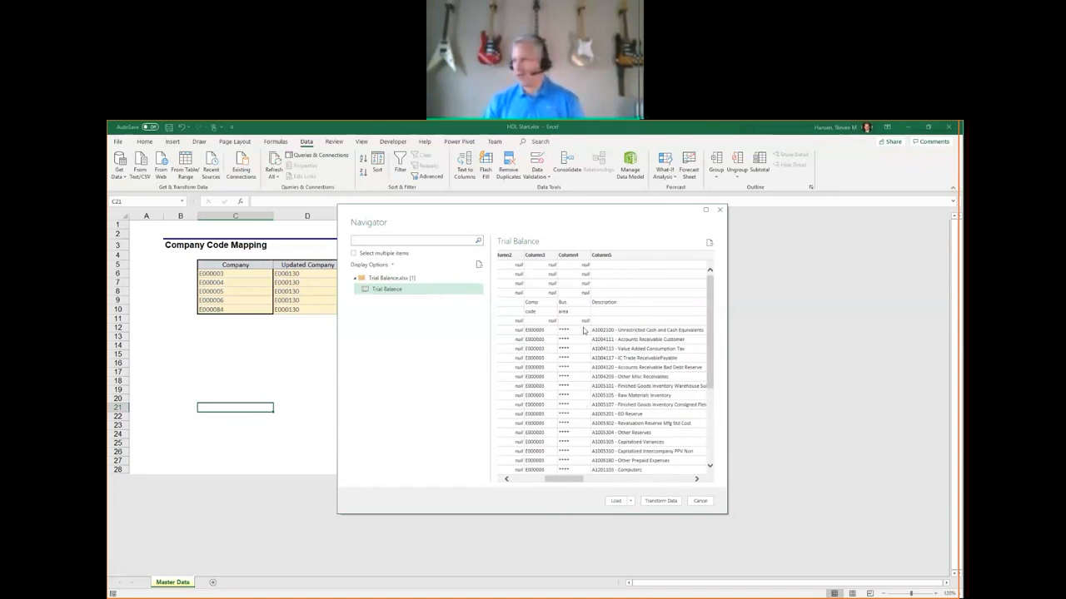
mouse_move(714, 321)
mouse_down()
mouse_move(713, 405)
mouse_move(709, 301)
mouse_up()
drag(581, 482, 536, 482)
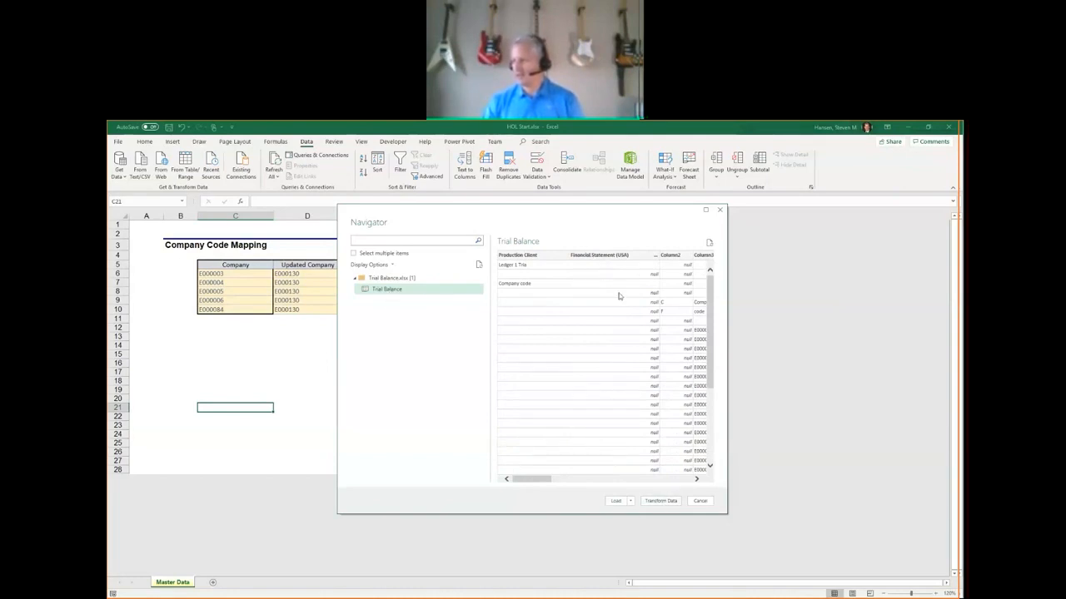
click(660, 502)
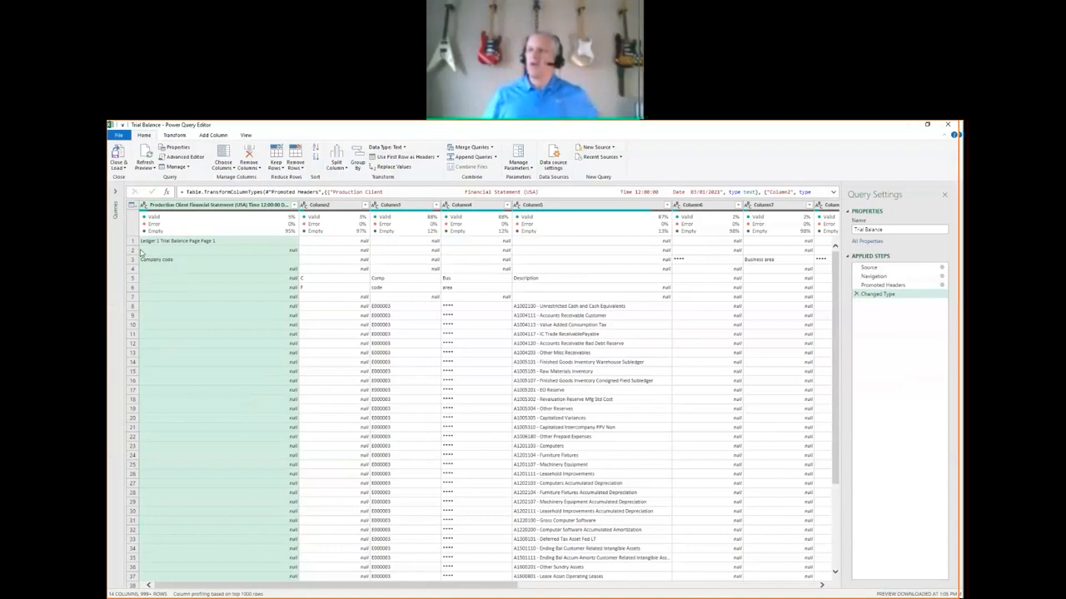
click(117, 193)
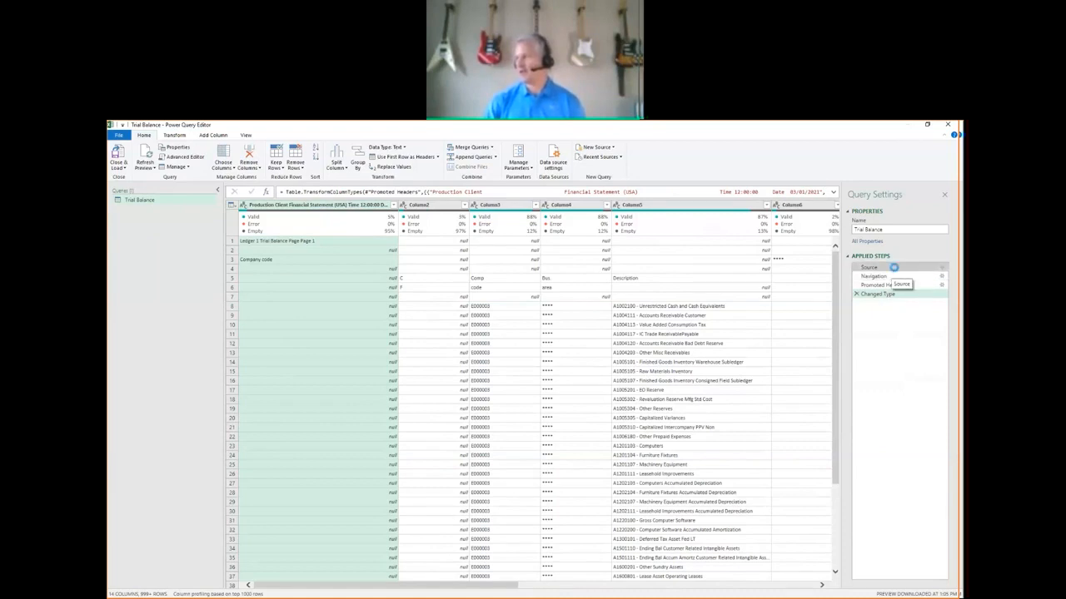
Examine the formulas of the Trial Balance query's Source, Navigation and Promoted Headers steps, including the file path and sheet name.
click(894, 270)
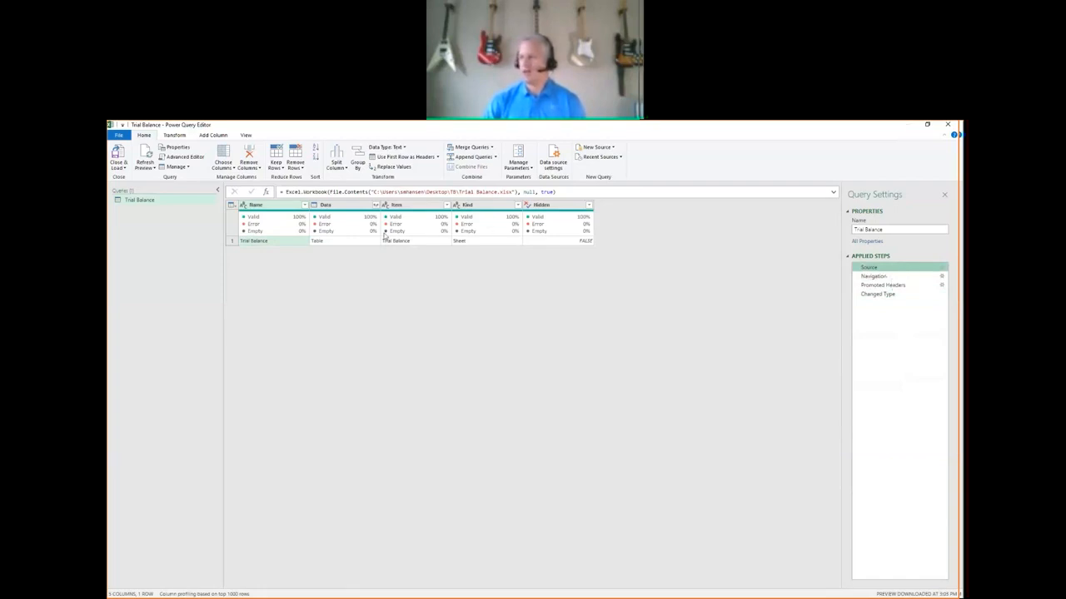
drag(373, 192, 502, 192)
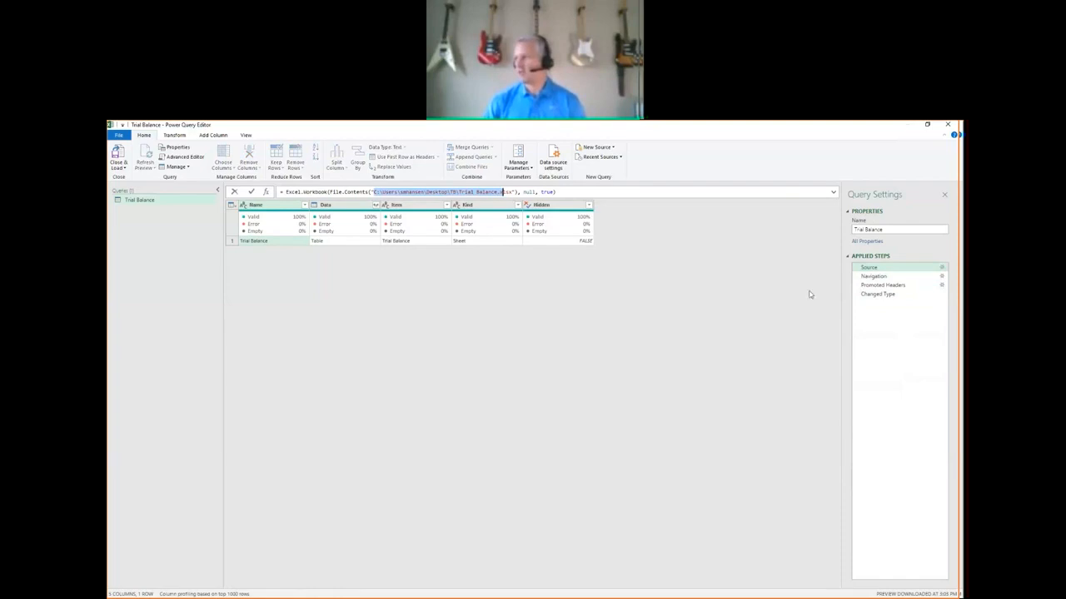
click(866, 278)
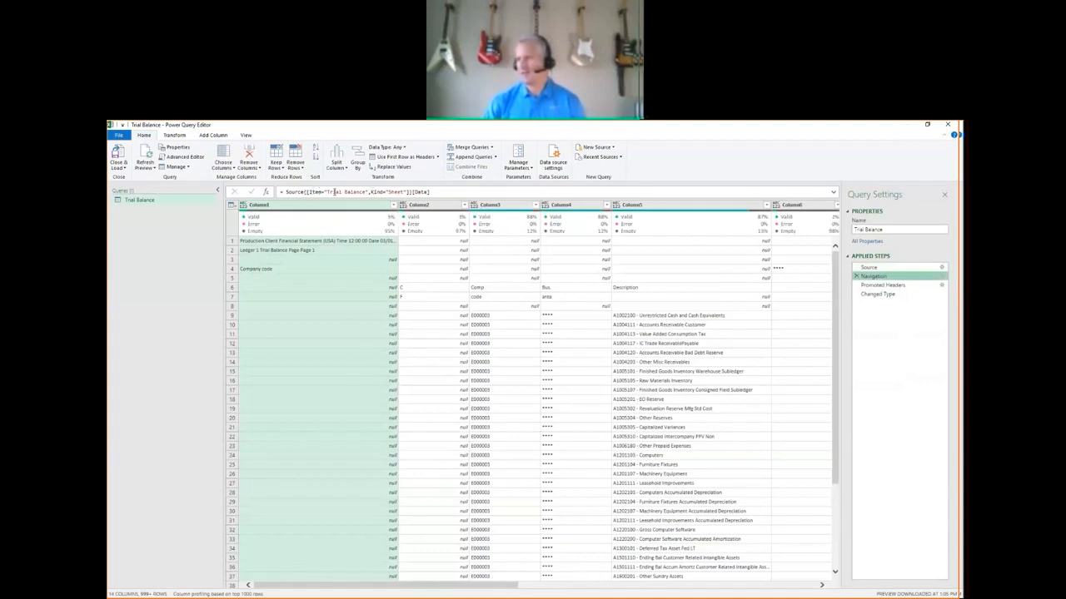
drag(326, 192, 368, 192)
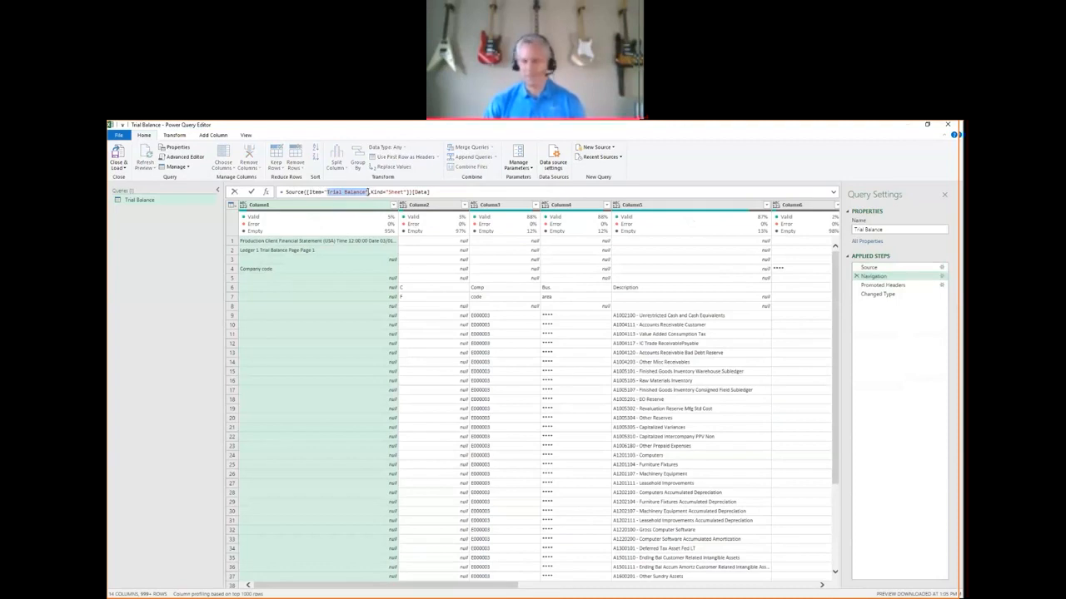
click(371, 192)
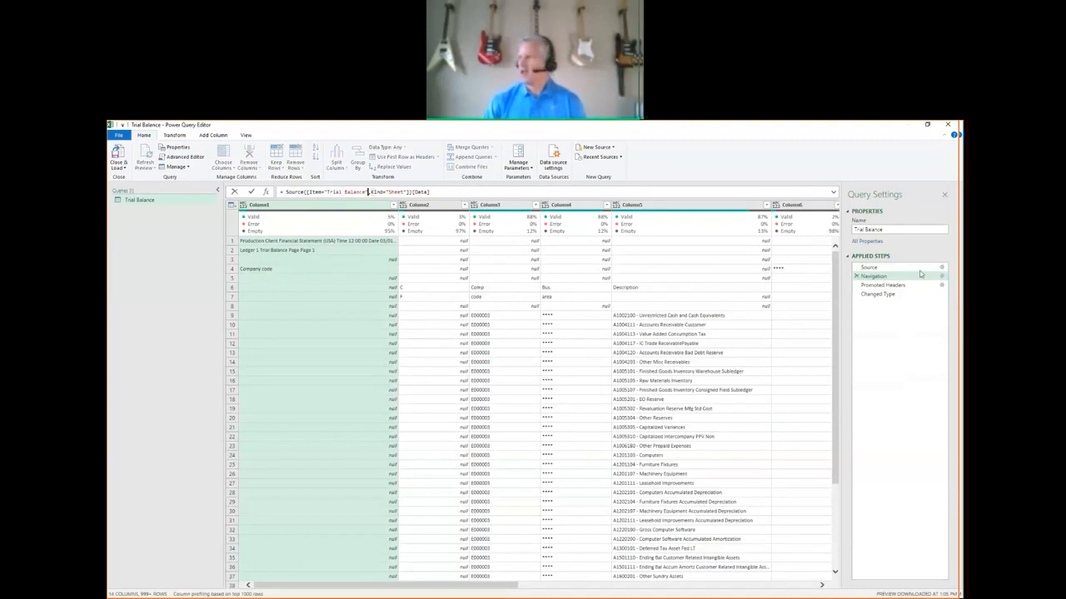
click(893, 288)
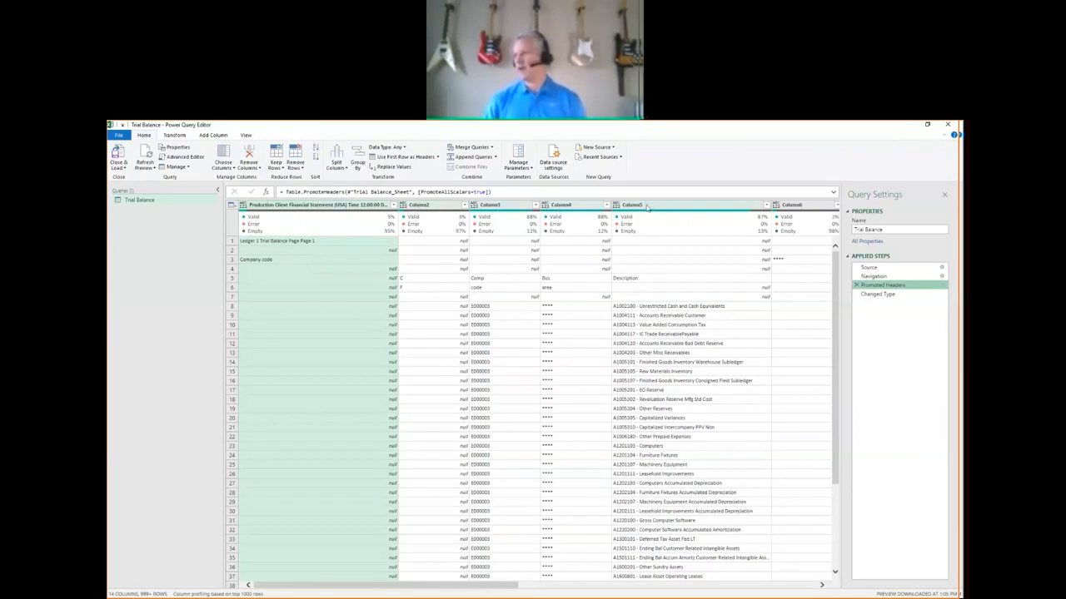
Delete the Changed Type and Promoted Headers steps from the Trial Balance query.
click(882, 295)
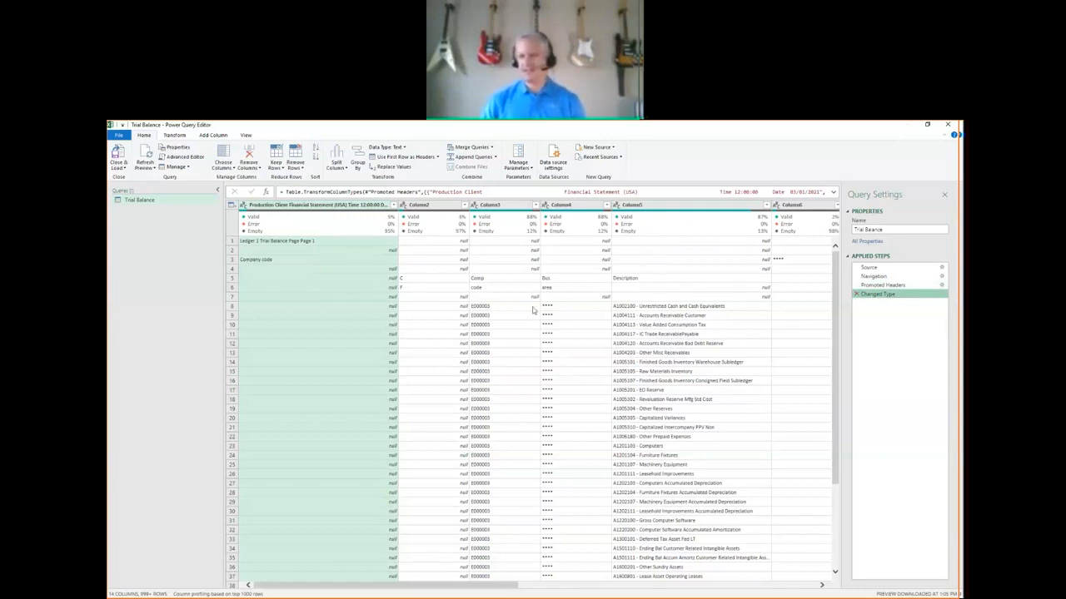
click(857, 295)
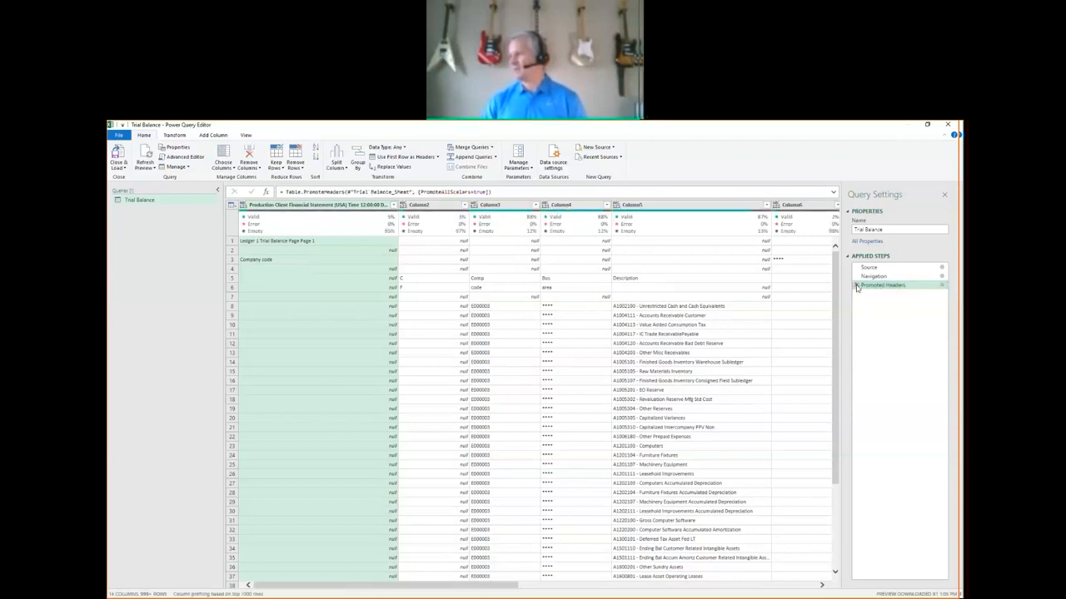
click(857, 286)
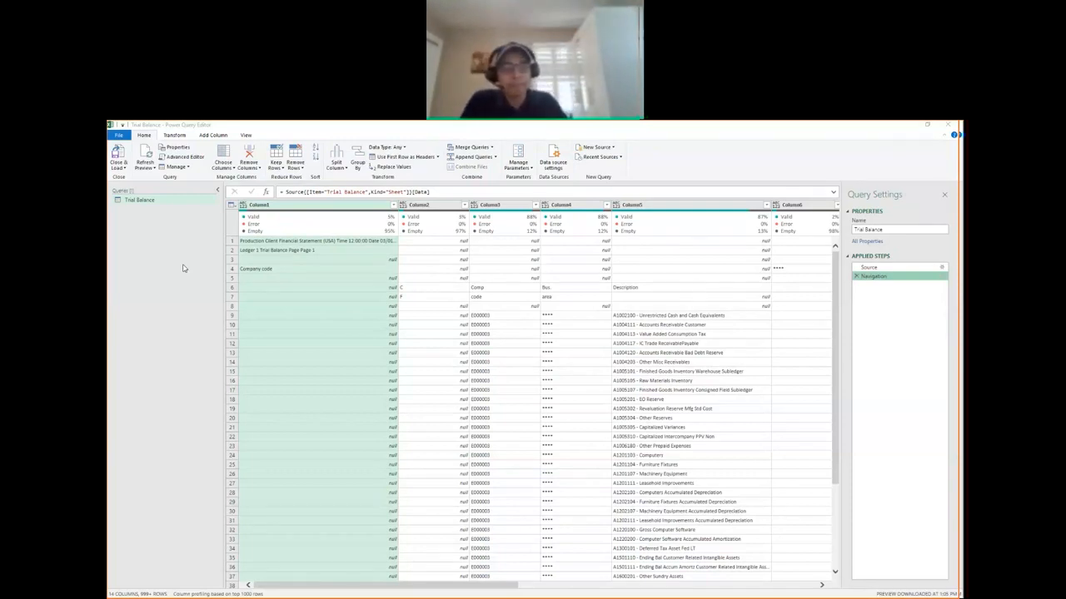
click(184, 268)
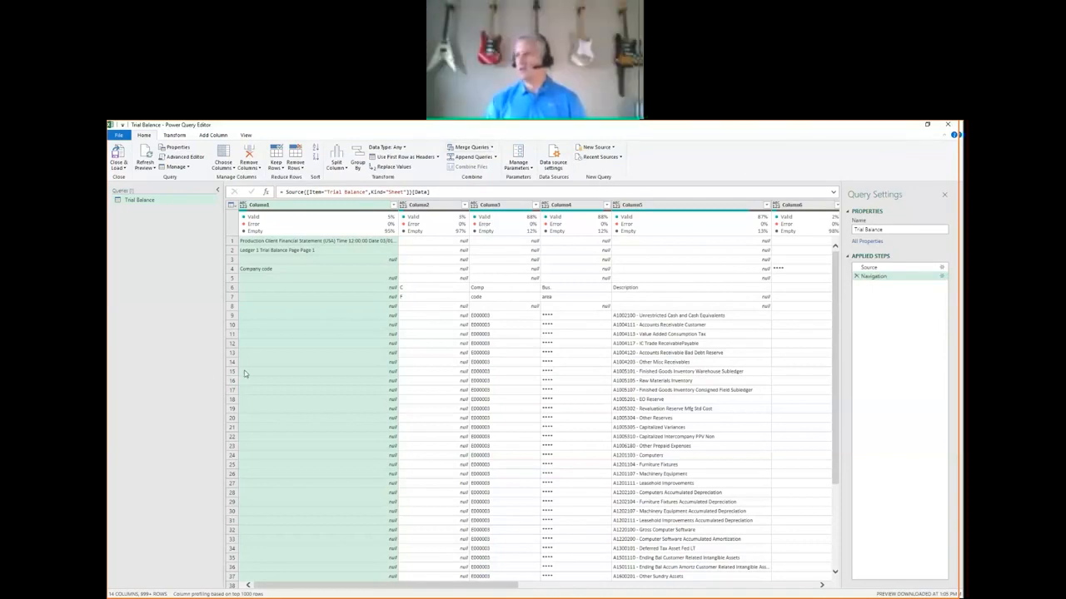
click(248, 137)
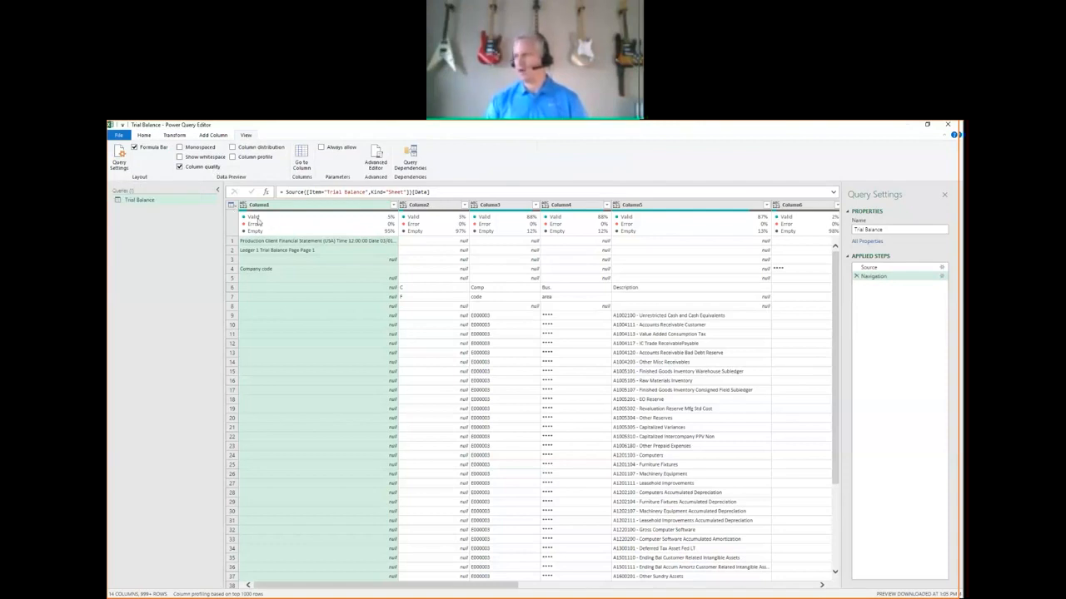
click(188, 170)
click(188, 169)
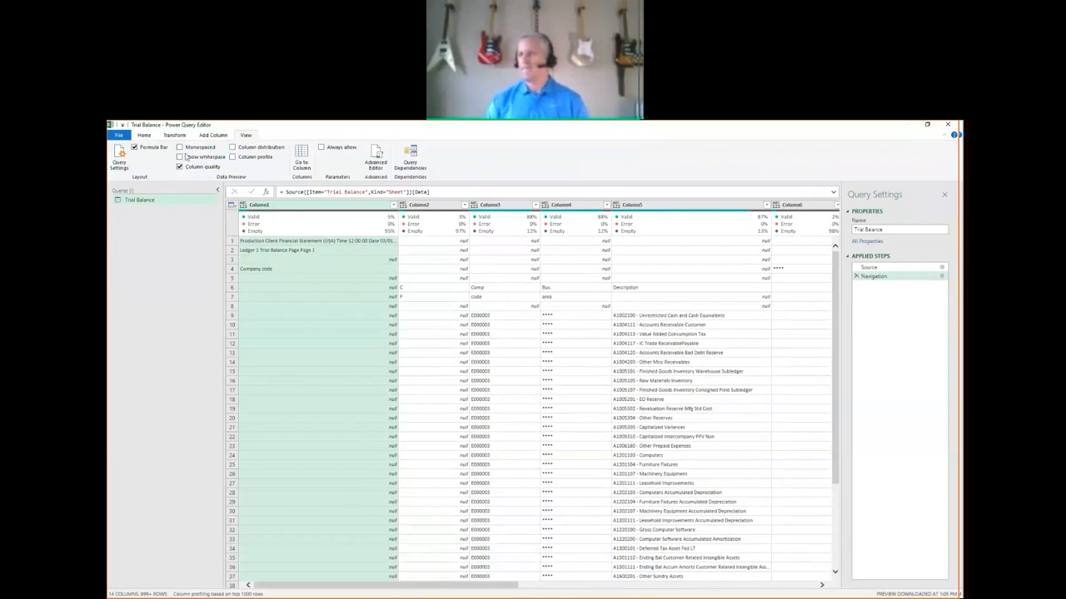
Rename Column3, which holds the company codes, as Company.
click(178, 136)
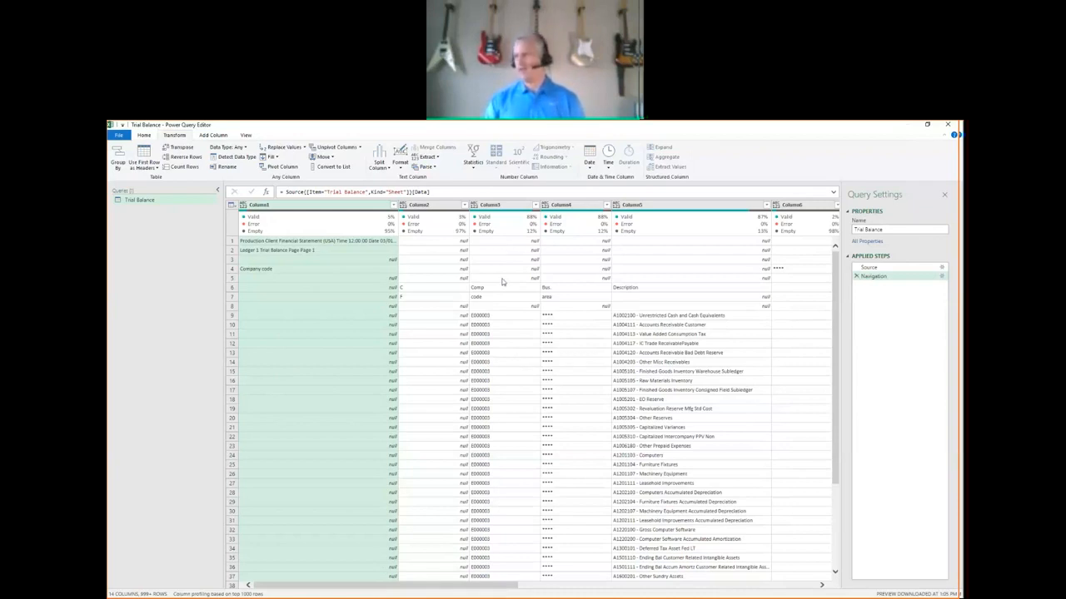
click(492, 208)
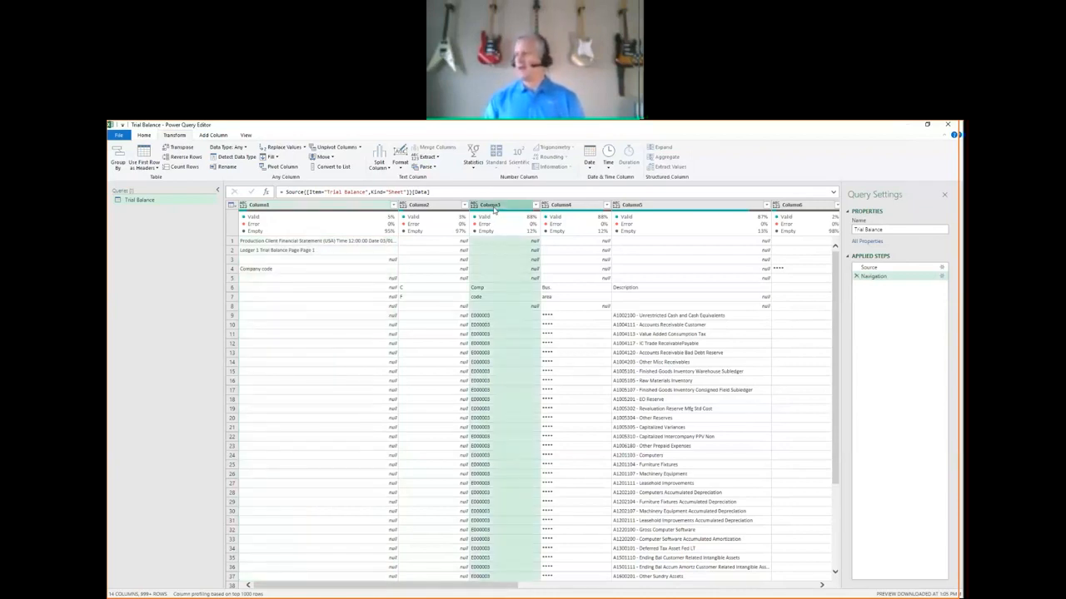
click(535, 208)
click(511, 208)
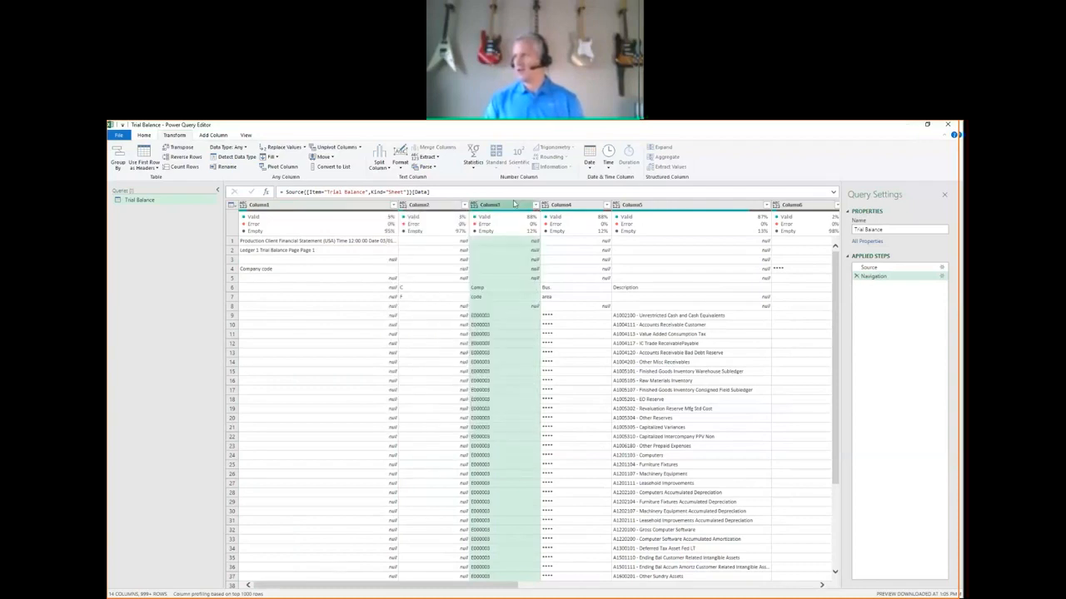
right_click(511, 208)
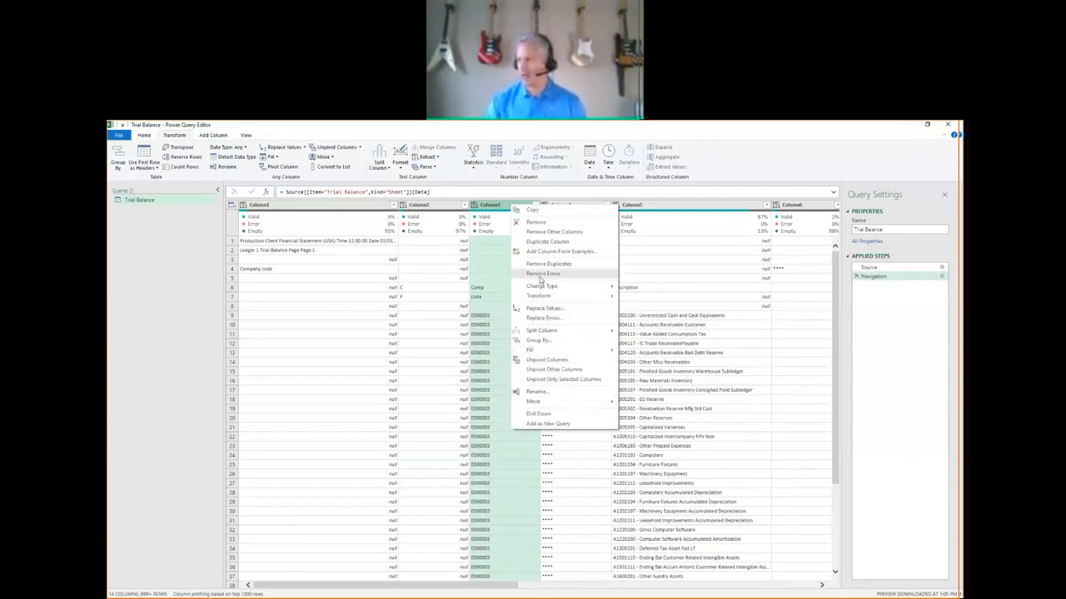
click(544, 393)
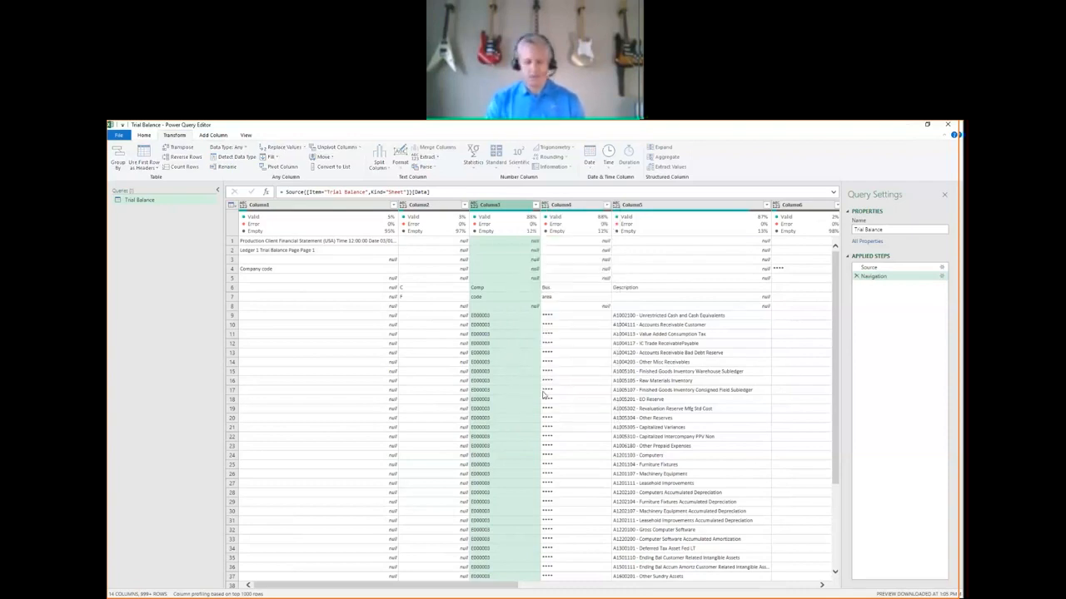
text(Comp)
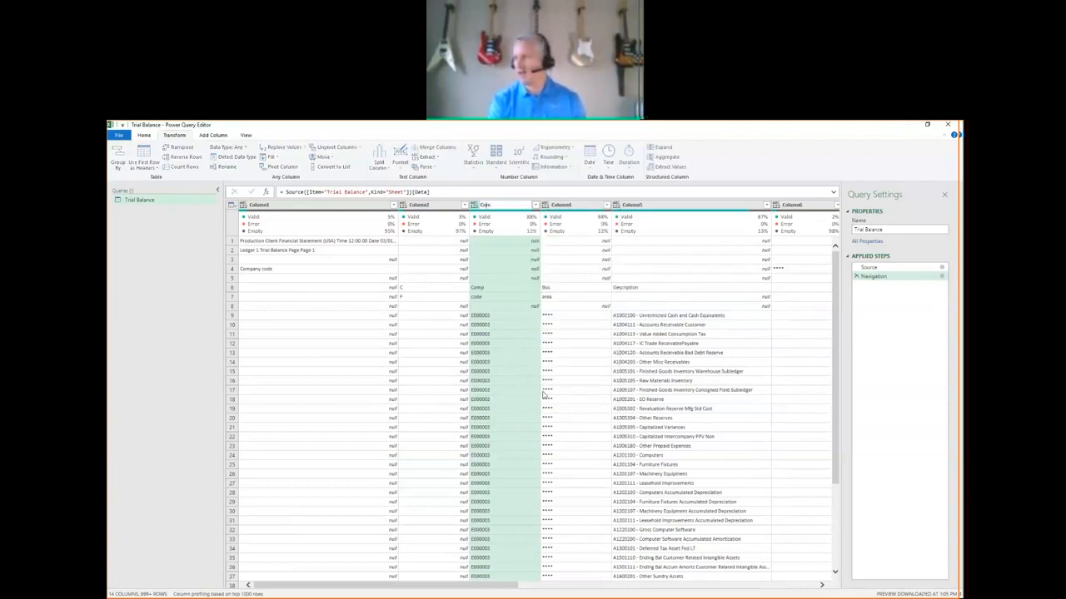
text(any)
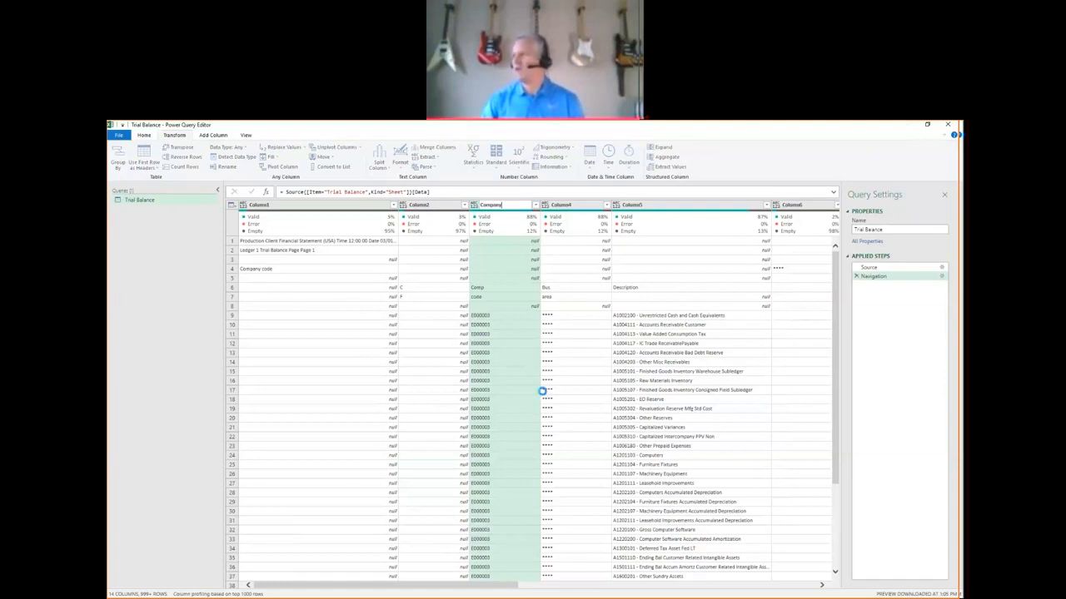
key(Return)
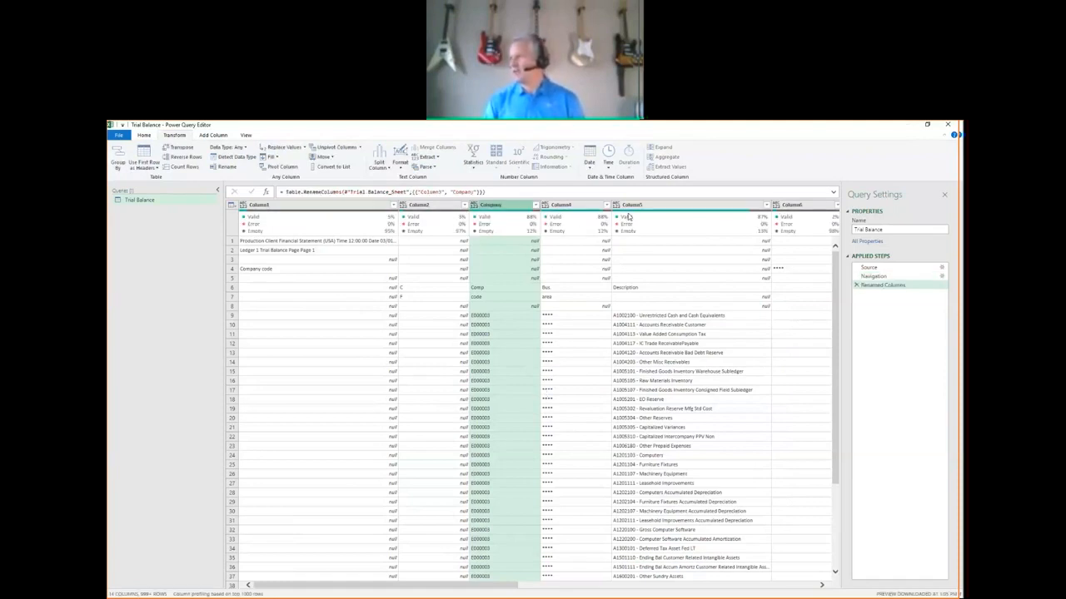
Rename Column5, which holds the account numbers and descriptions, as Account.
double_click(630, 206)
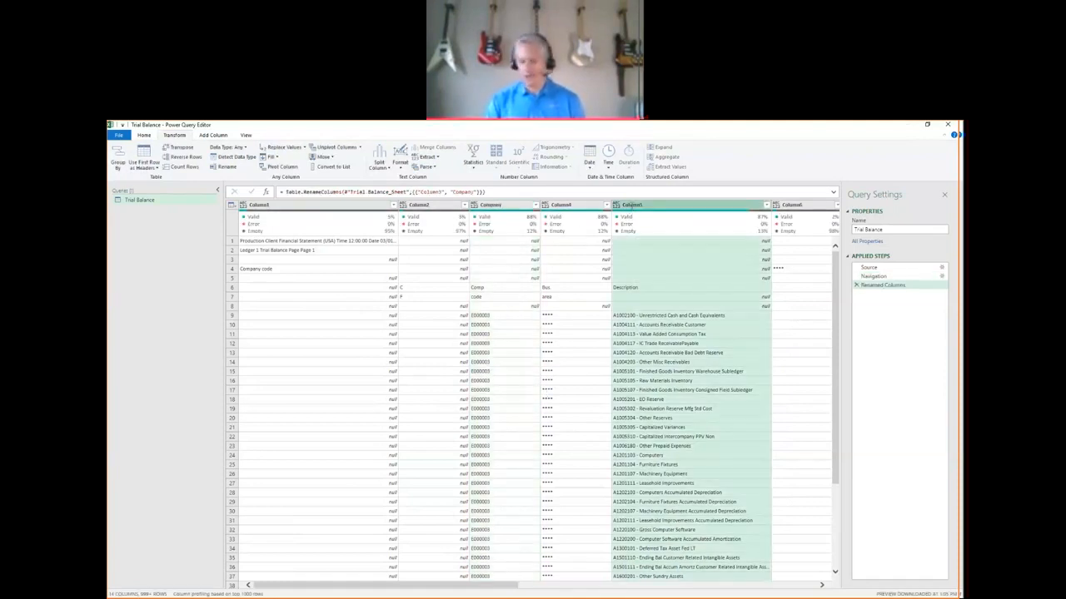
text(A)
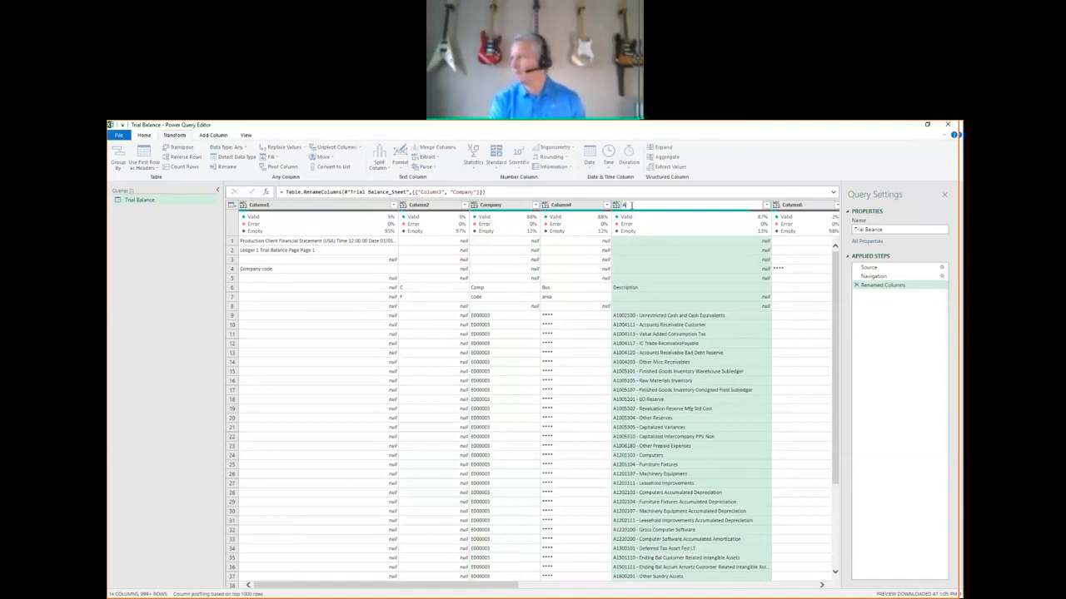
text(cco)
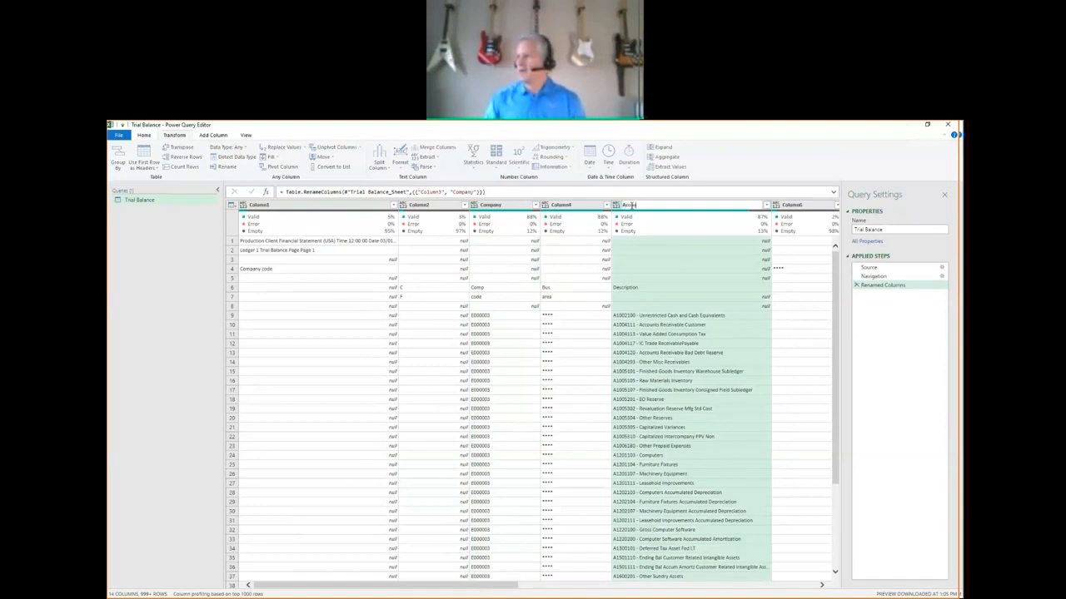
text(unt)
key(Return)
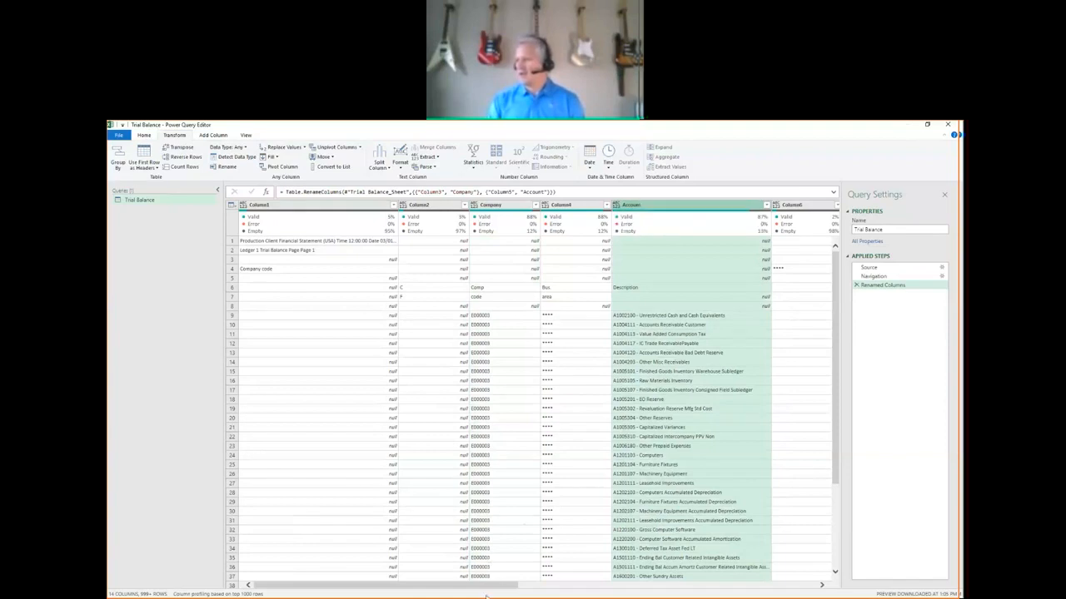
Rename Column10, which holds the reporting period amounts, as Reporting Period.
drag(489, 589, 757, 591)
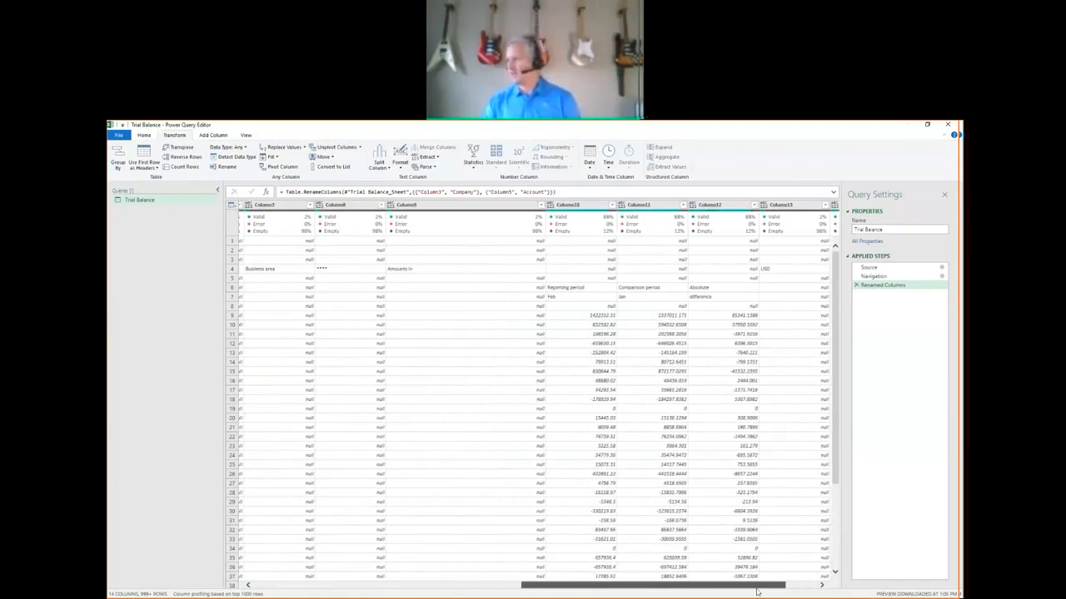
double_click(571, 206)
text(Reporting Perio)
key(Return)
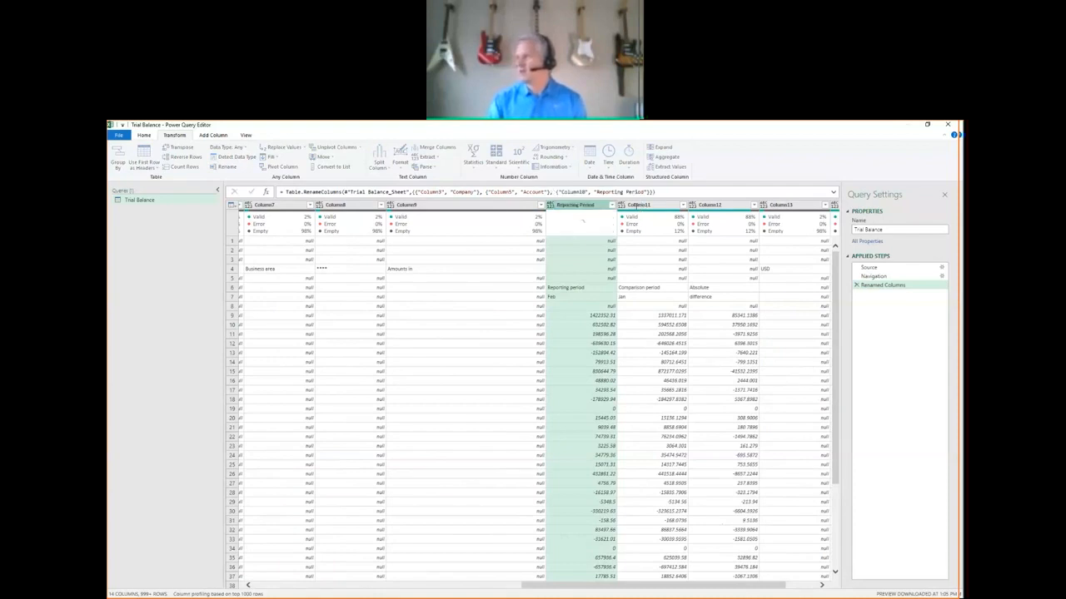
Rename Column11, which holds the comparison period amounts, as Comparison Period.
double_click(639, 206)
text(Comparison Period)
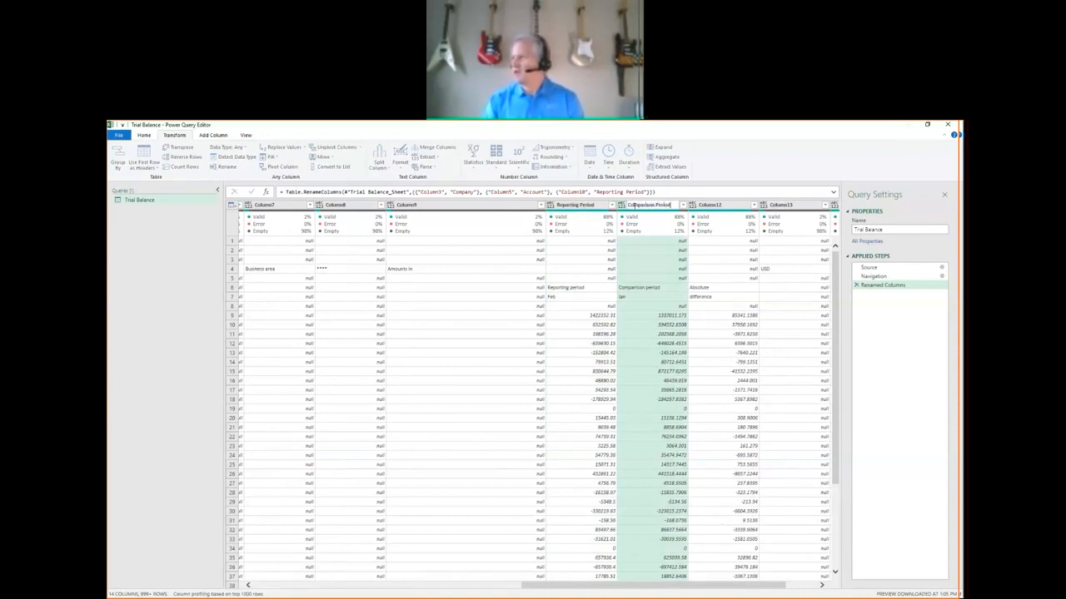
key(Return)
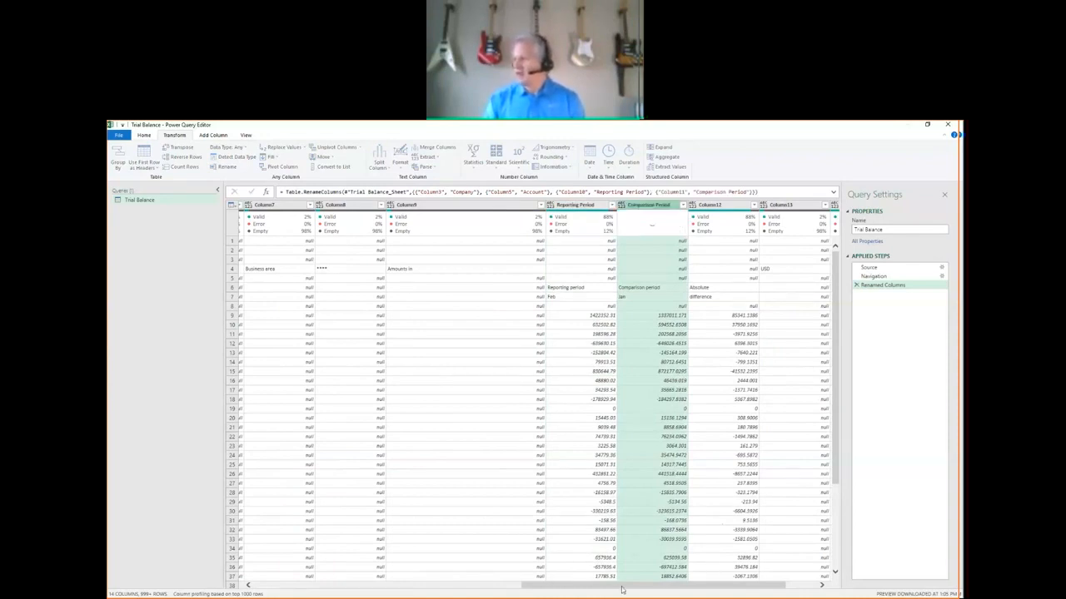
Keep only the Company, Account, Reporting Period and Comparison Period columns in the query.
drag(616, 586, 343, 587)
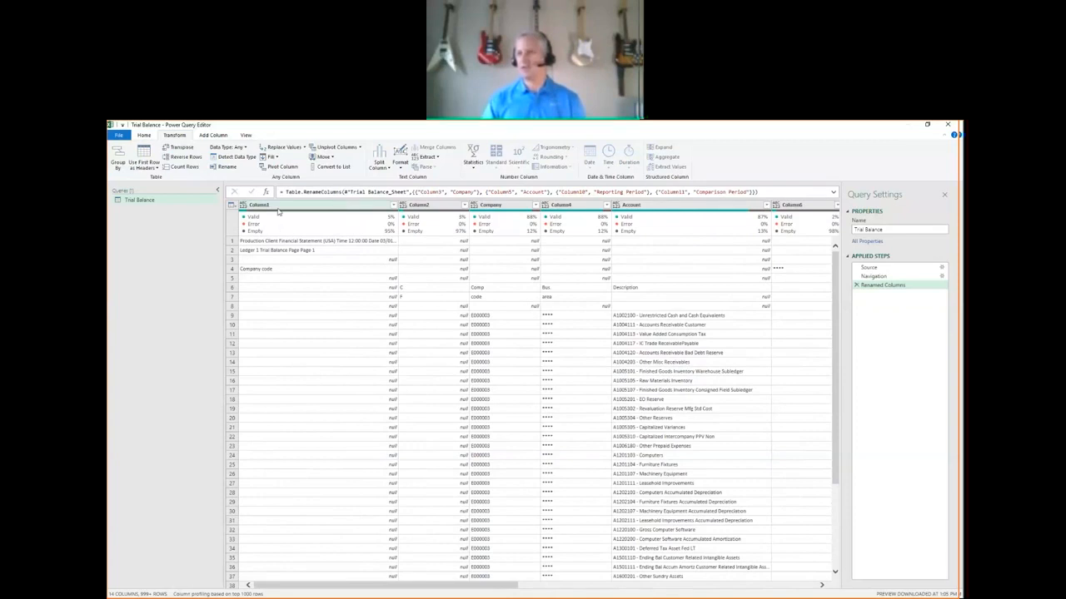
click(144, 136)
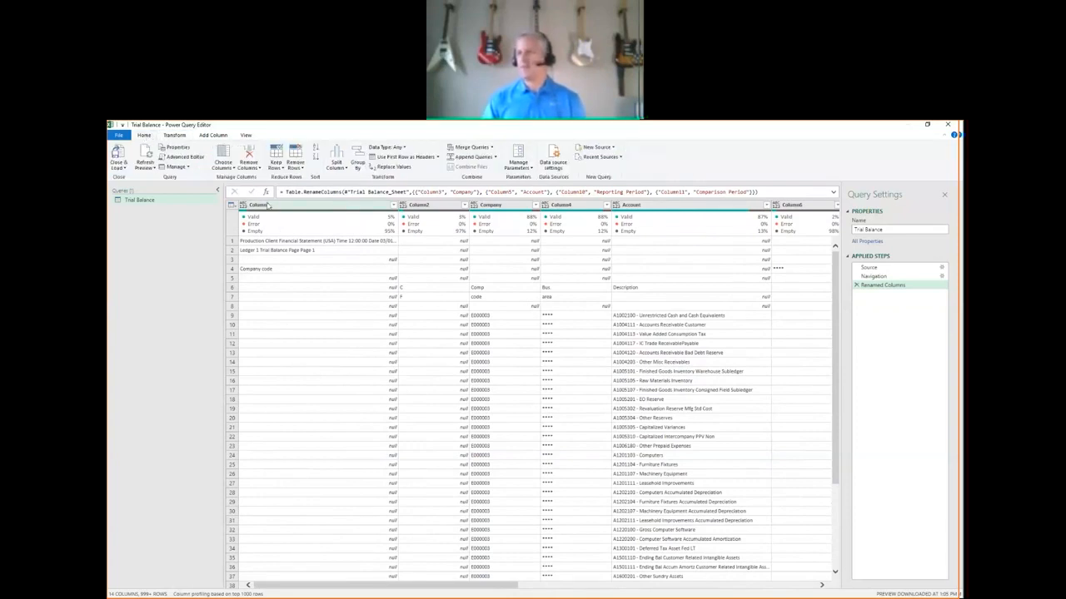
click(223, 154)
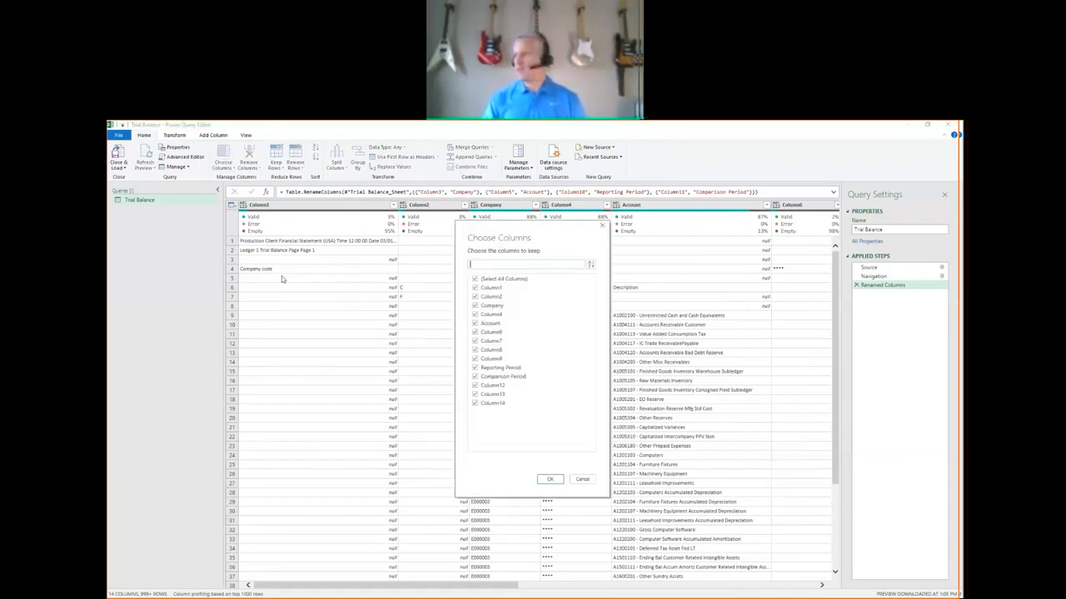
click(479, 281)
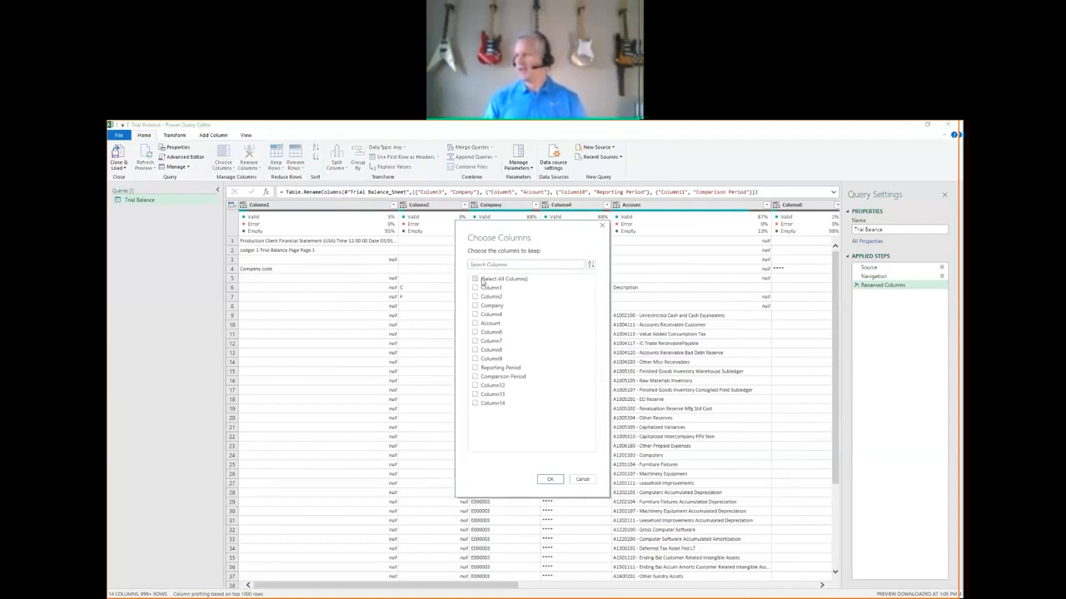
click(476, 307)
click(476, 323)
click(475, 379)
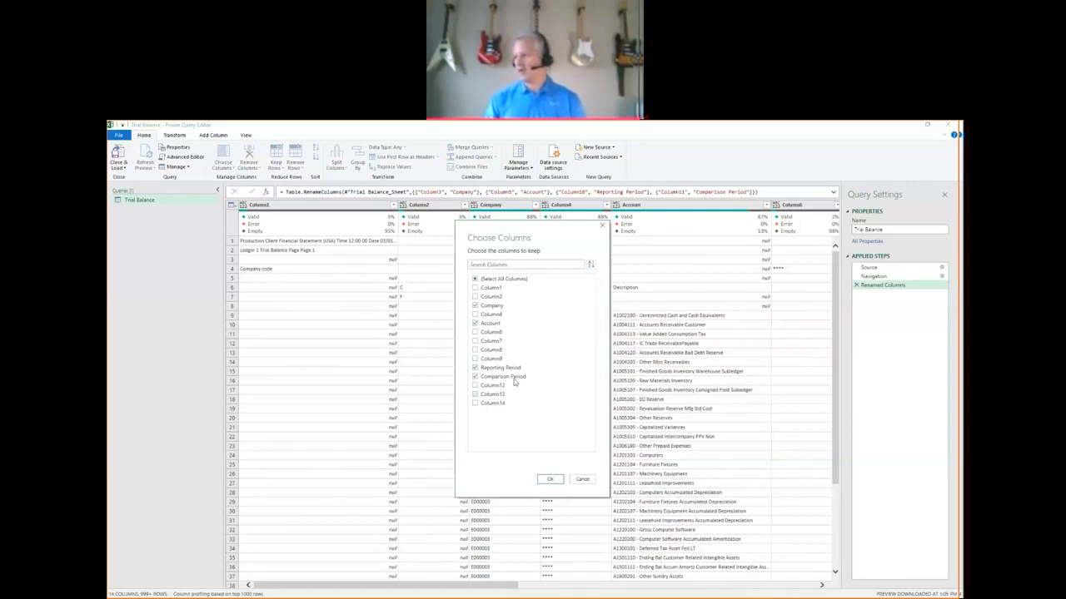
click(550, 481)
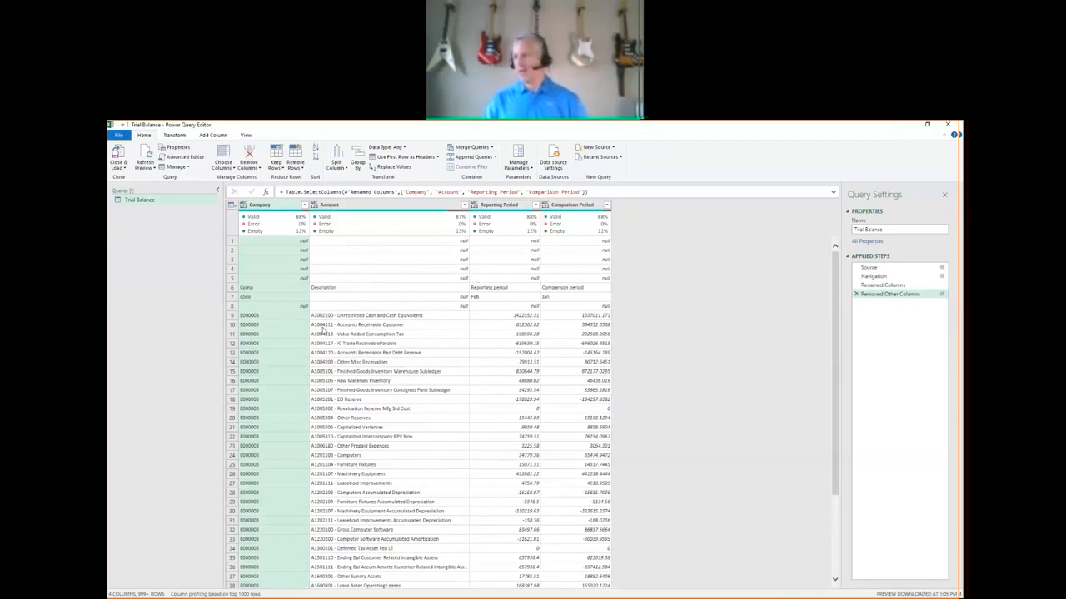
Split the Account column by a custom hyphen delimiter at the left-most delimiter only.
click(351, 208)
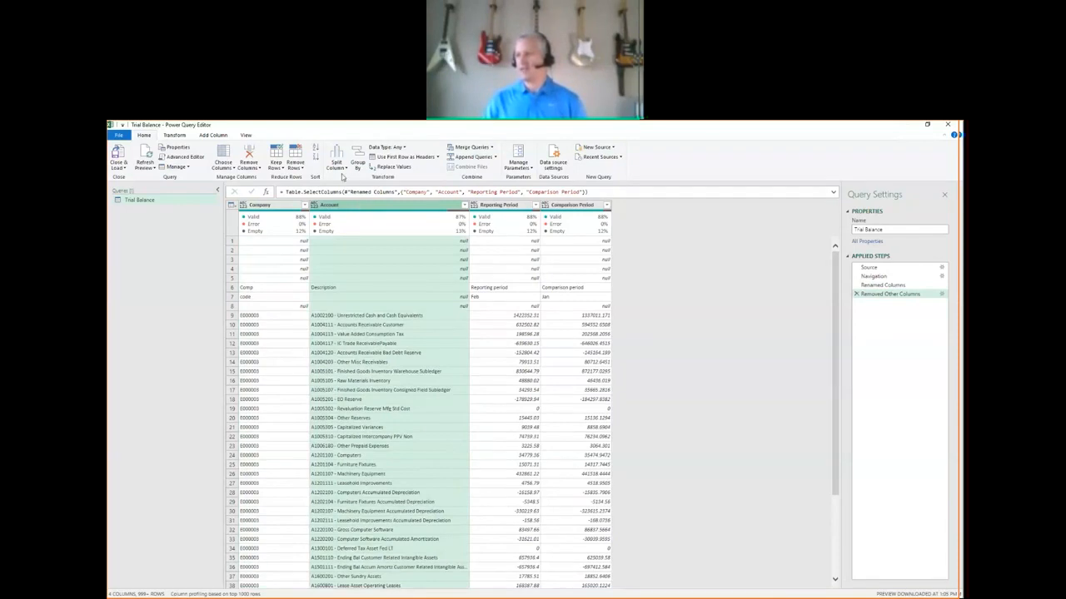
click(340, 165)
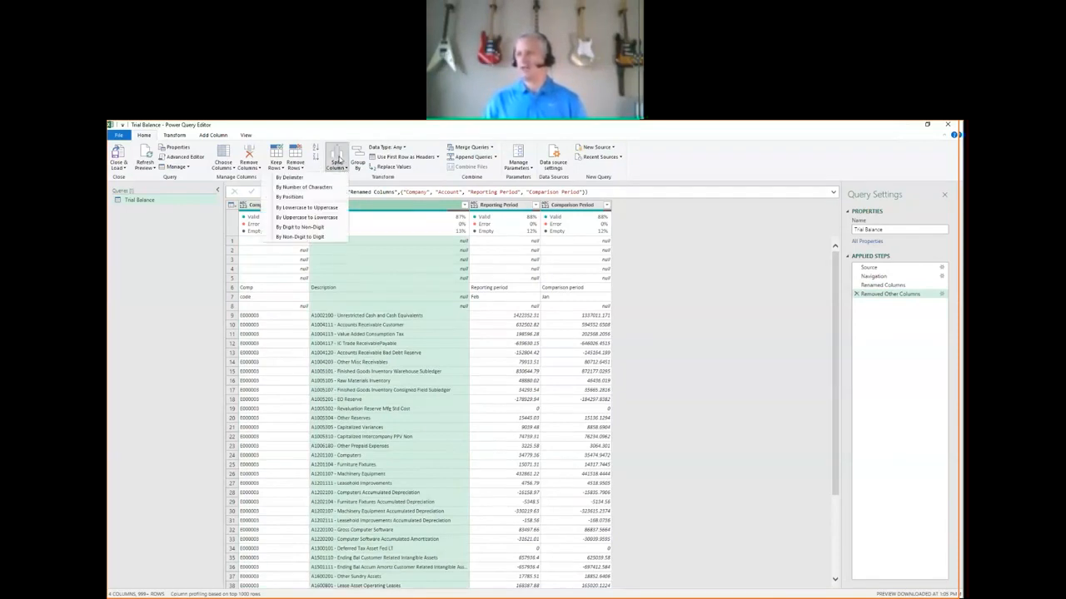
click(296, 178)
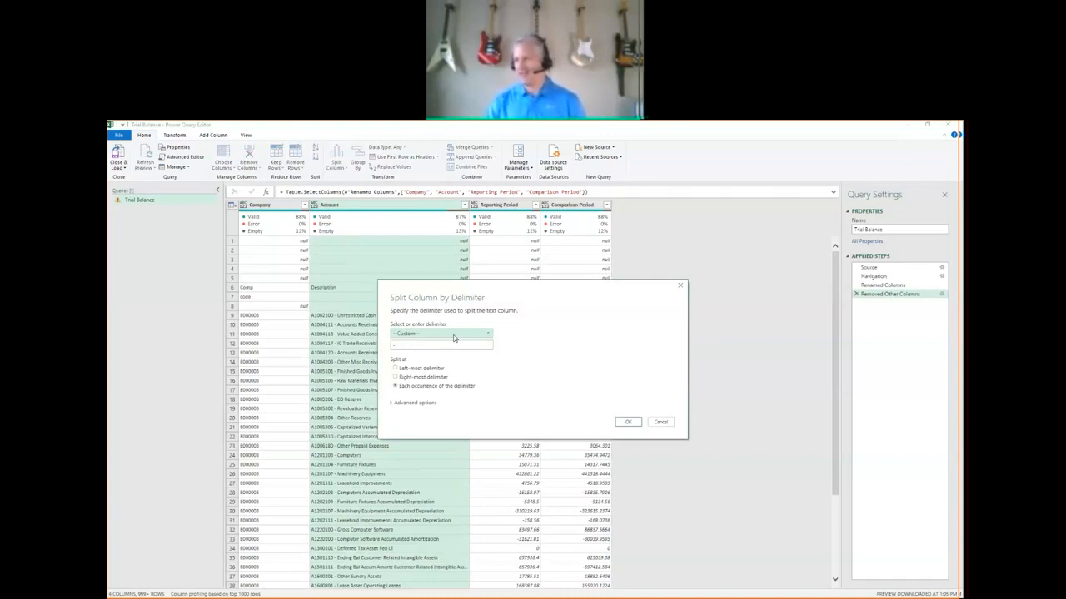
click(431, 335)
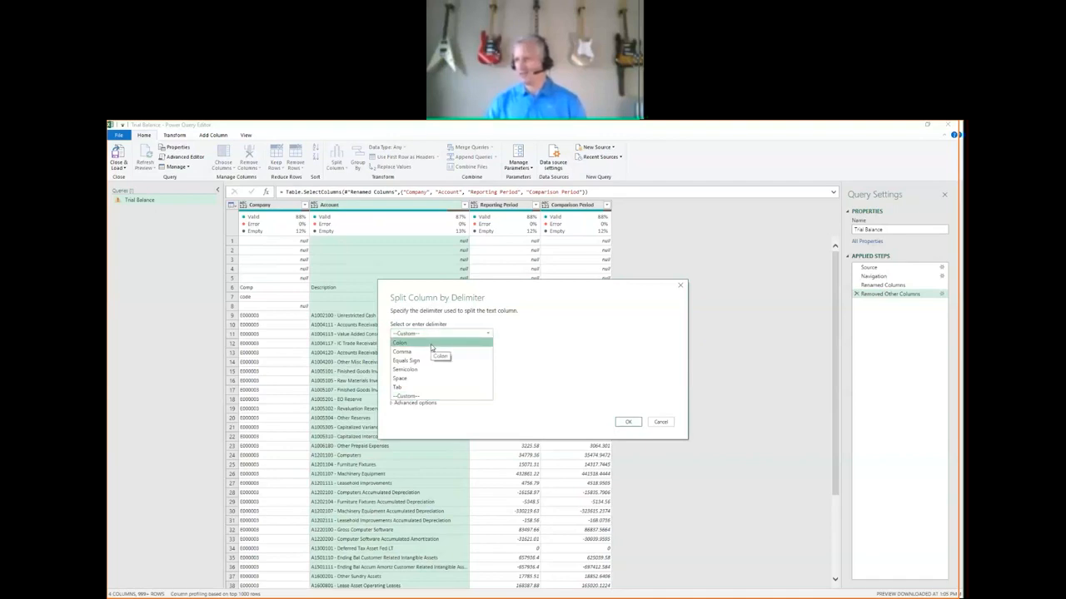
click(417, 397)
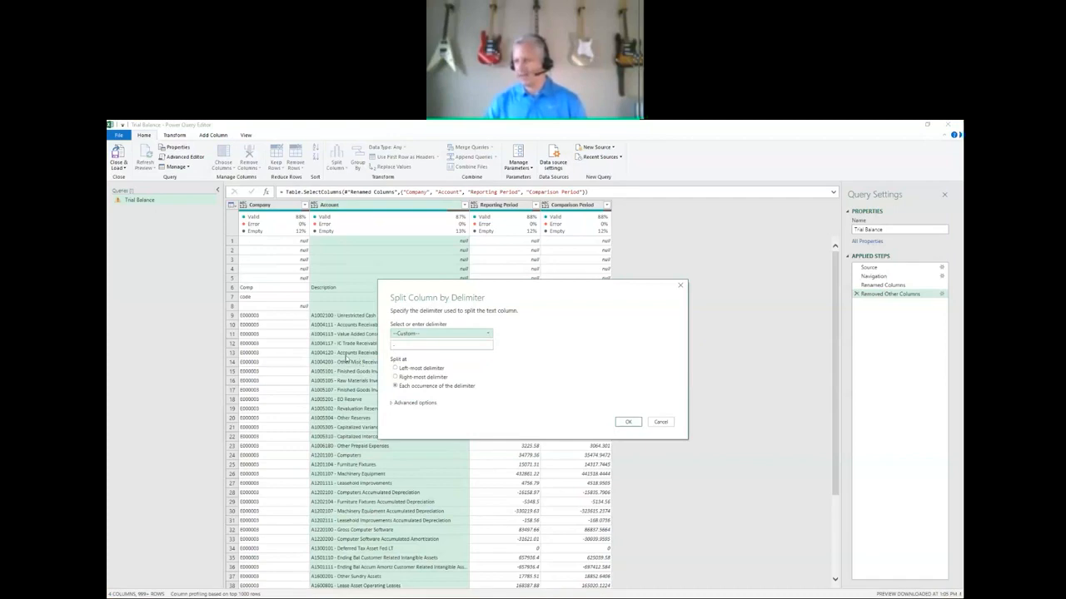
click(396, 368)
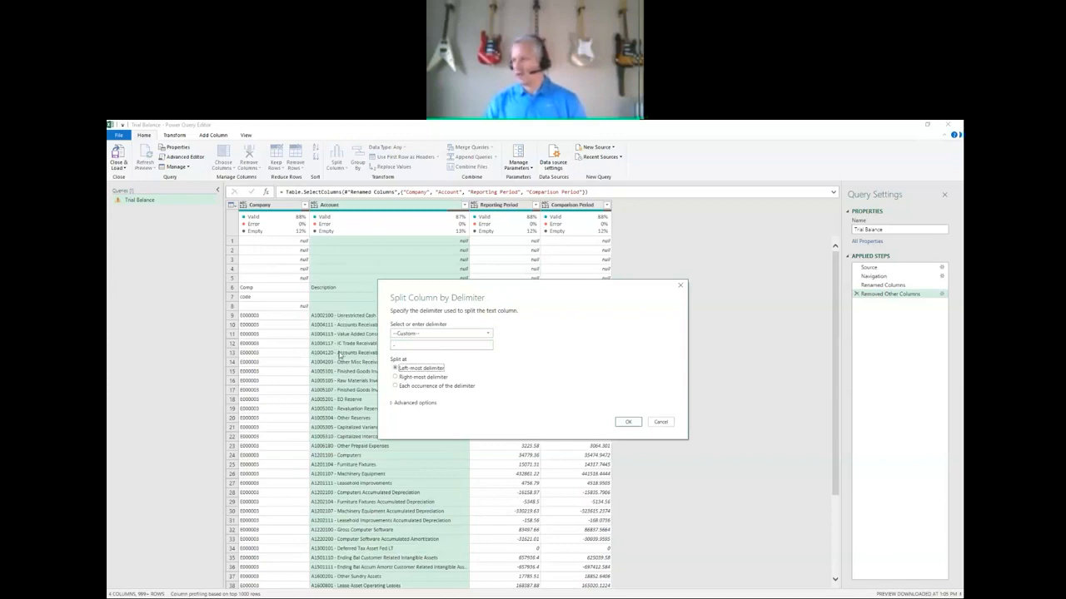
click(630, 423)
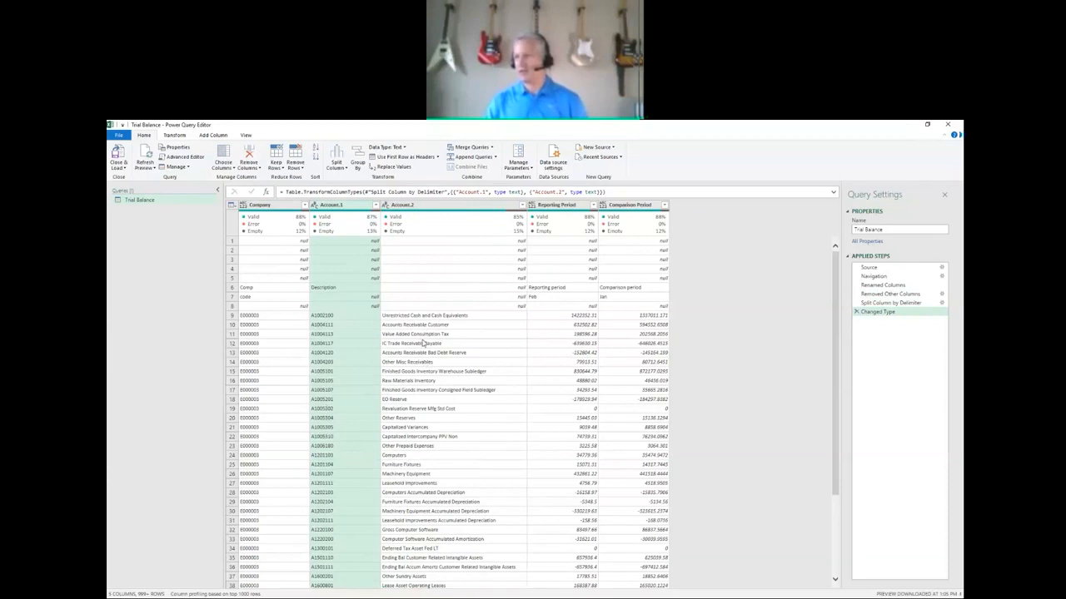
Rename the Account.1 column as Account.
double_click(337, 206)
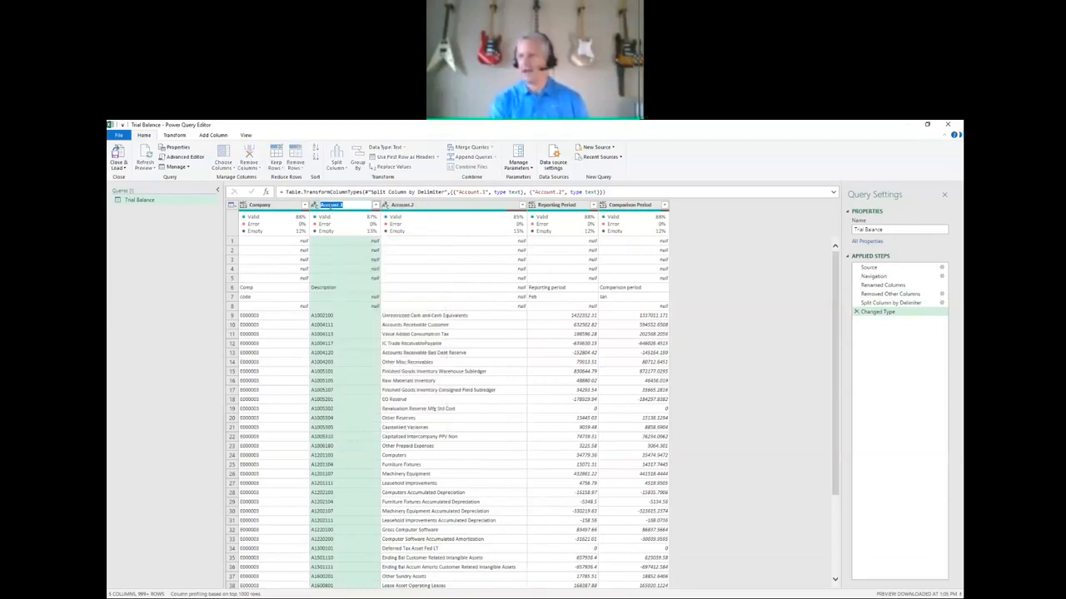
text(Account)
key(Return)
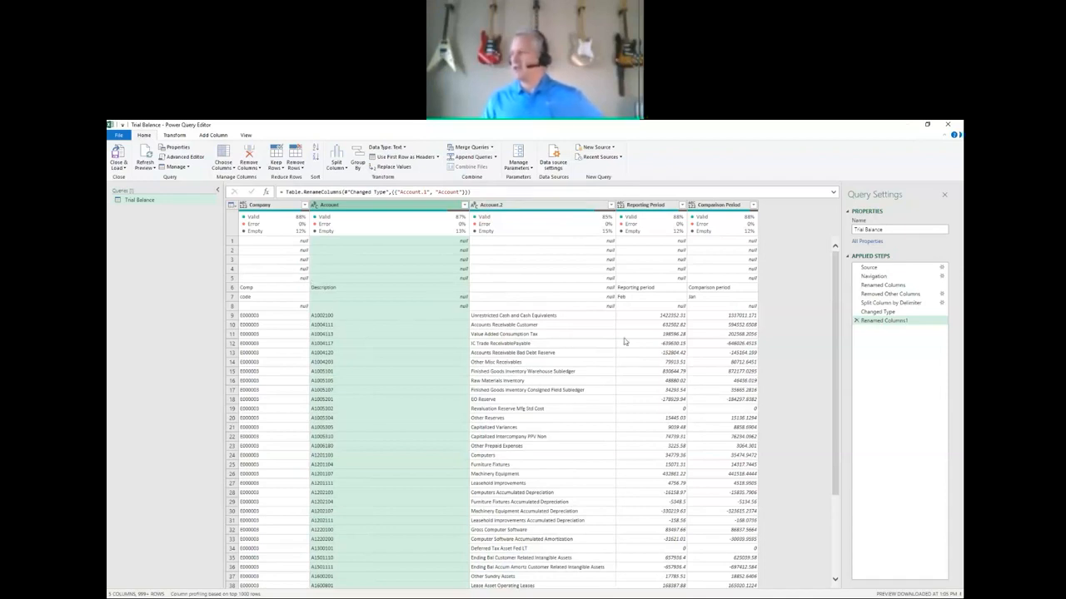
Filter the empty rows out of the query using the Account.2 column.
scroll(575, 343, down, 4)
scroll(575, 346, down, 12)
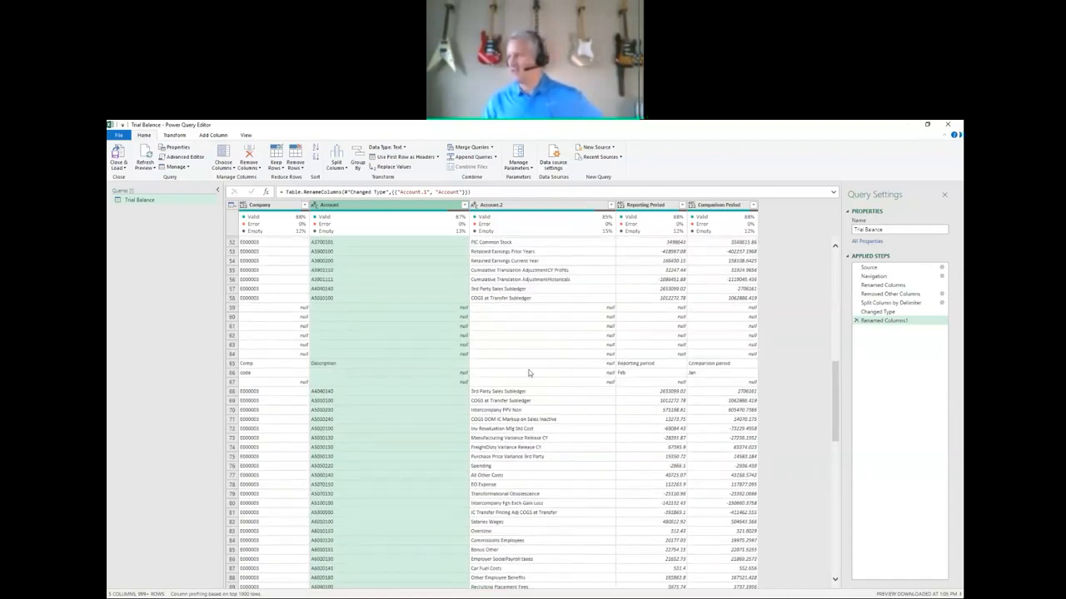
scroll(542, 353, up, 10)
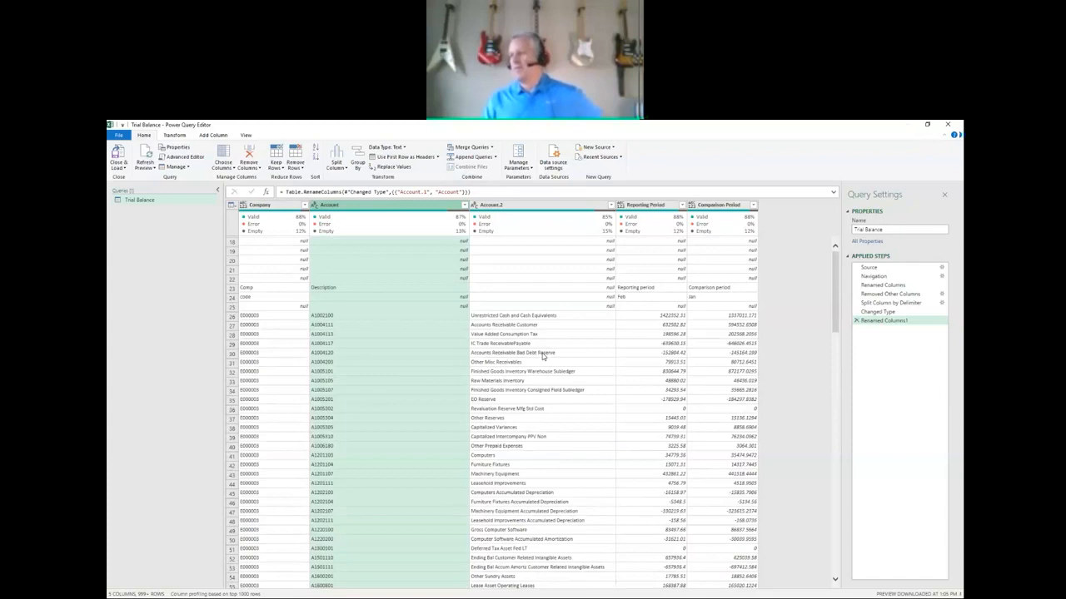
scroll(542, 353, up, 5)
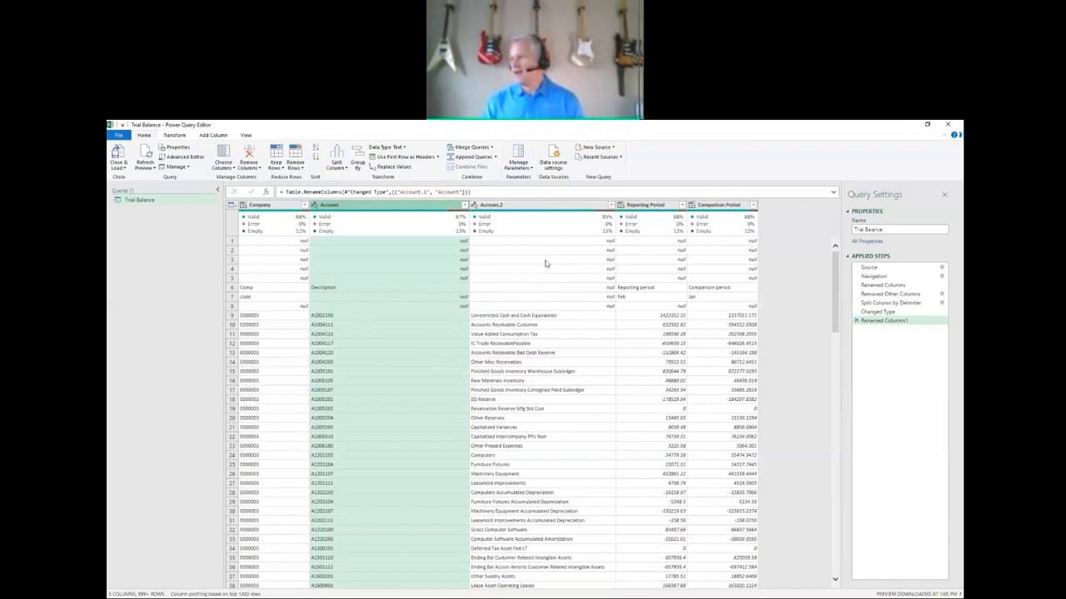
click(545, 205)
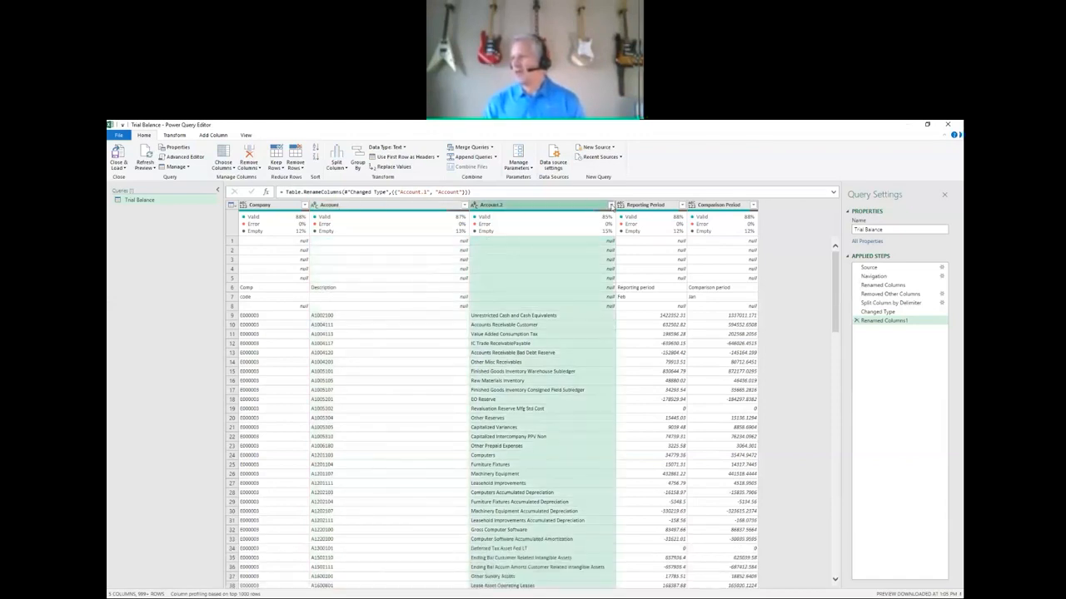
click(611, 205)
click(496, 260)
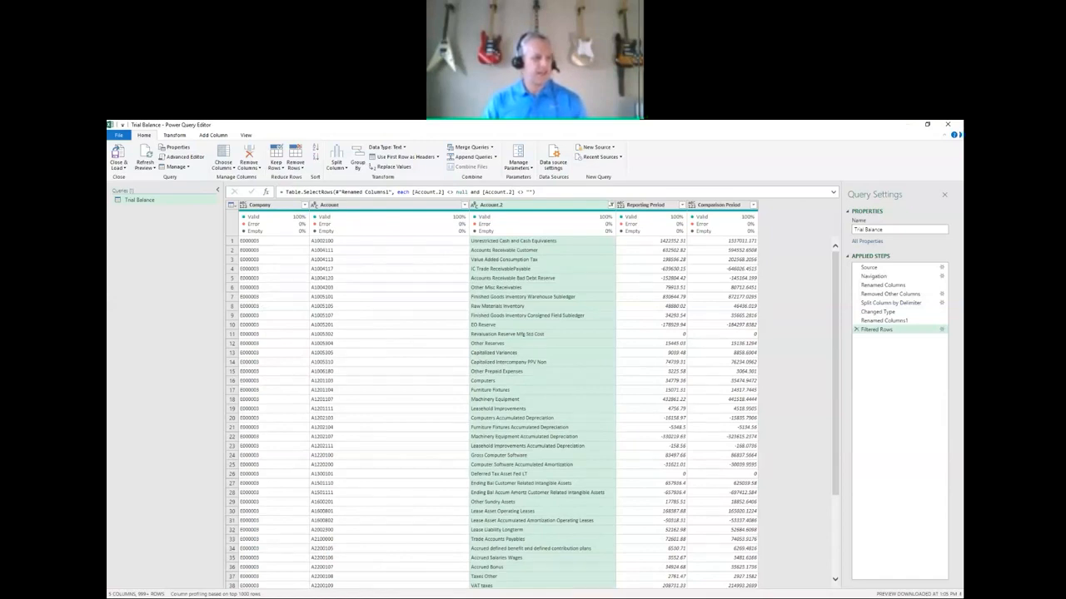
Remove the Account.2 column and close and load the Trial Balance query back to the workbook.
key(alt+Tab)
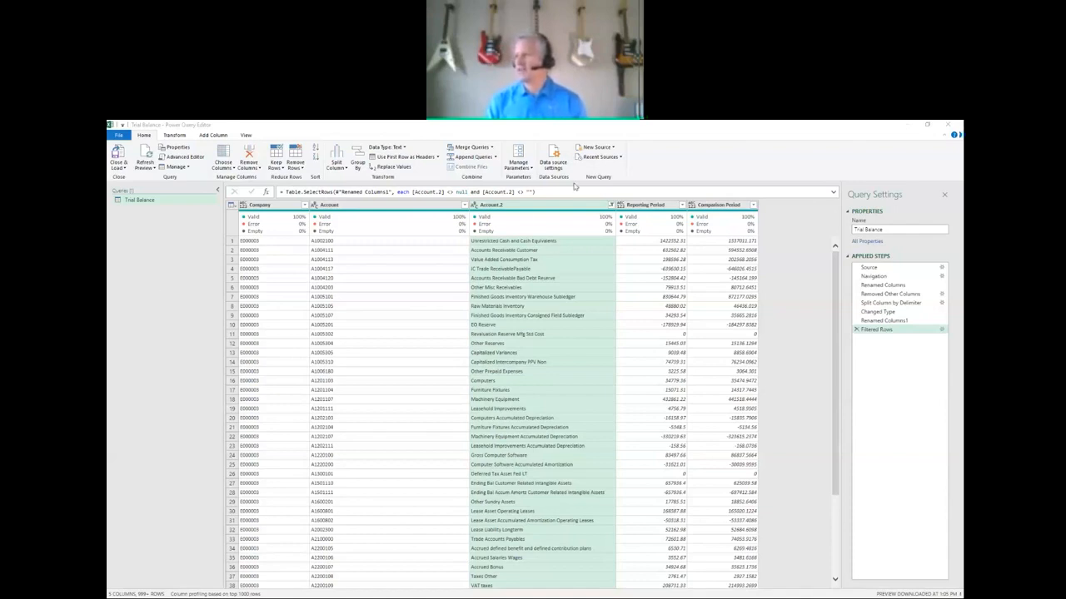
right_click(515, 207)
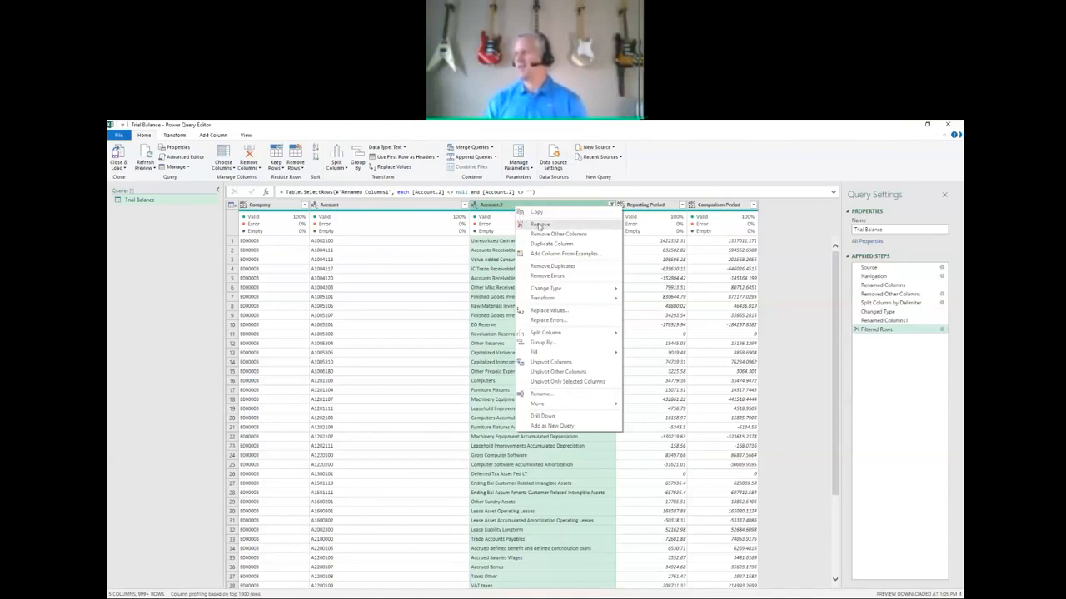
click(539, 225)
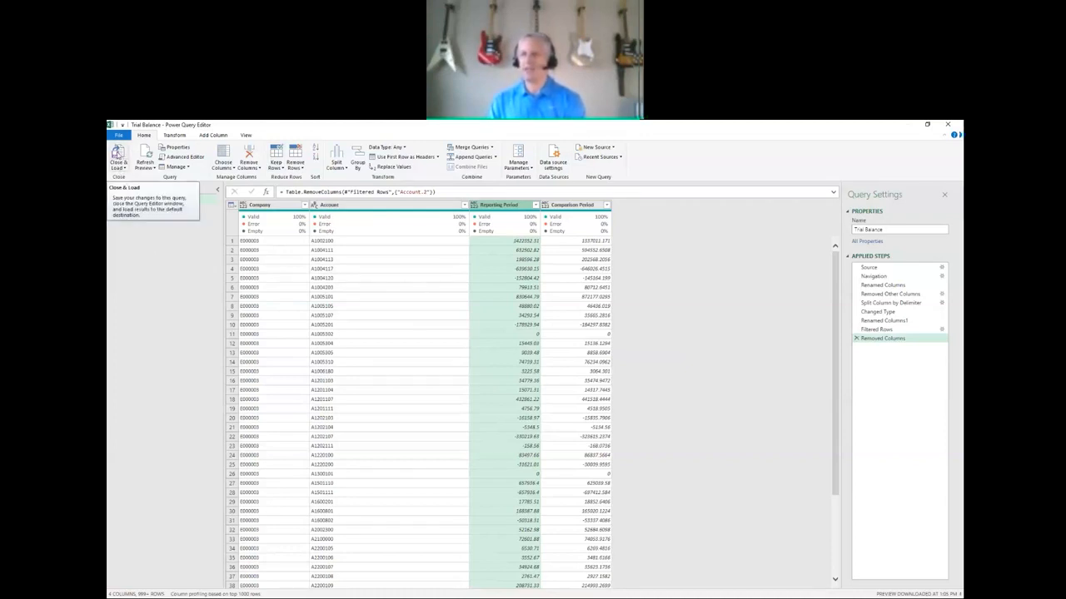
click(118, 153)
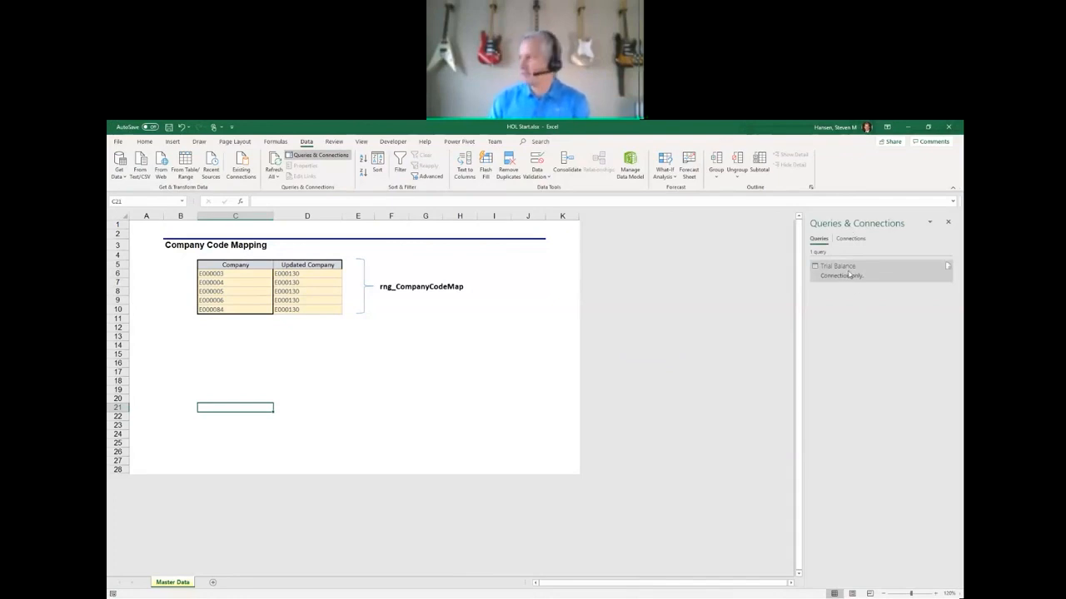
mouse_move(851, 276)
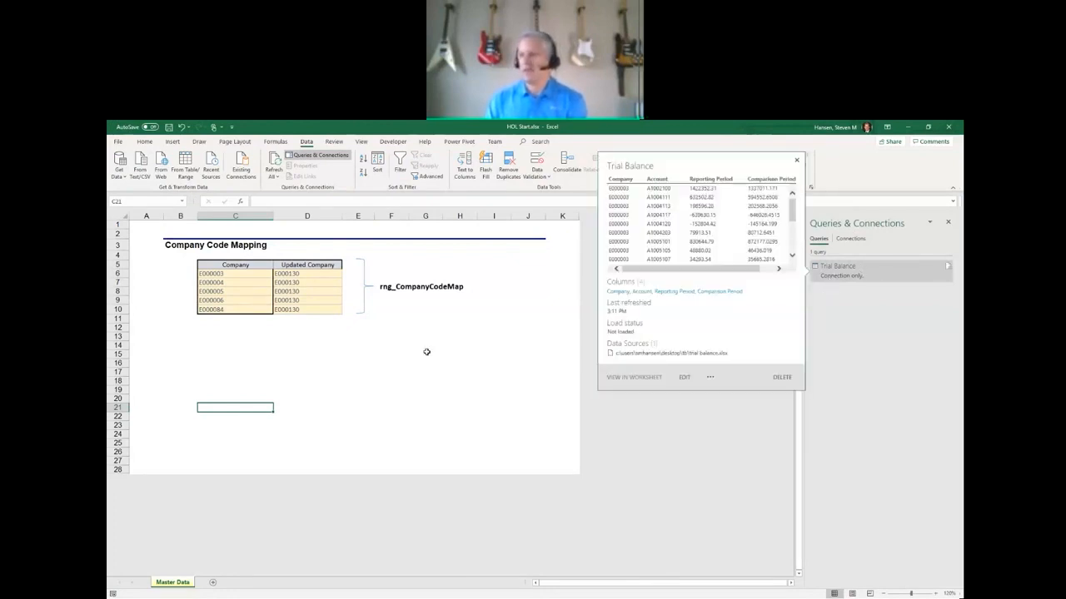
Create a query from the Company Code Mapping range rng_CompanyCodeMap, including its header row, and show the list of queries.
drag(221, 264, 297, 310)
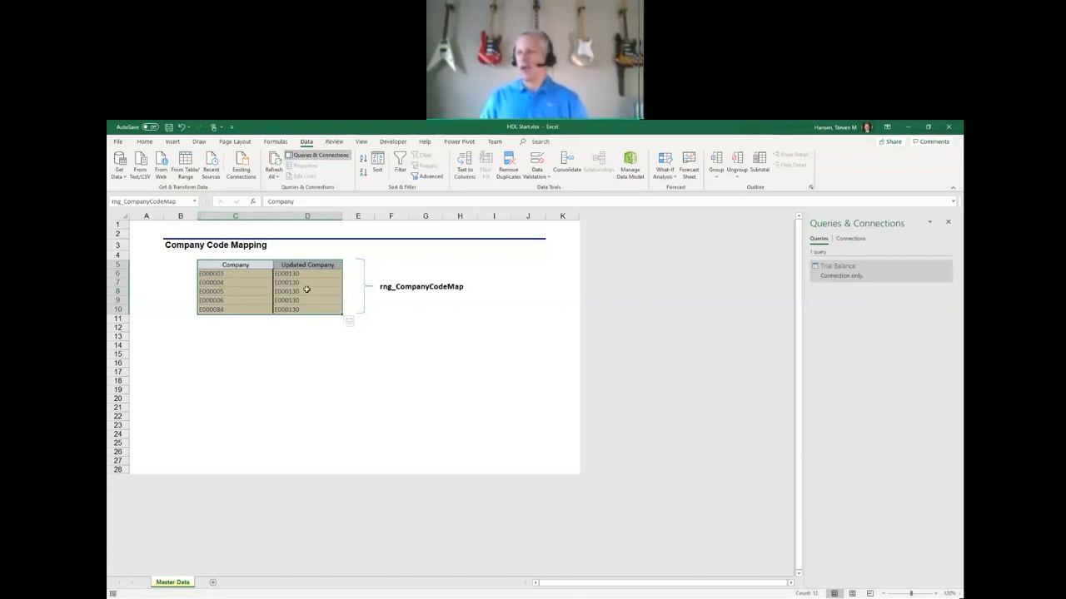
click(185, 167)
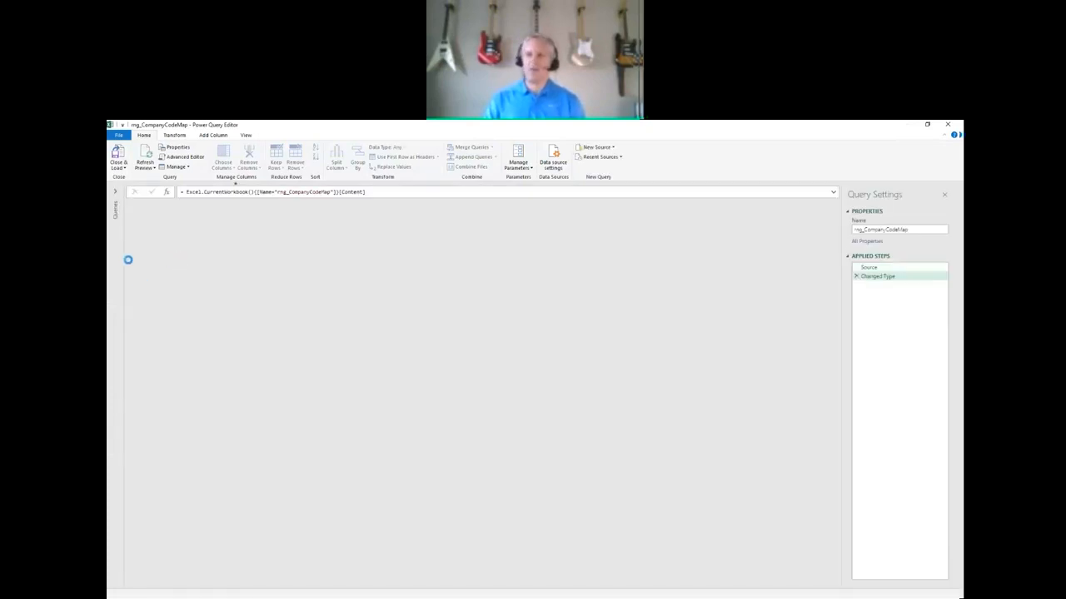
click(116, 193)
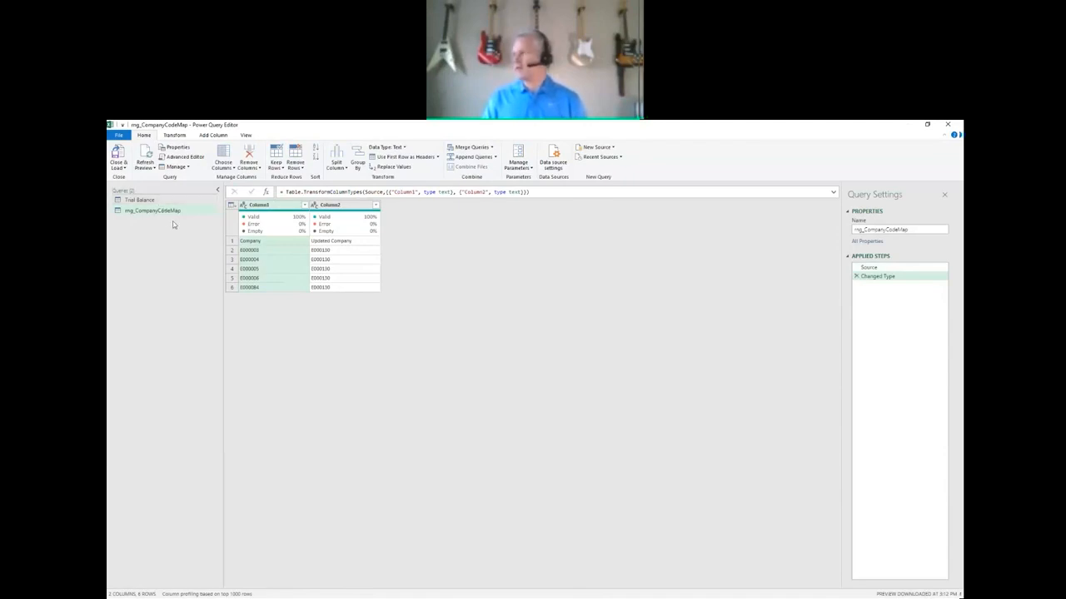
Promote the first row of rng_CompanyCodeMap to headers, deleting the automatic Changed Type steps before and after the promotion.
drag(867, 267, 862, 280)
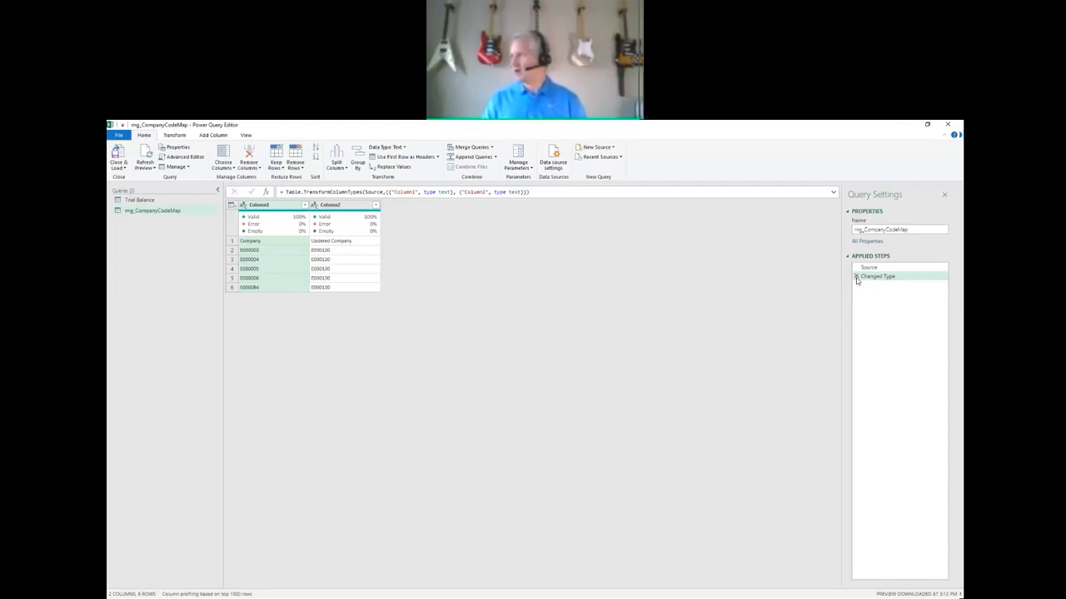
click(856, 276)
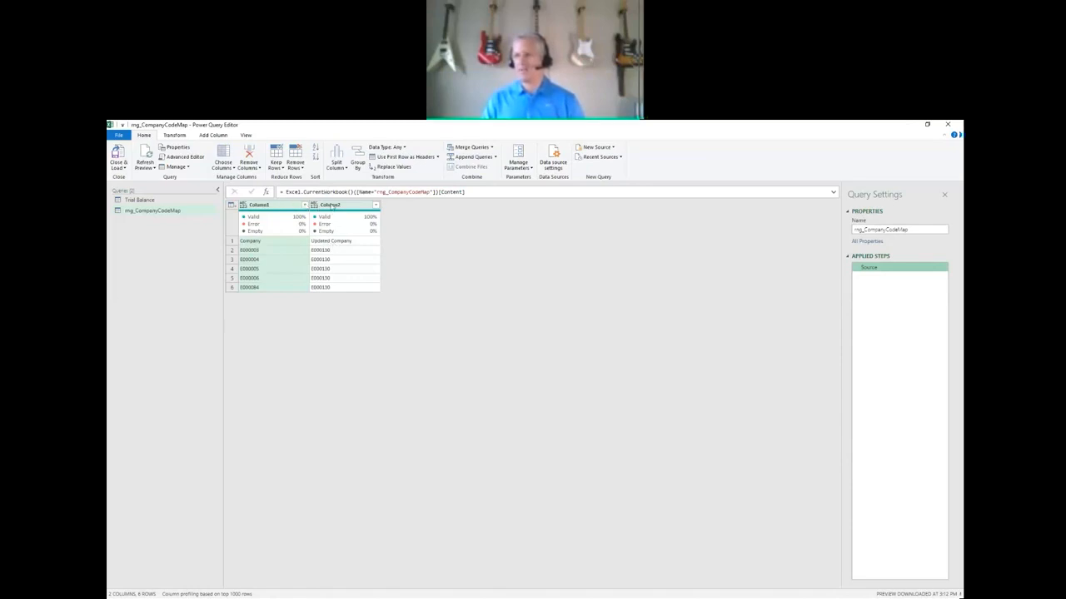
click(174, 135)
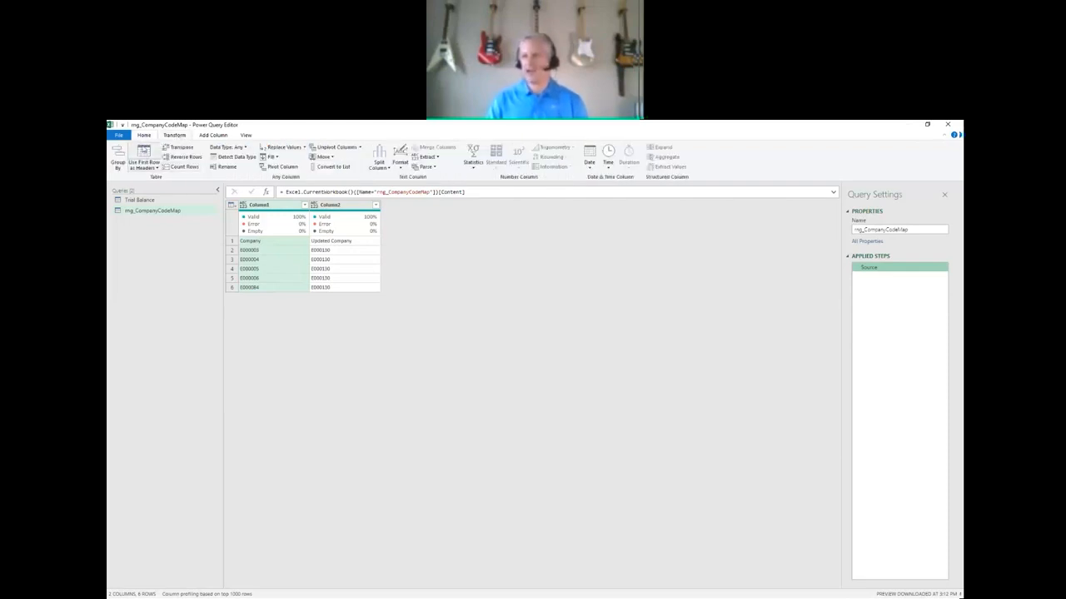
click(143, 150)
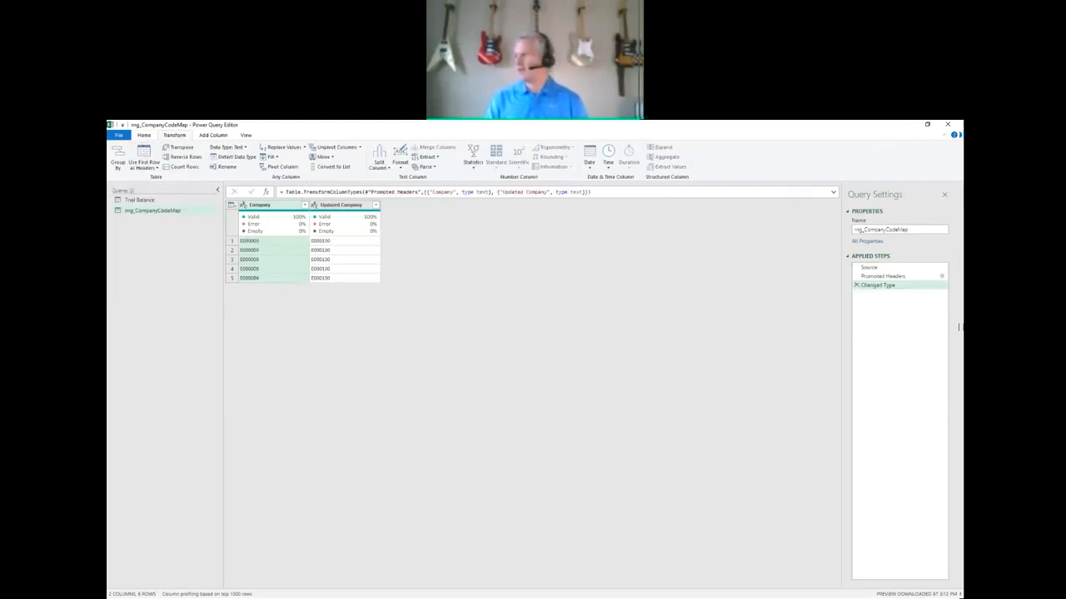
click(857, 286)
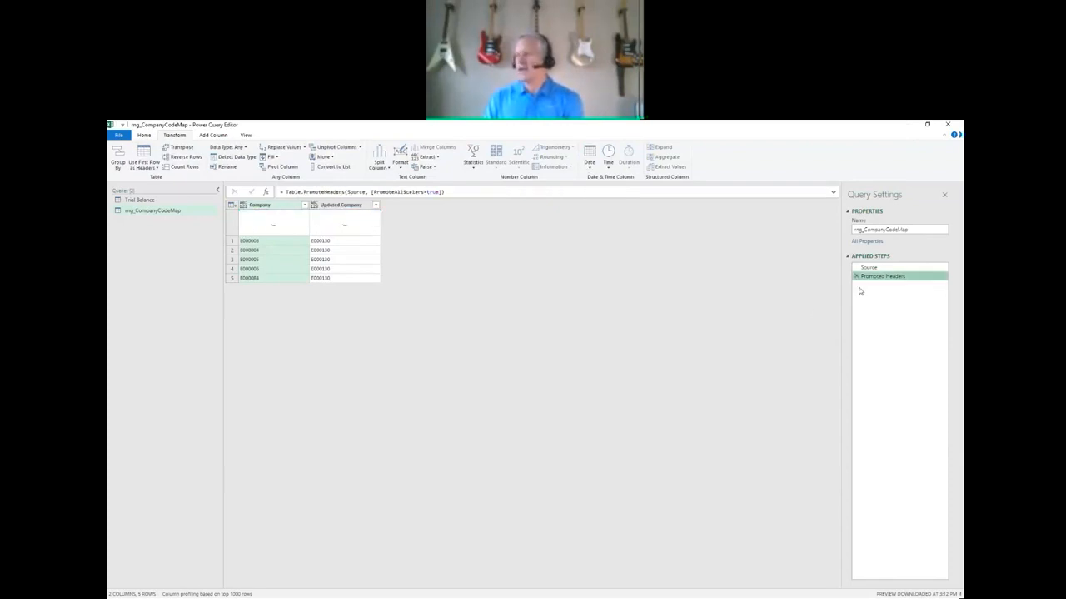
click(137, 203)
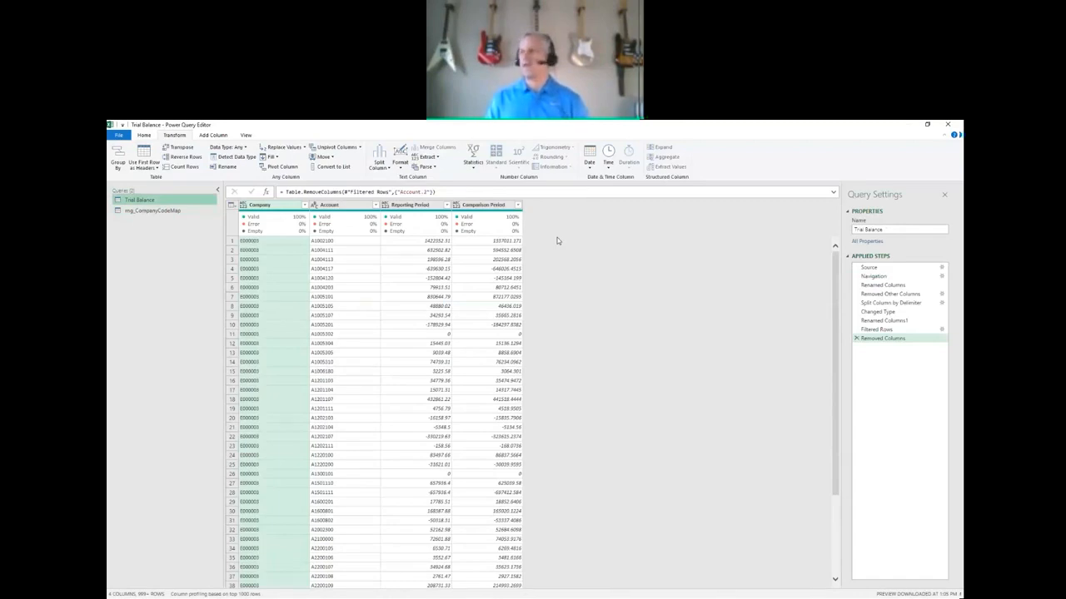
click(144, 136)
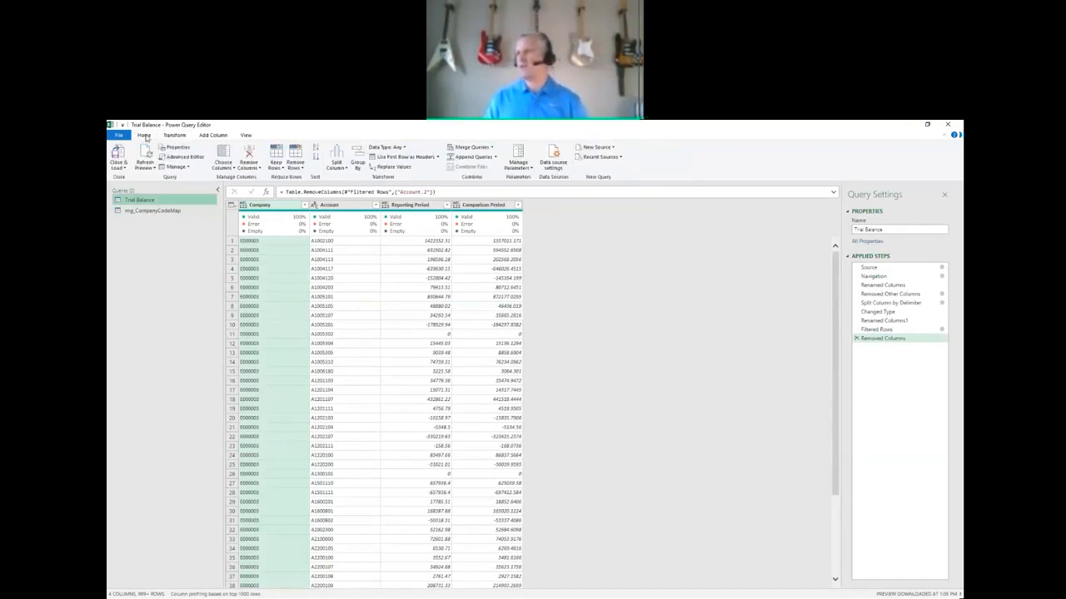
click(467, 148)
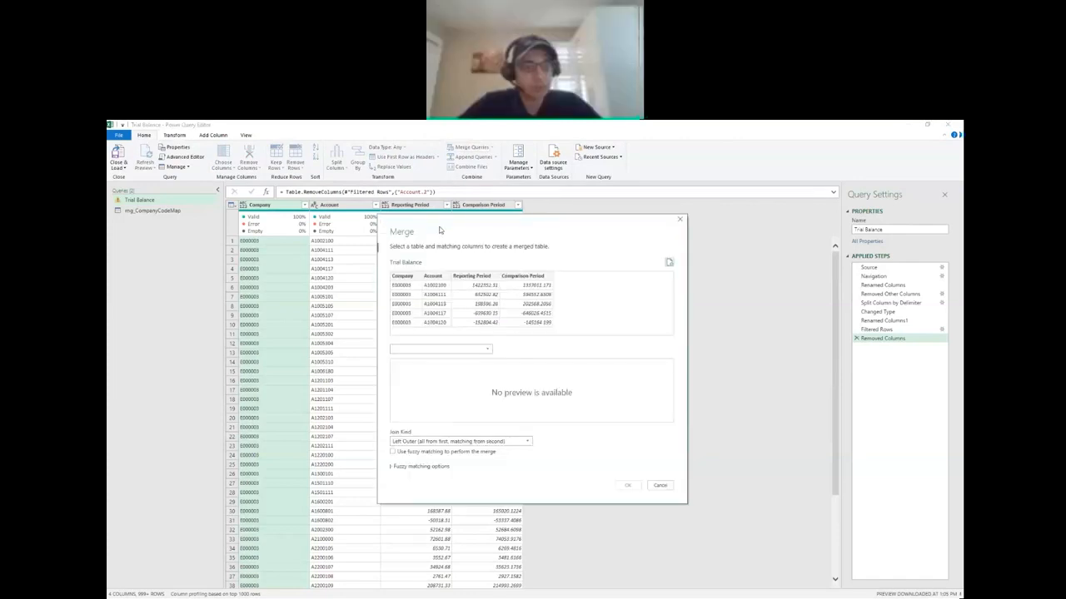
click(680, 221)
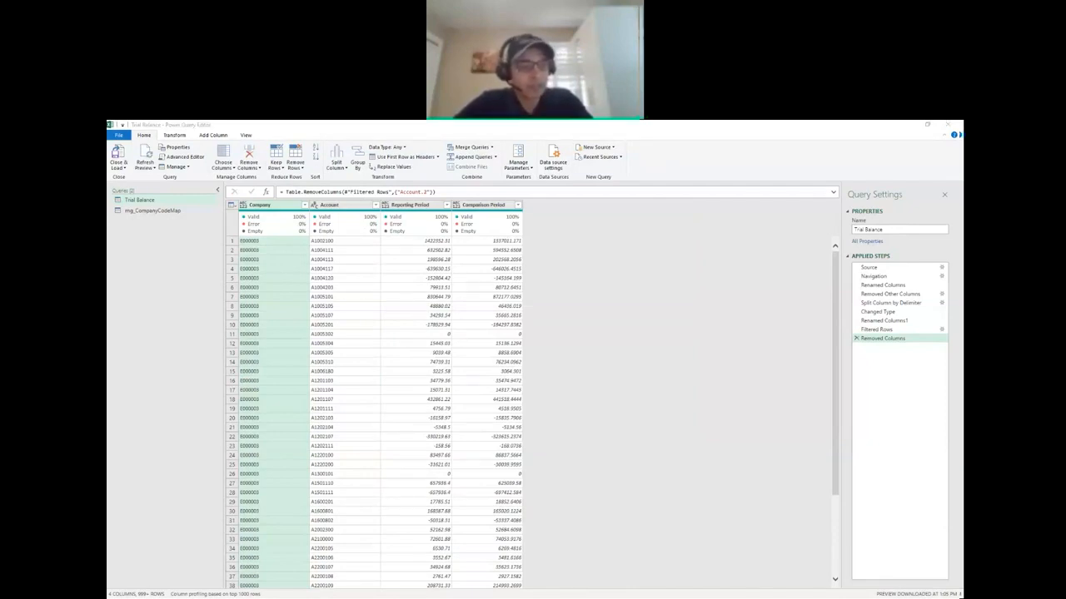
click(156, 213)
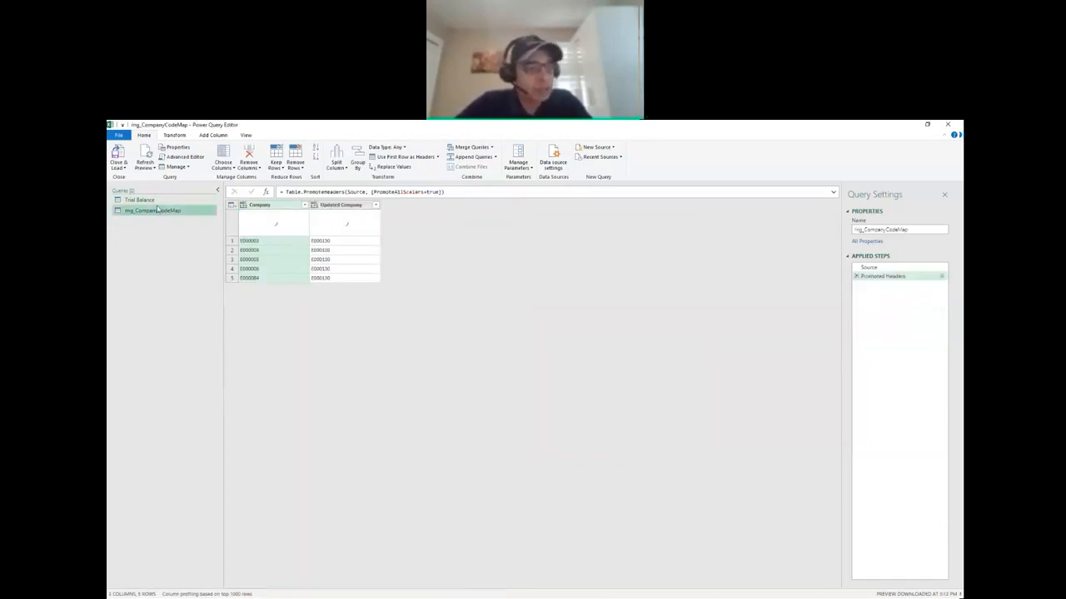
Merge the Trial Balance query with rng_CompanyCodeMap on their Company columns, using a Left Outer join.
click(157, 201)
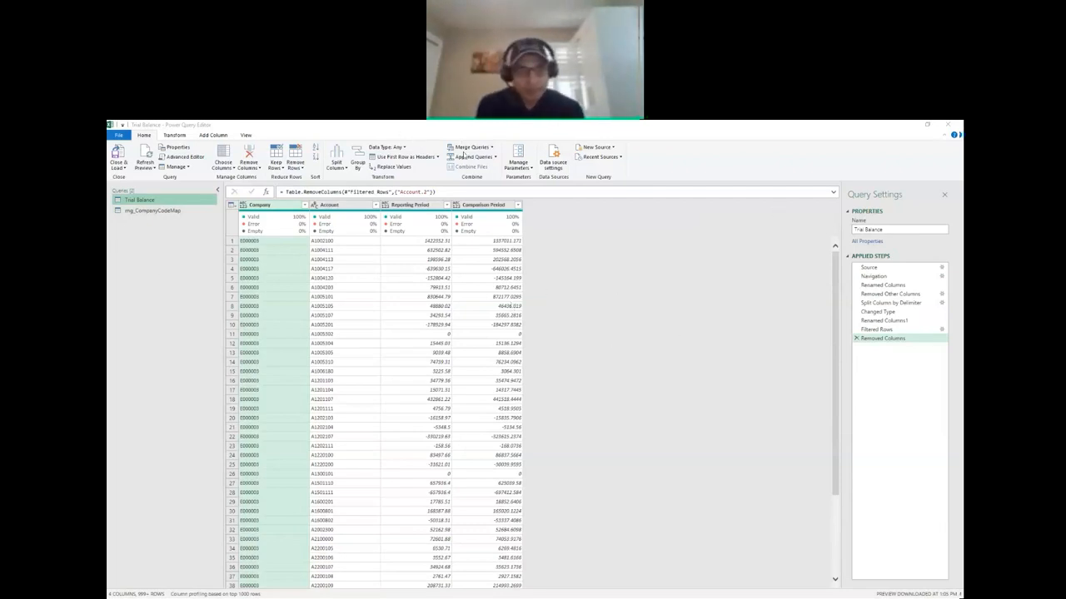
click(467, 149)
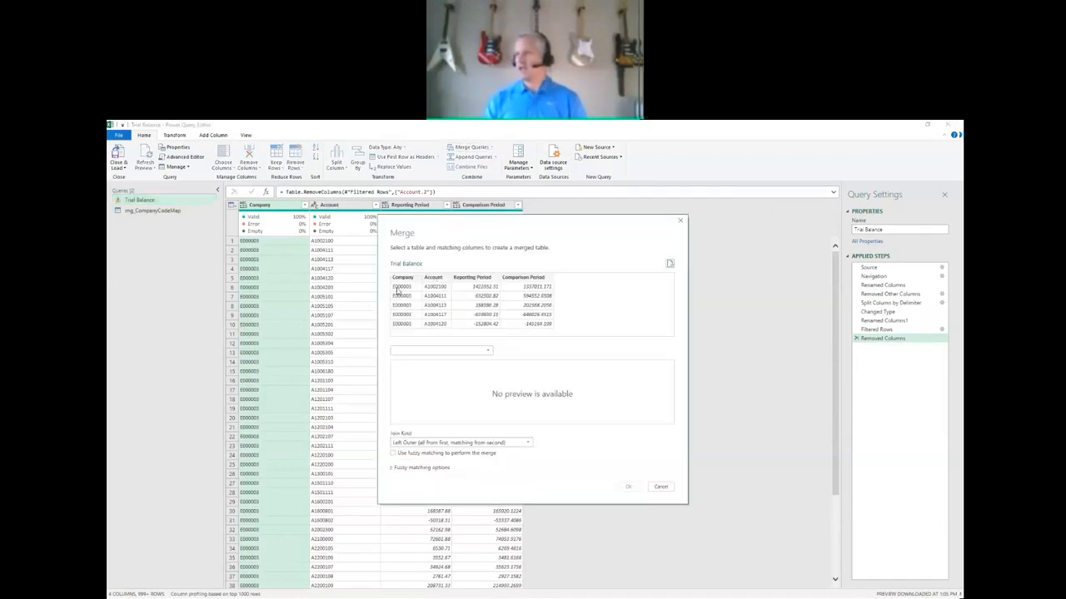
click(402, 282)
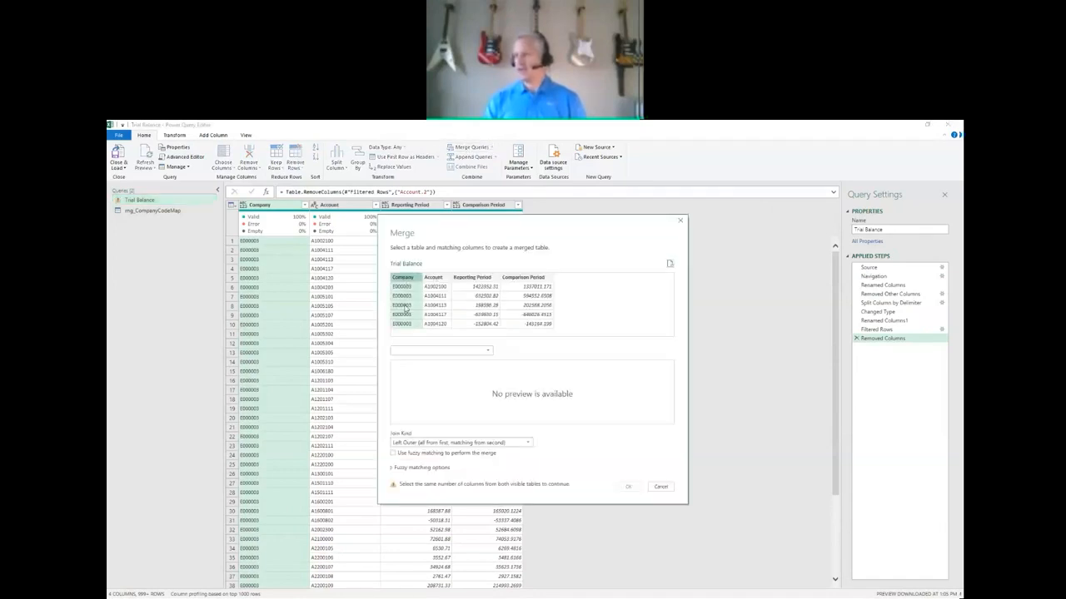
click(487, 350)
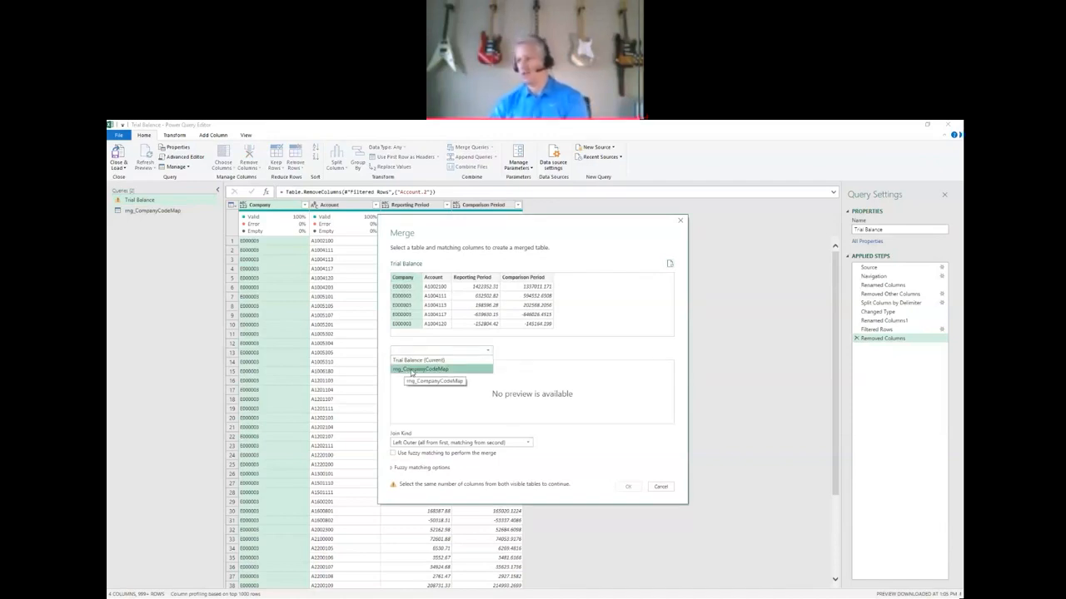
click(411, 373)
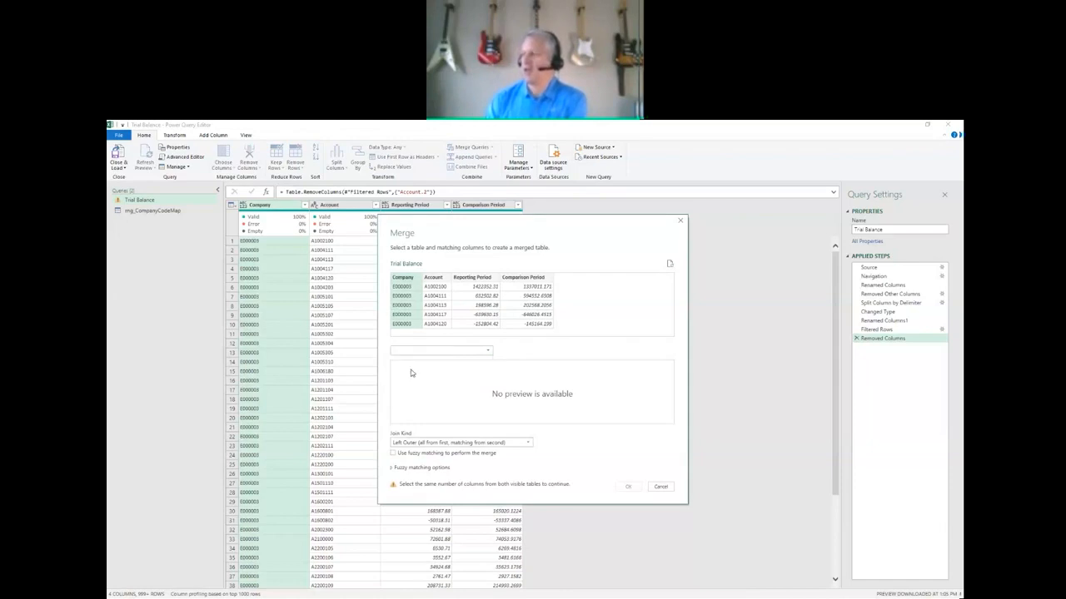
click(403, 366)
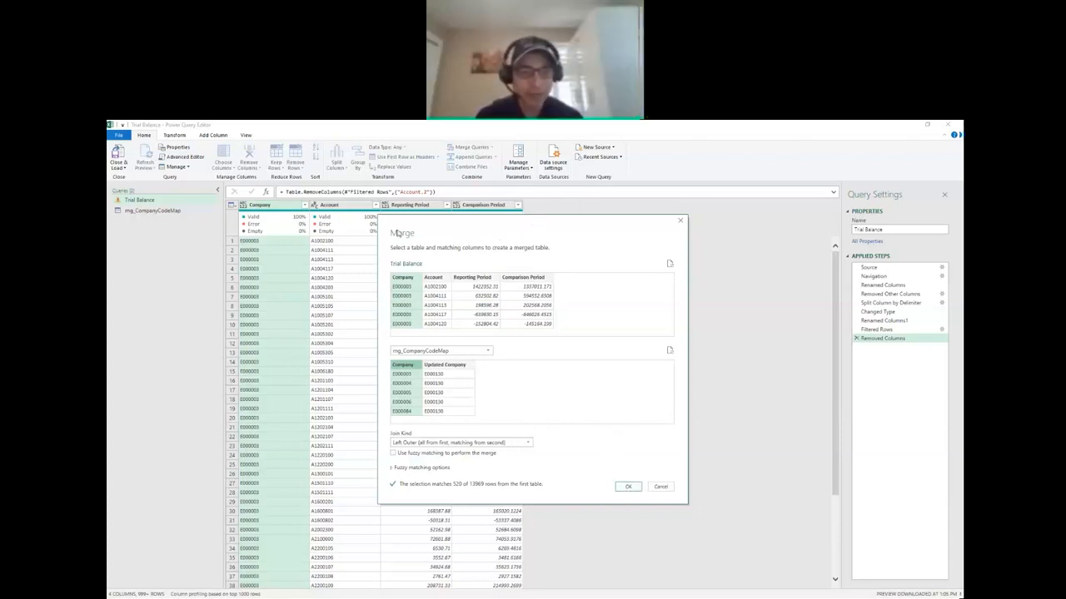
drag(397, 234, 258, 238)
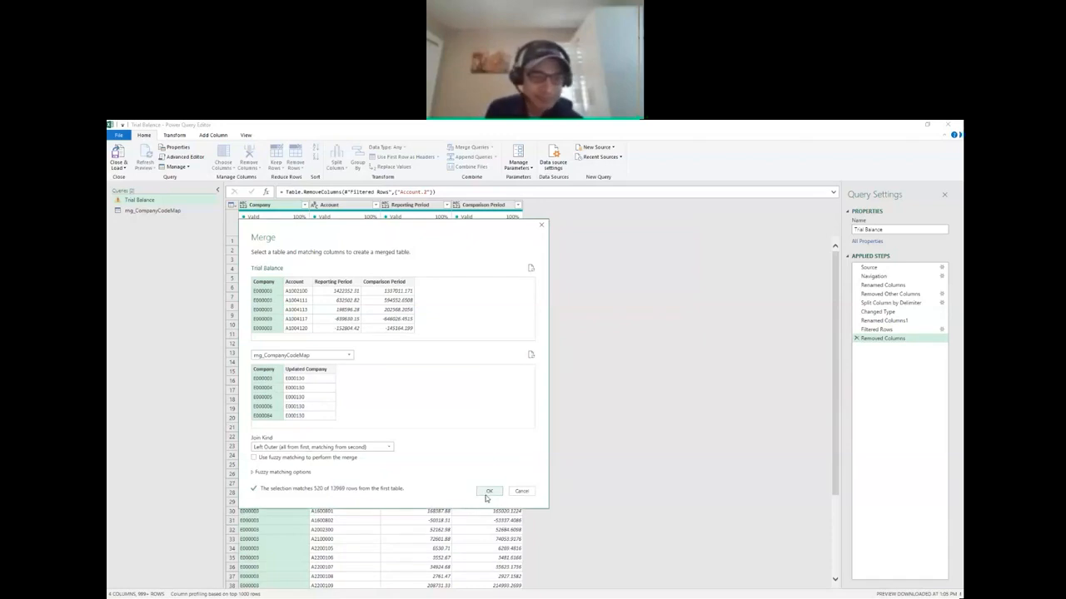
click(491, 492)
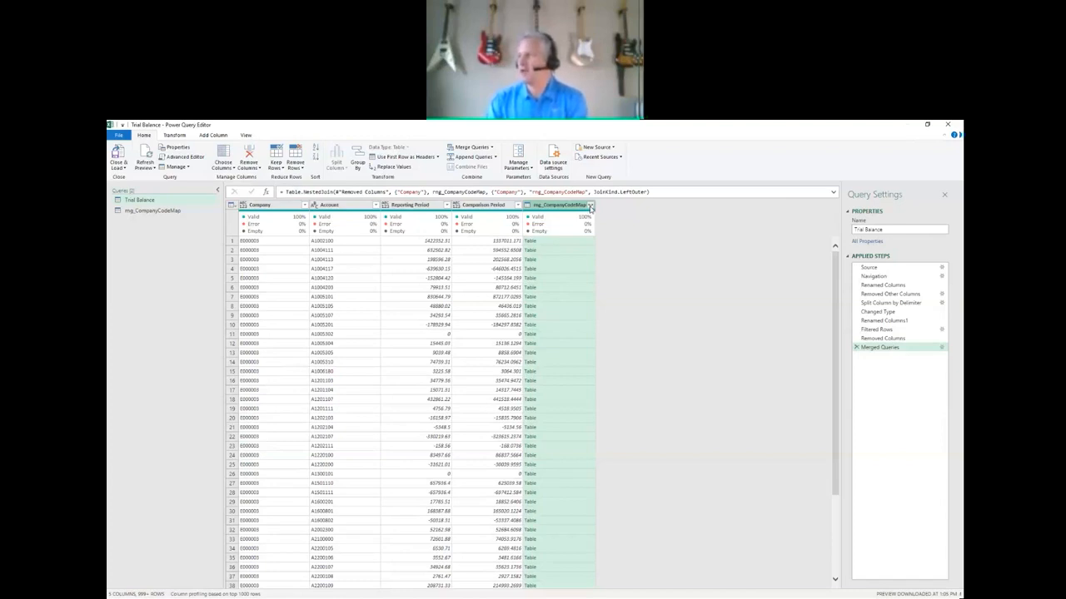
Expand the rng_CompanyCodeMap column to bring in only Updated Company, without the original column name as prefix.
click(590, 206)
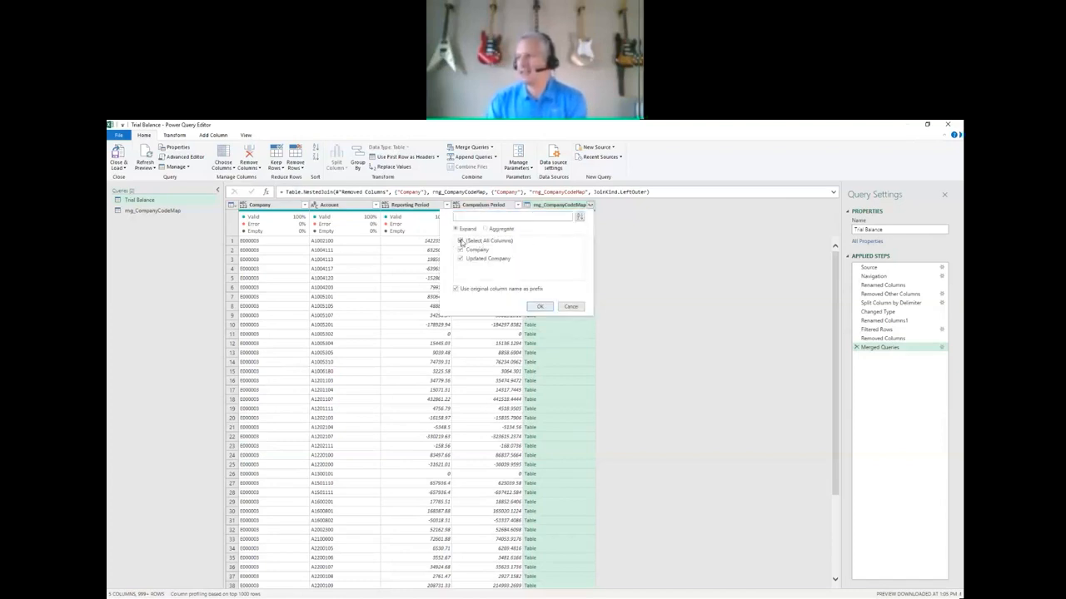
click(460, 241)
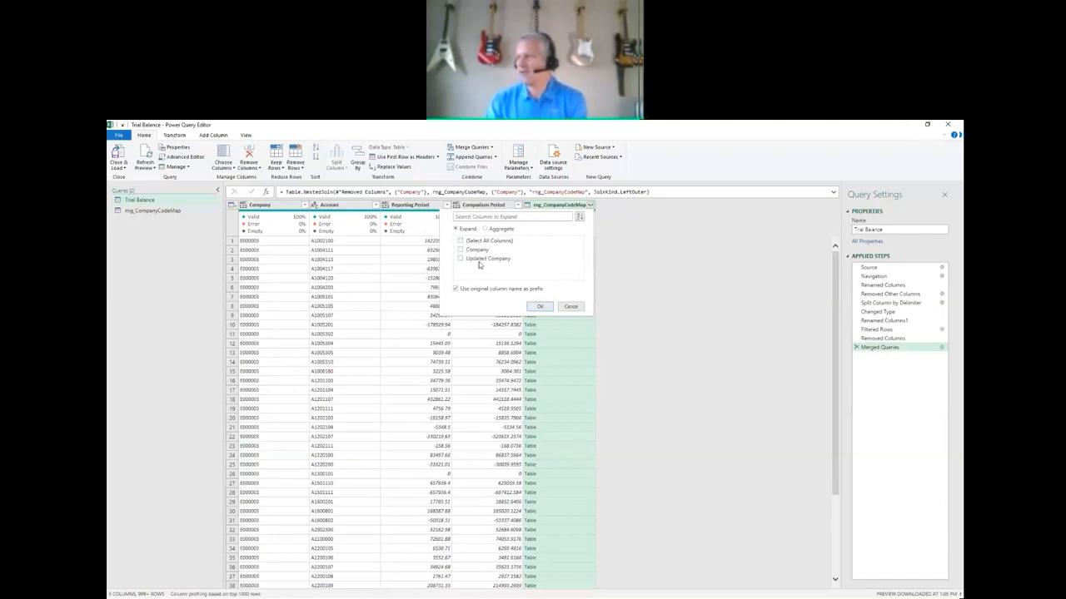
click(459, 259)
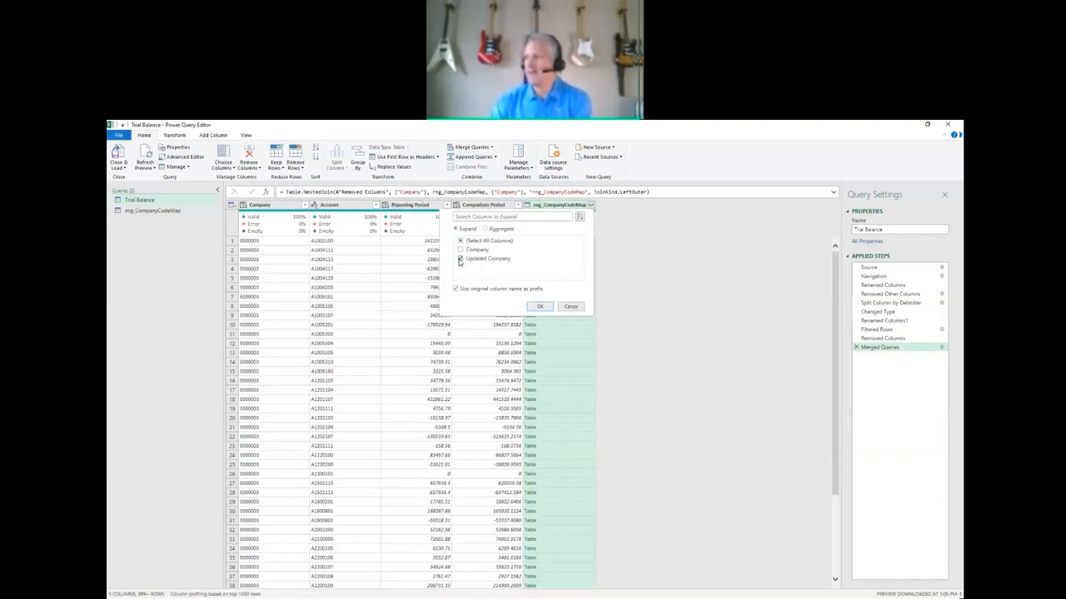
click(457, 289)
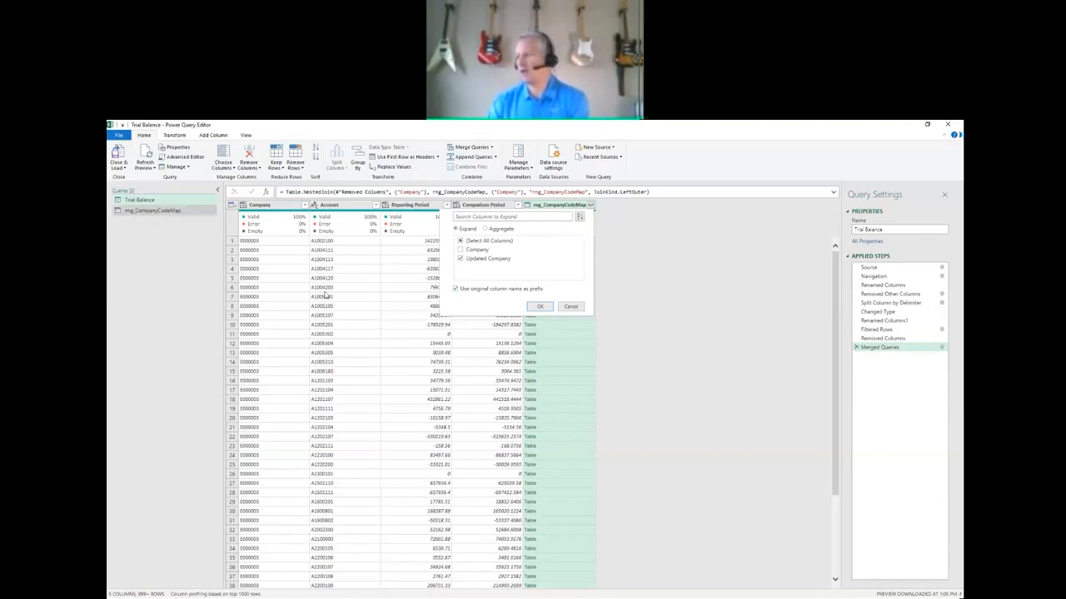
click(456, 289)
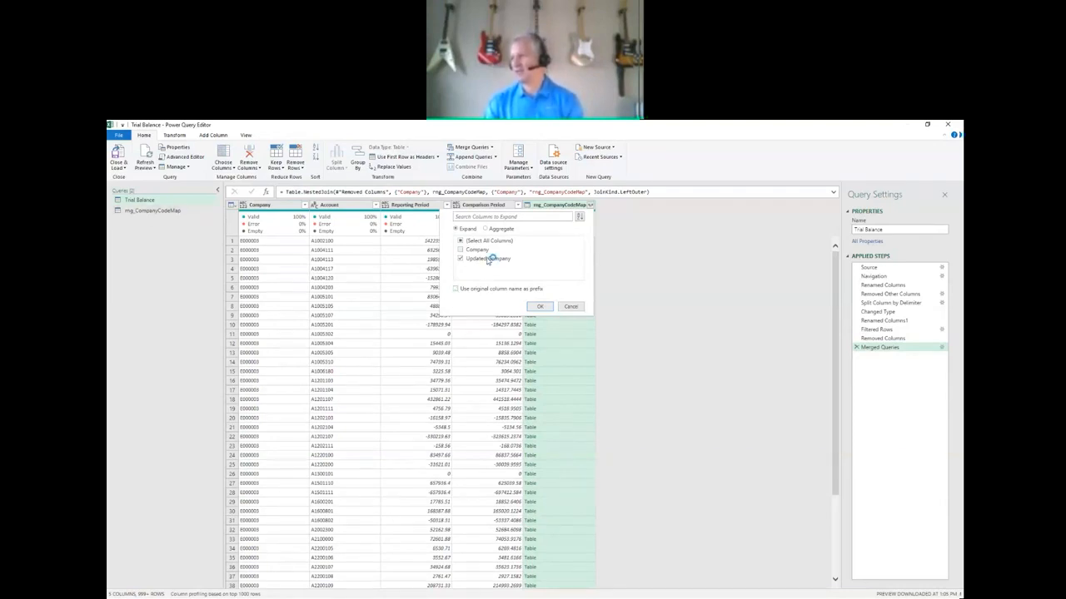
click(541, 308)
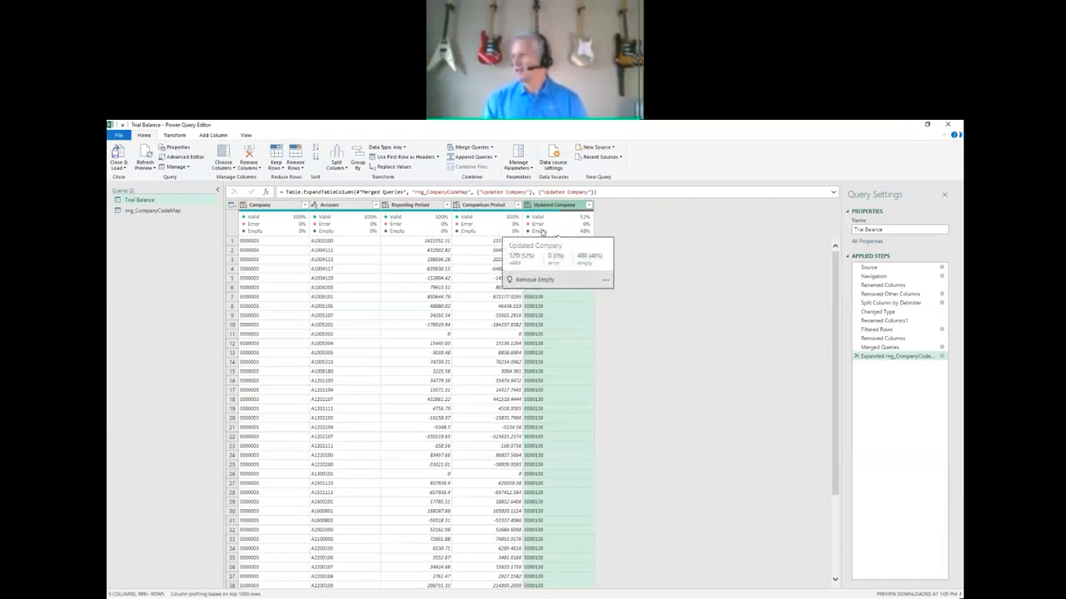
Filter the Updated Company column to keep only the null rows.
mouse_move(543, 222)
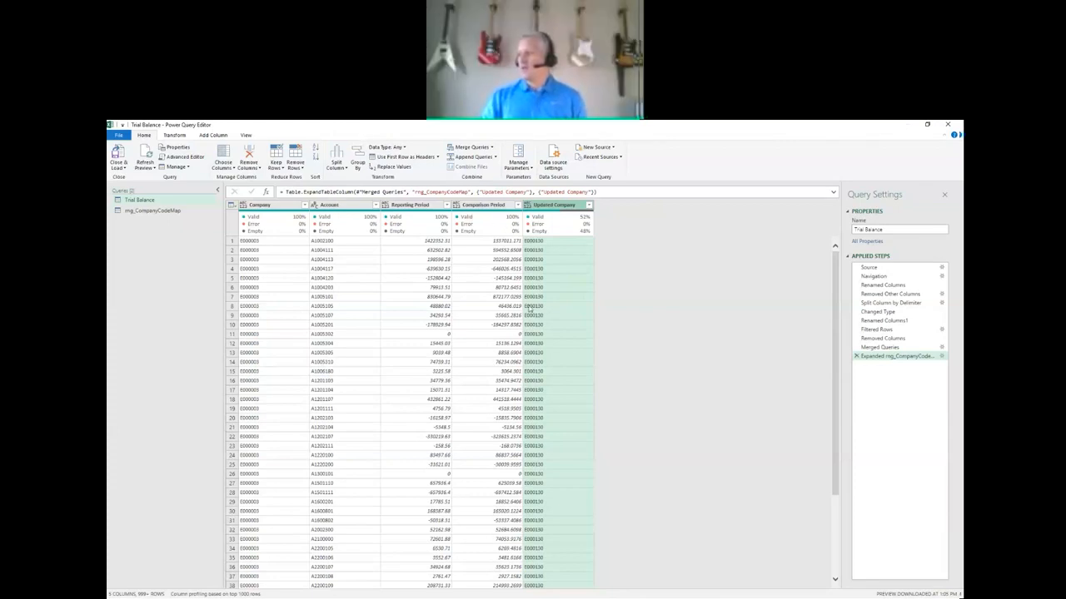
click(590, 205)
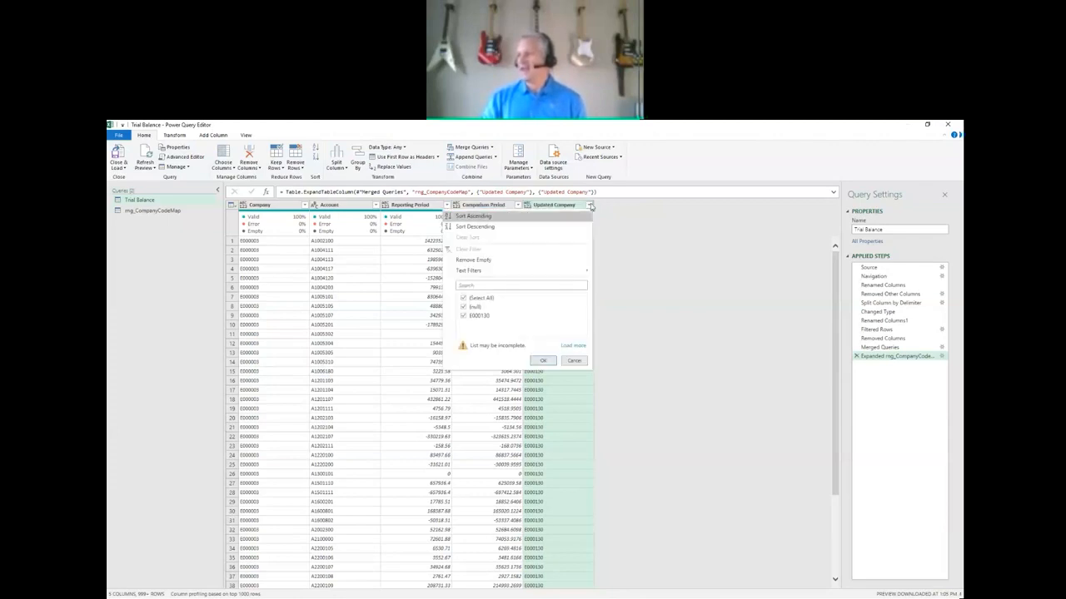
click(589, 204)
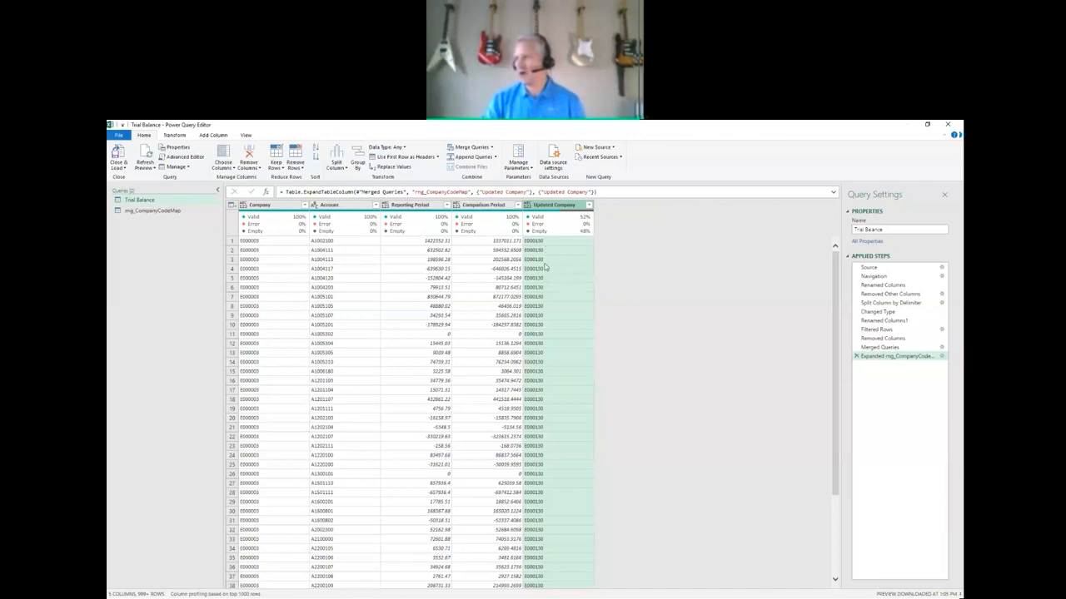
click(590, 205)
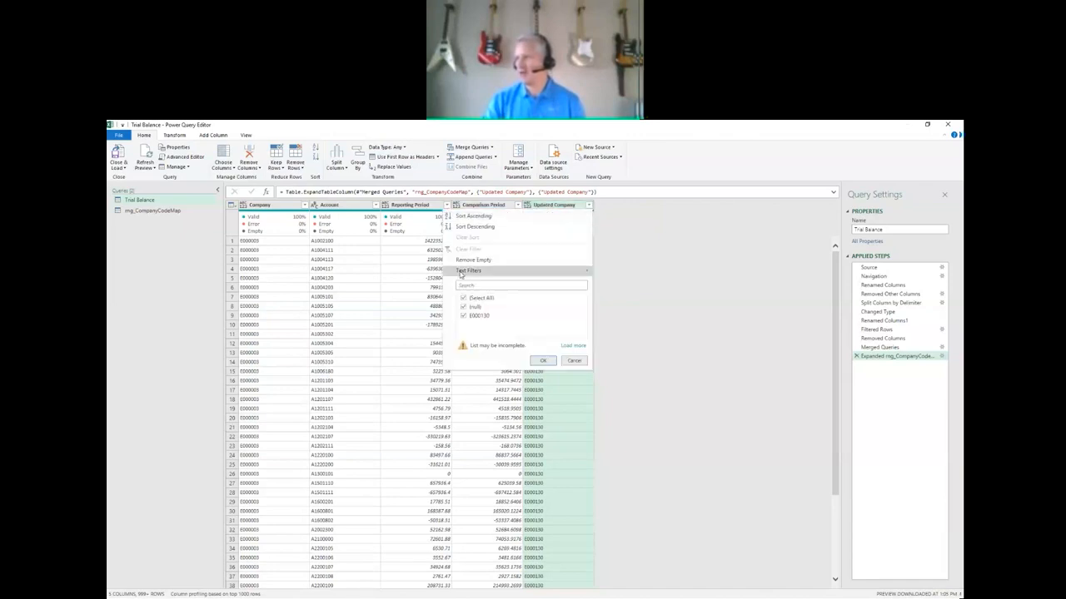
click(464, 315)
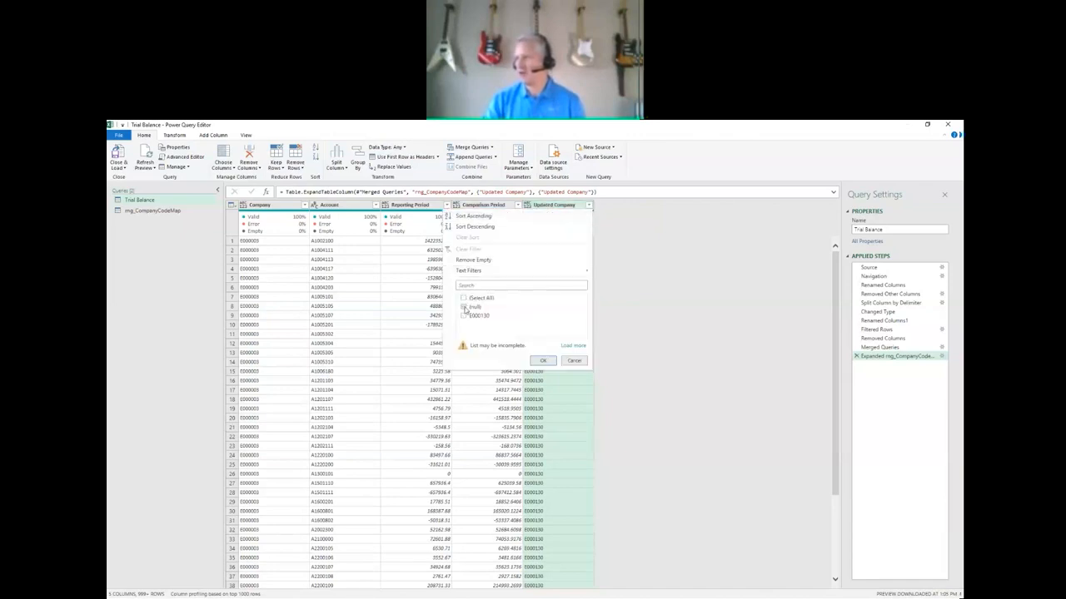
click(543, 360)
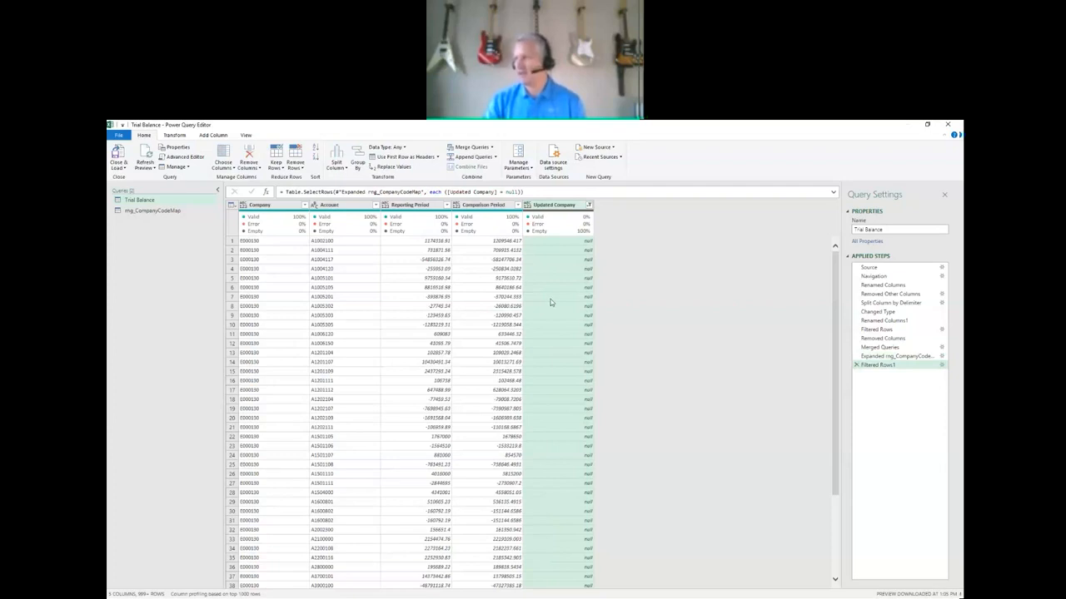
Reset the Updated Company filter to include all values again.
click(589, 204)
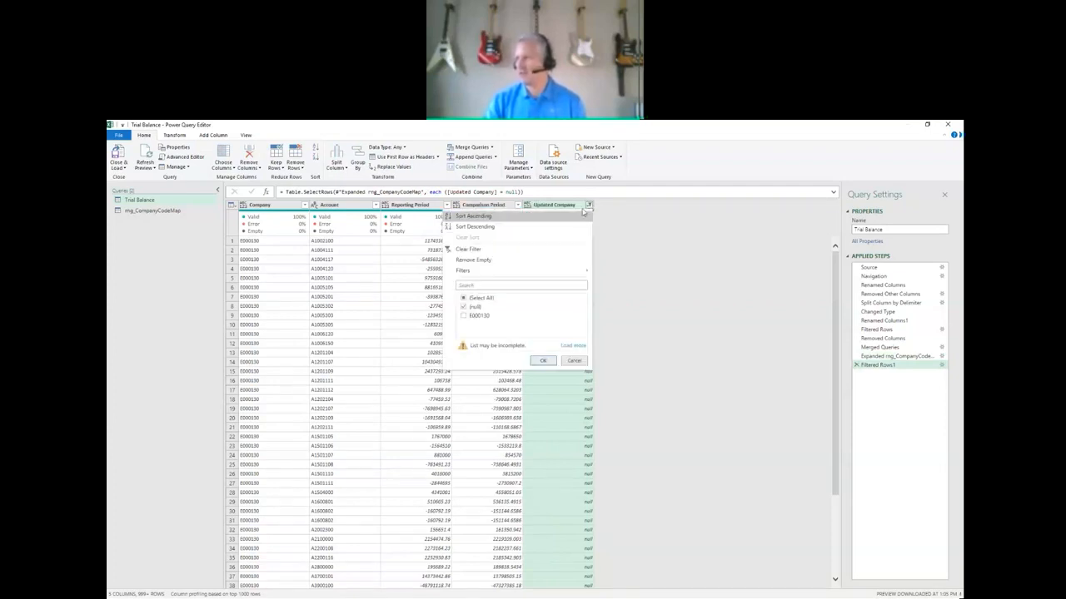
click(463, 298)
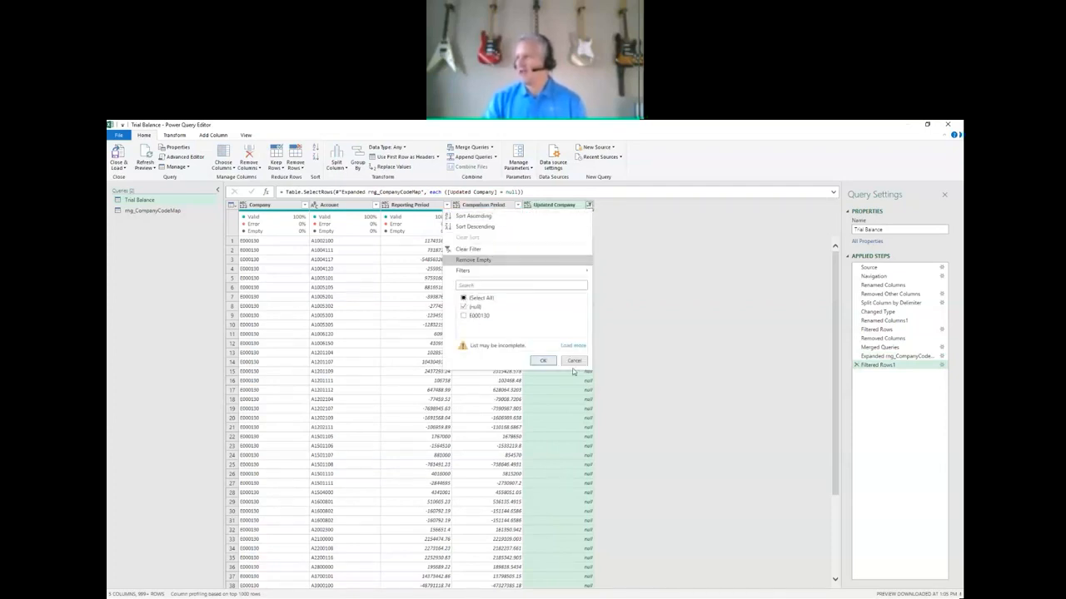
click(543, 362)
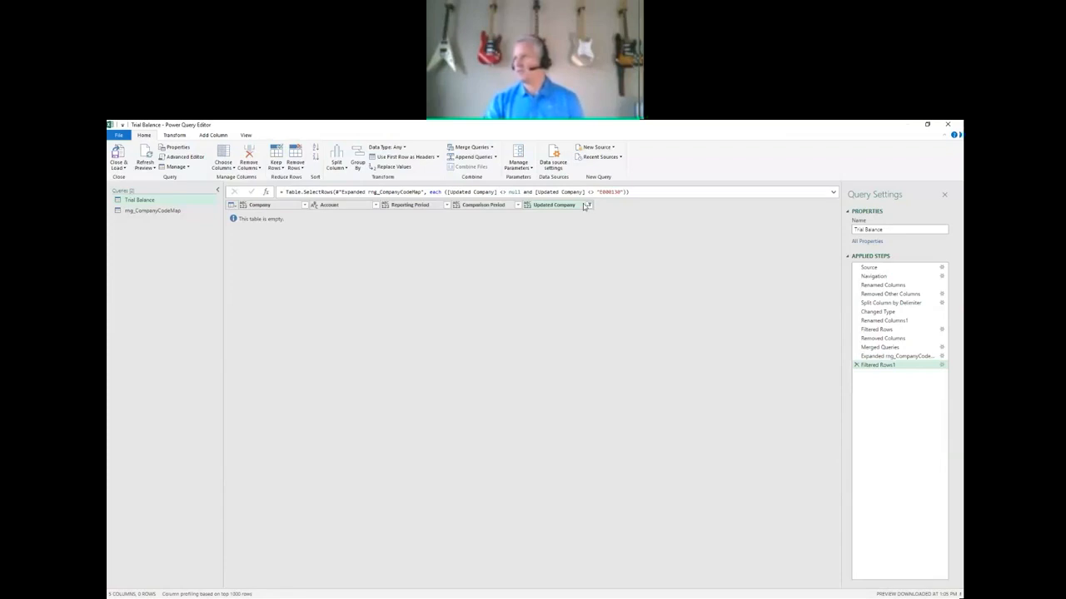
click(586, 206)
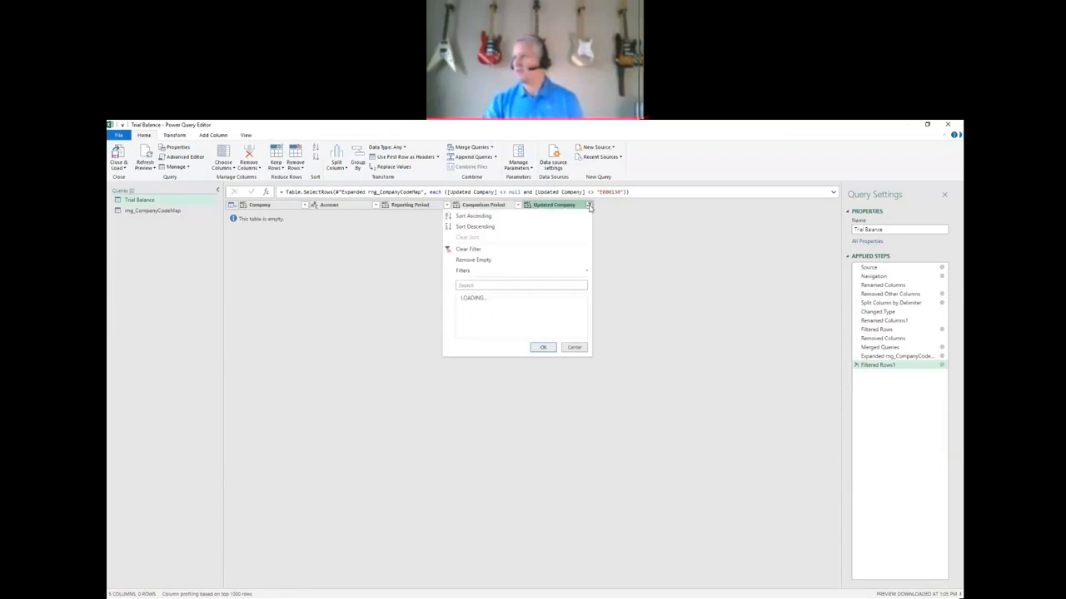
click(542, 347)
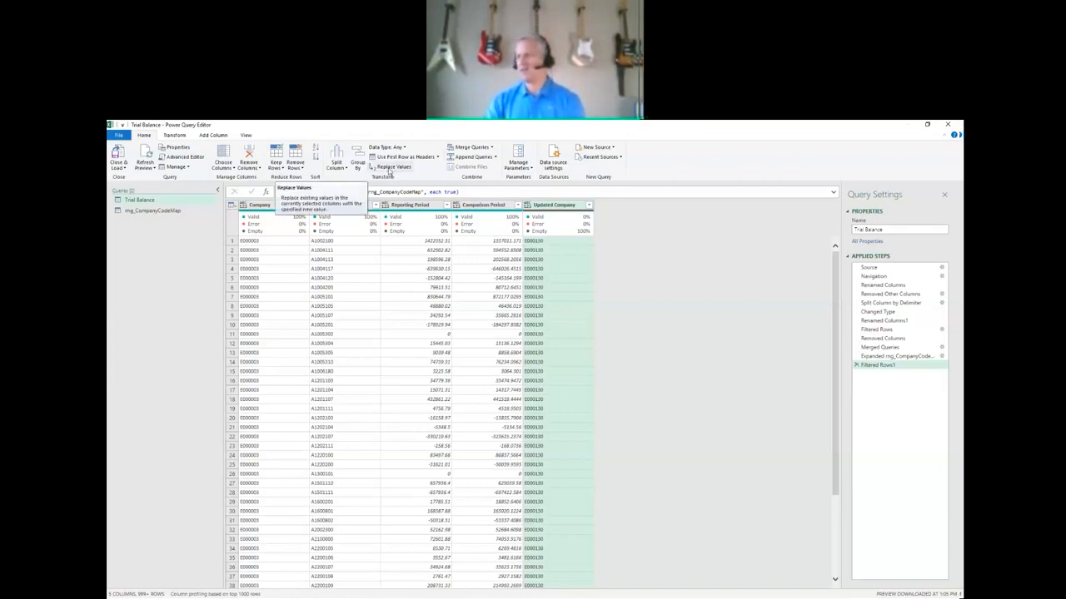
Replace the null values in the Updated Company column with -1.
click(389, 170)
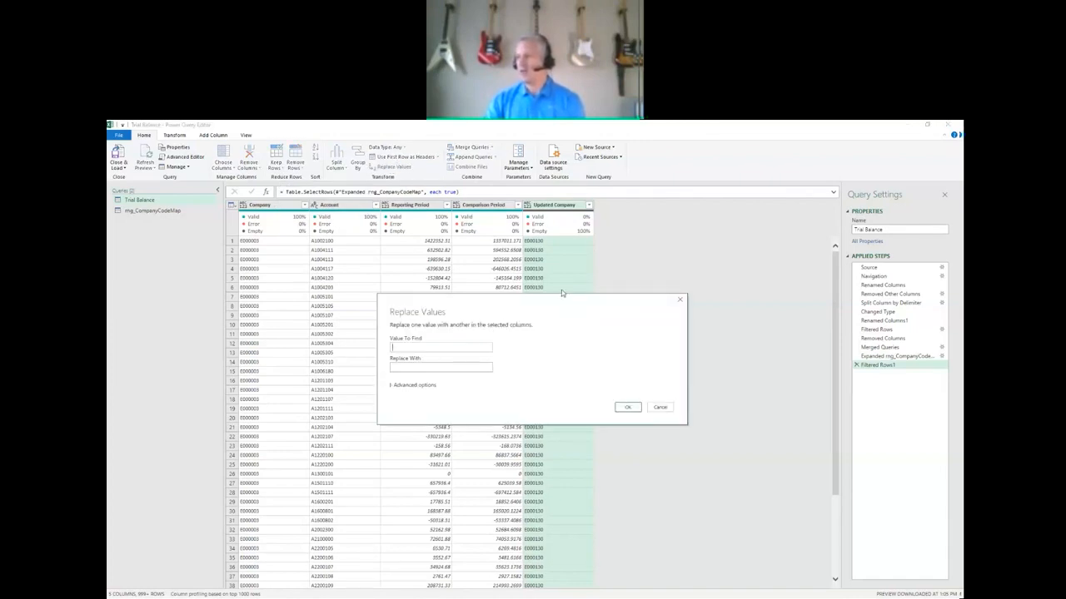
click(427, 349)
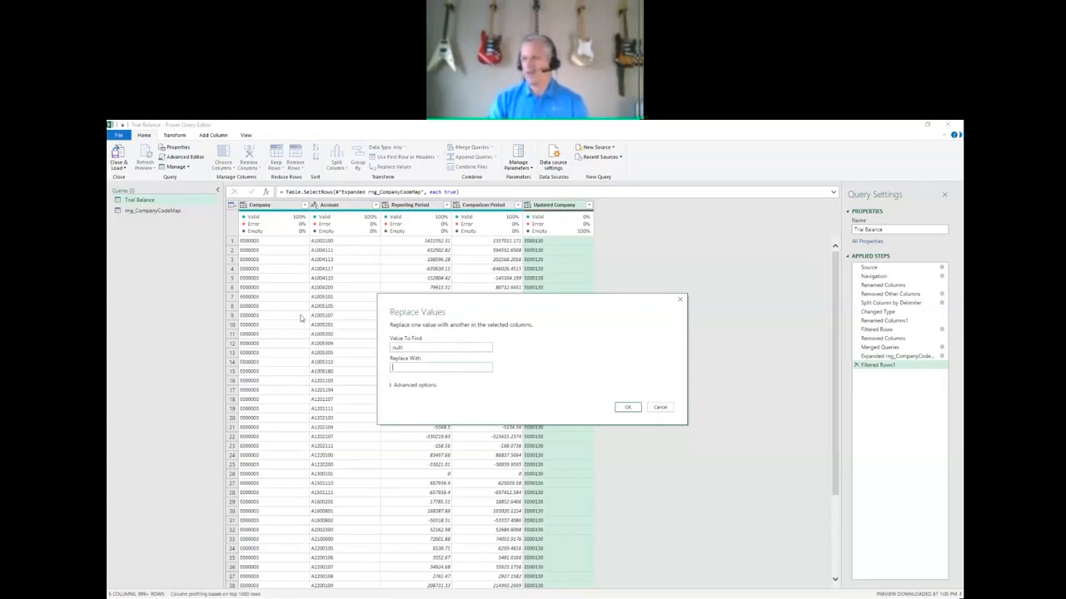
click(436, 367)
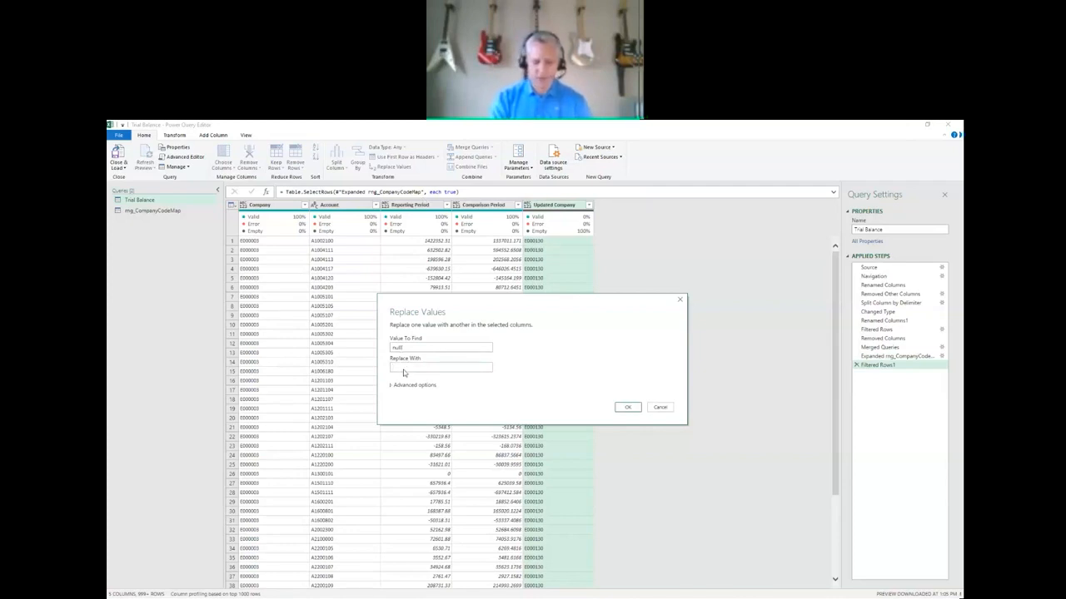
text(-1)
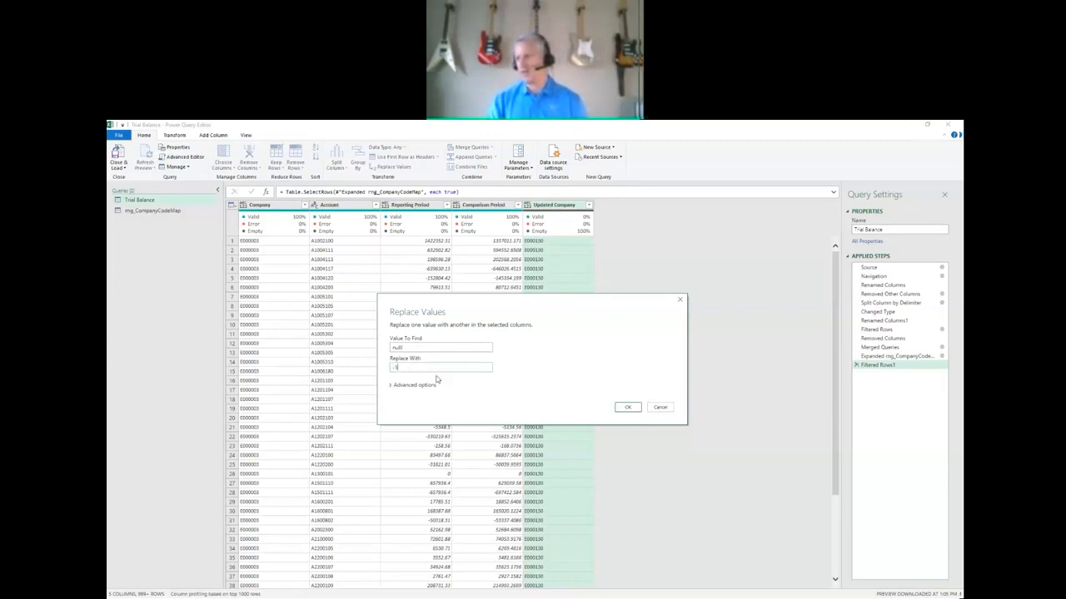
click(628, 408)
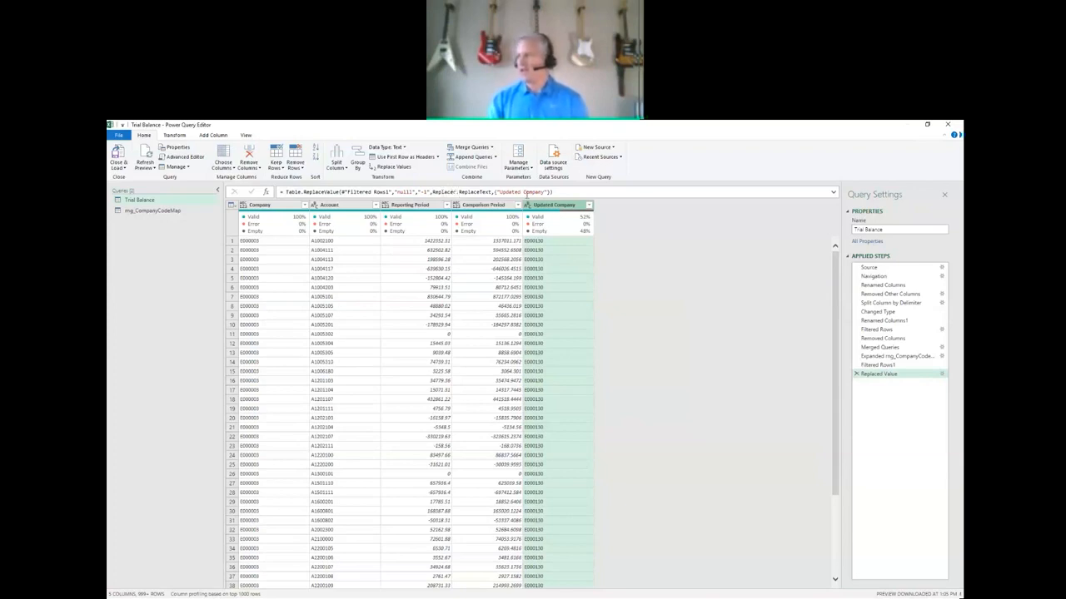
Review the replacement formula and check which distinct values the Updated Company column contains.
click(567, 190)
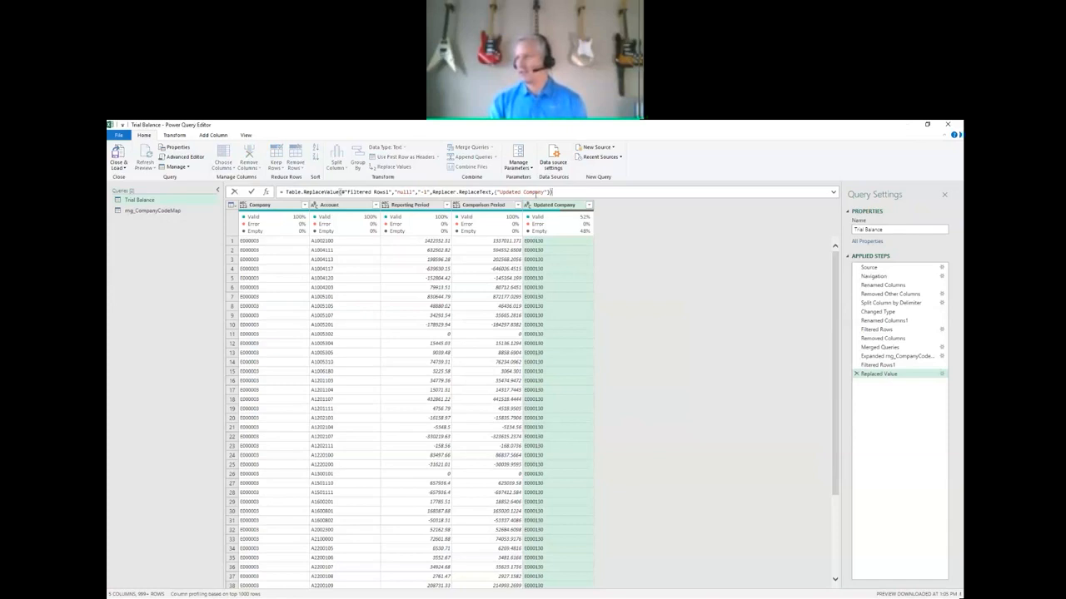
mouse_move(329, 193)
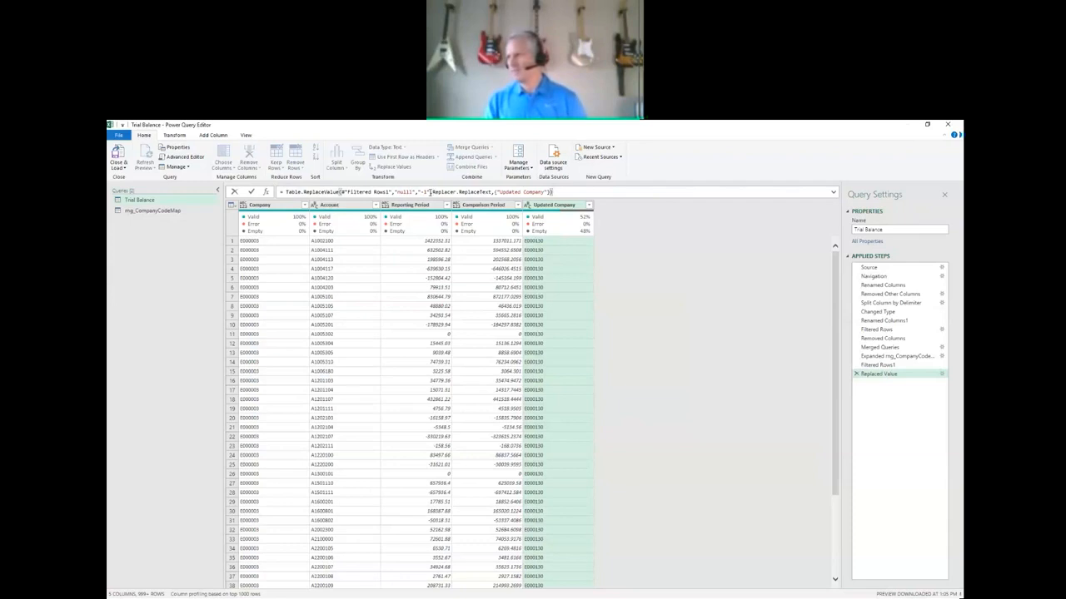
click(588, 206)
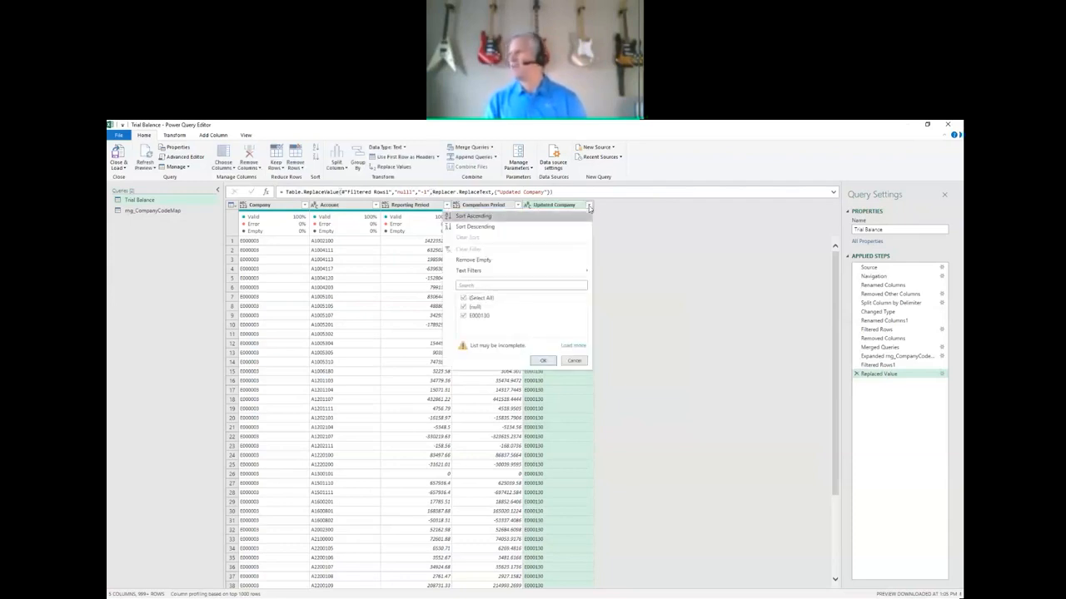
Edit the replacement formula to use each[Company] as the new value instead of "-1".
click(590, 193)
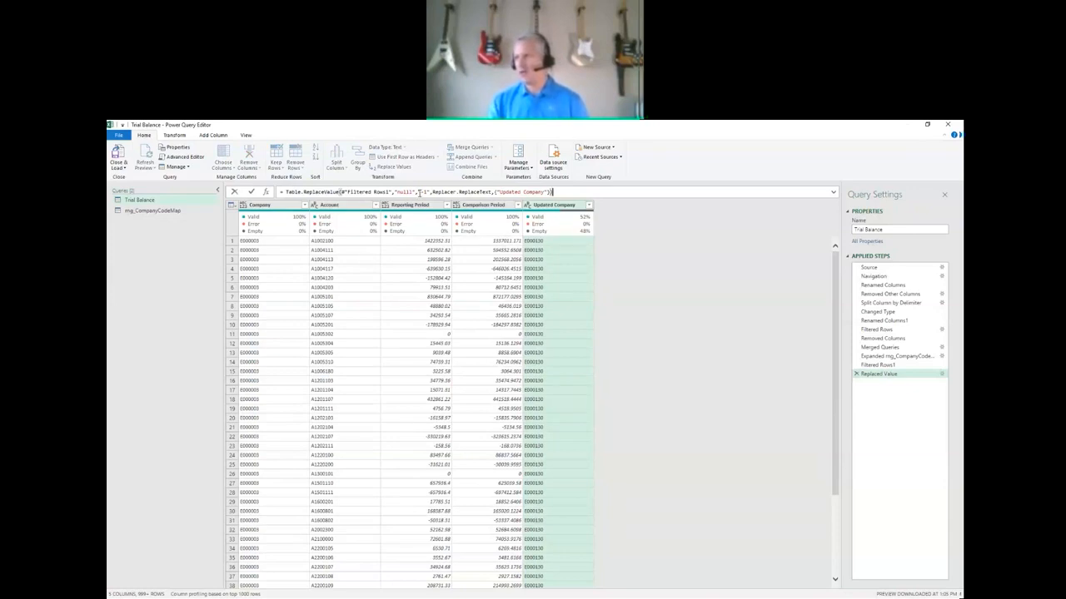
drag(418, 191, 431, 192)
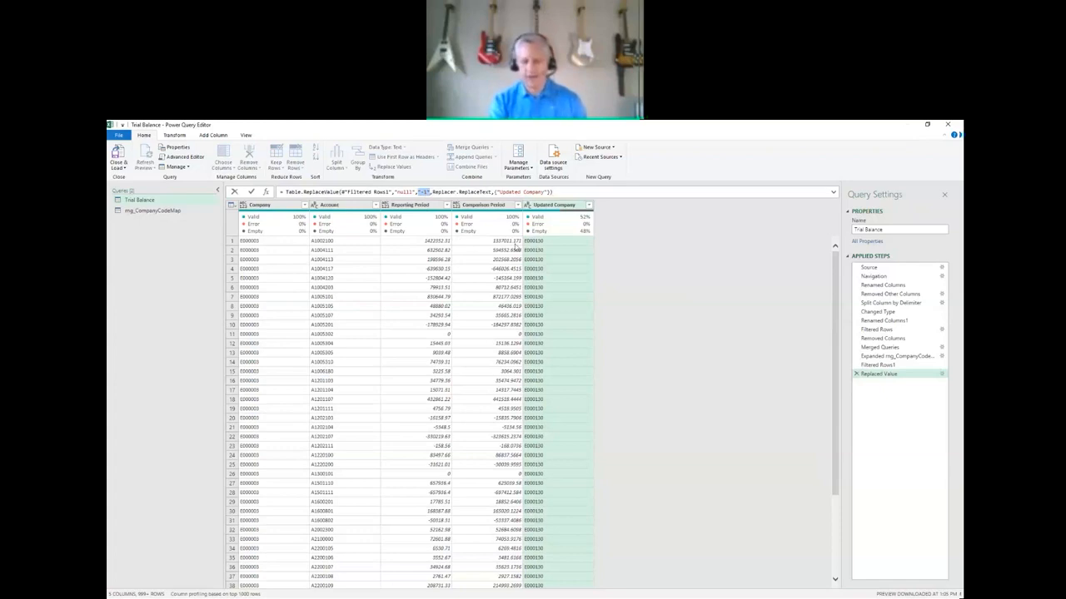
text(each)
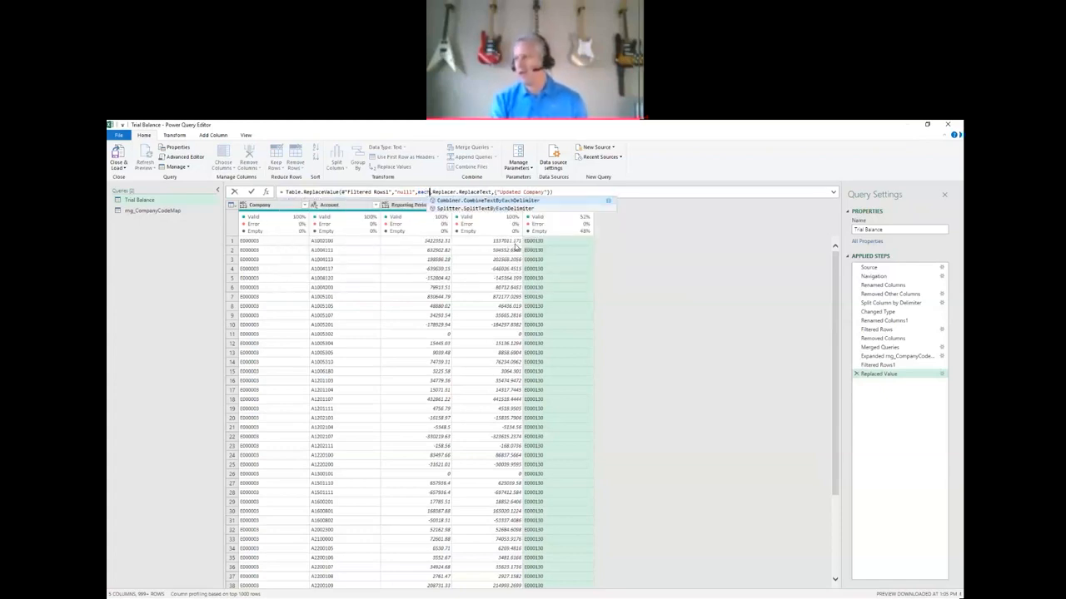
text([])
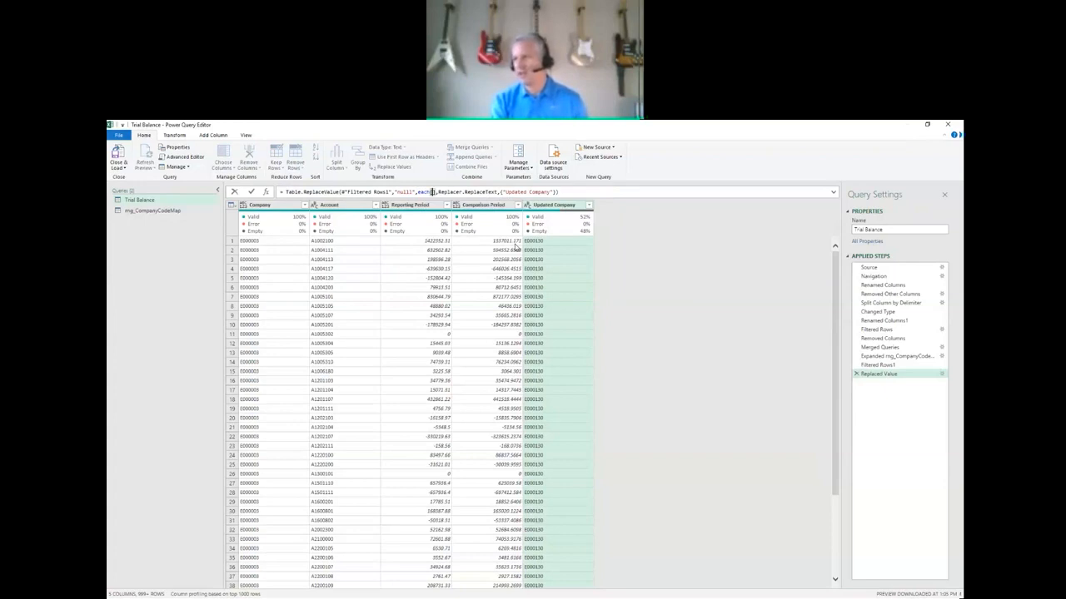
text(Company)
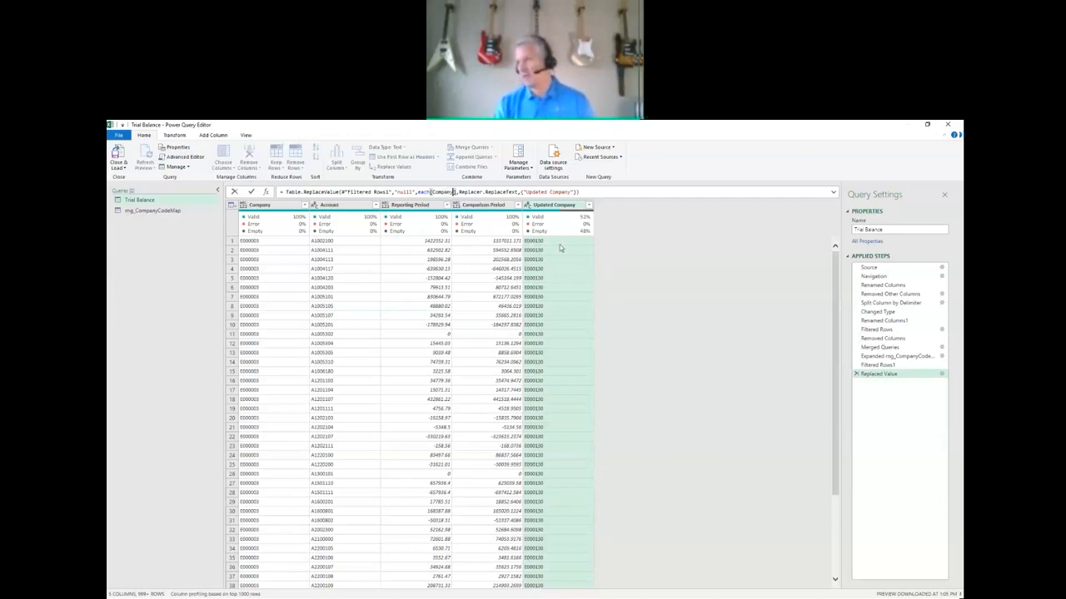
click(584, 192)
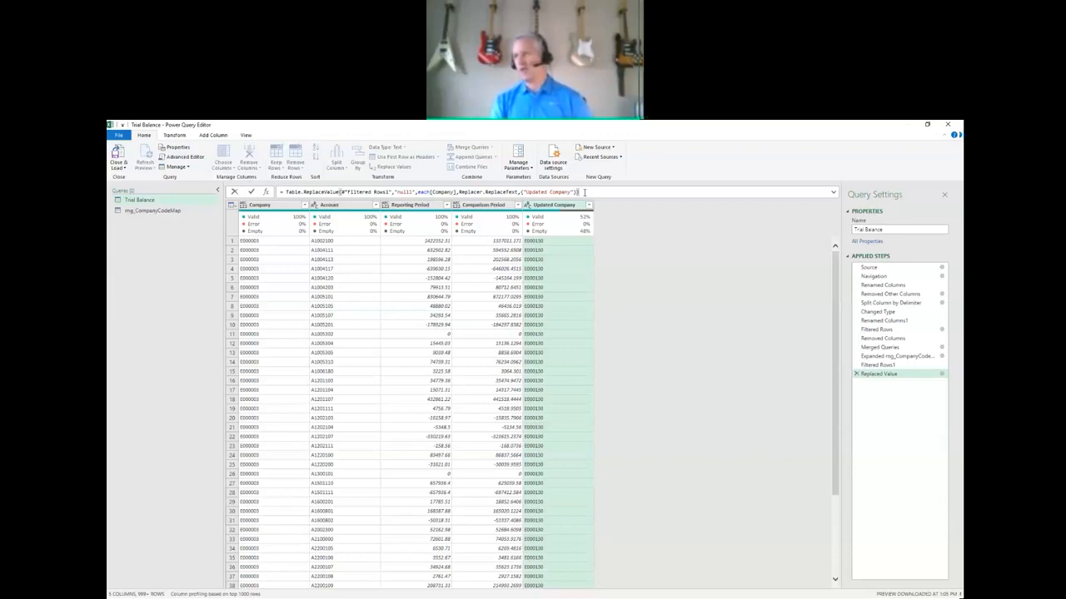
key(Return)
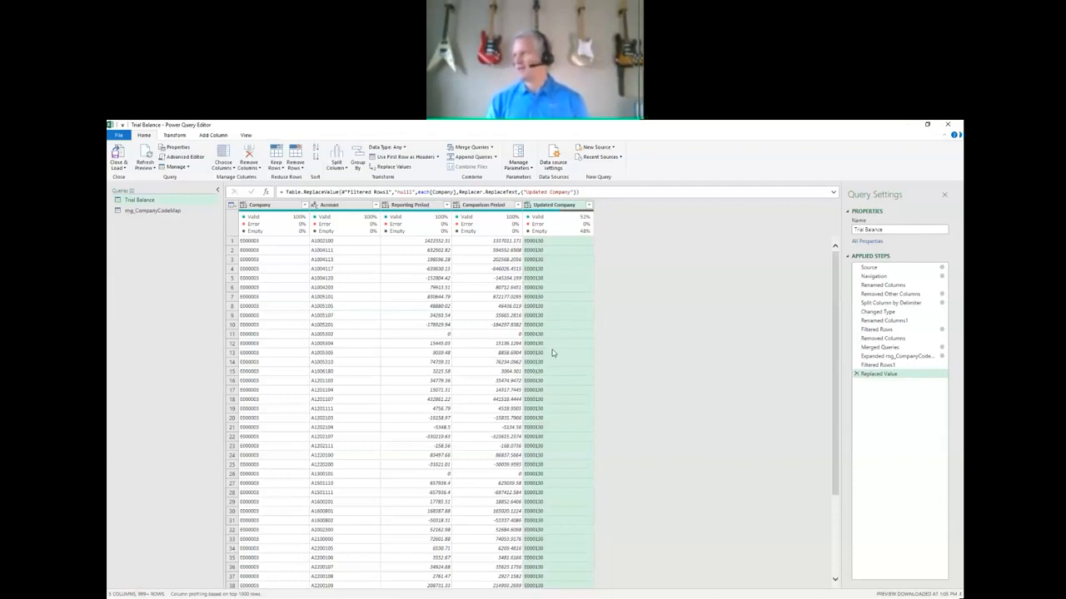
Check the distinct Updated Company values and correct the search value in the replacement formula to "null".
click(589, 205)
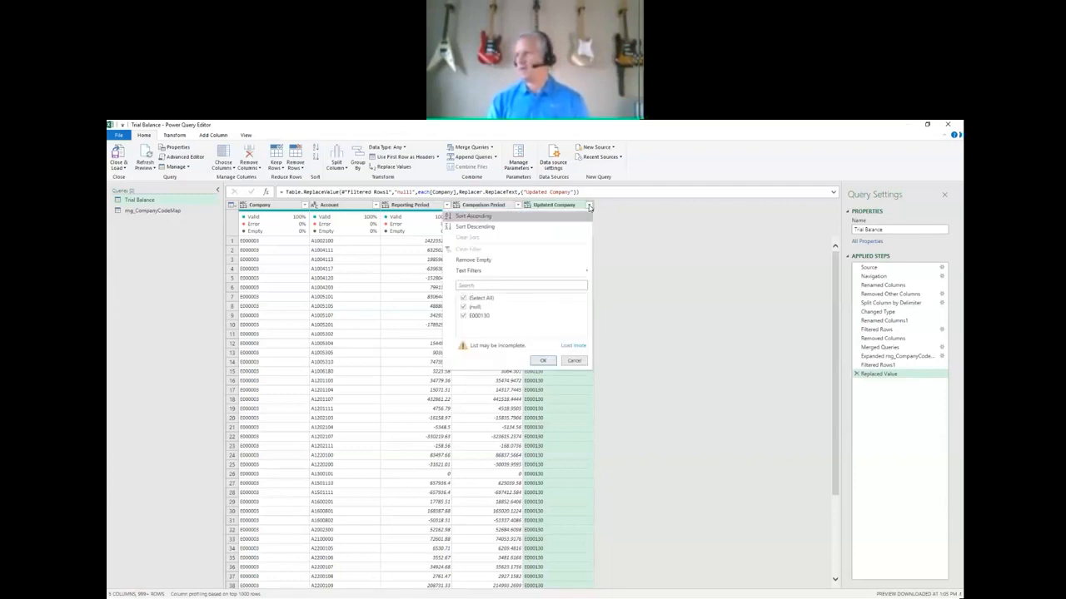
click(589, 206)
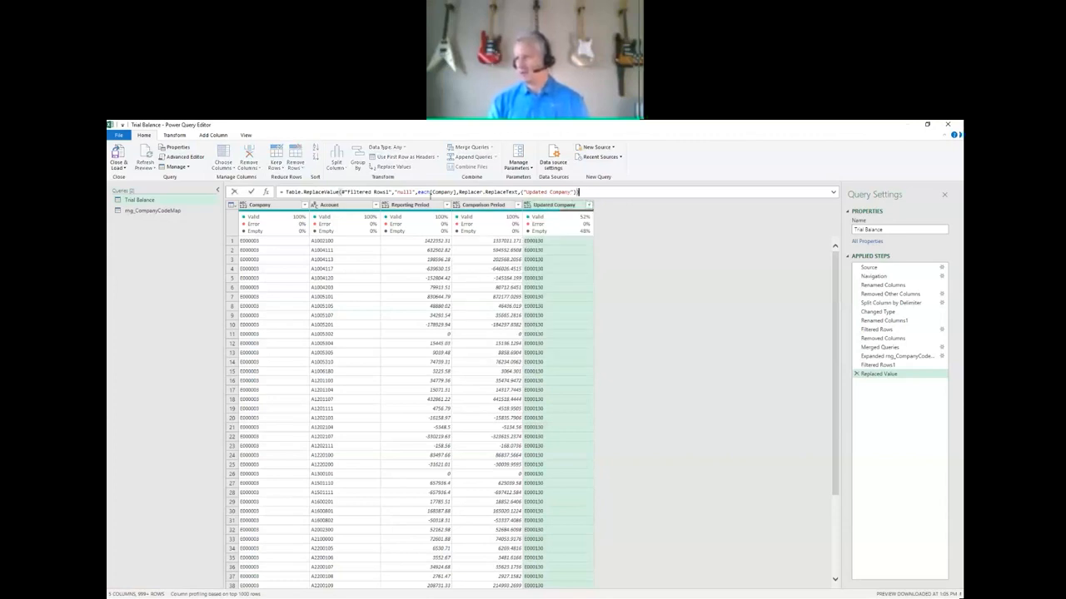
key(Return)
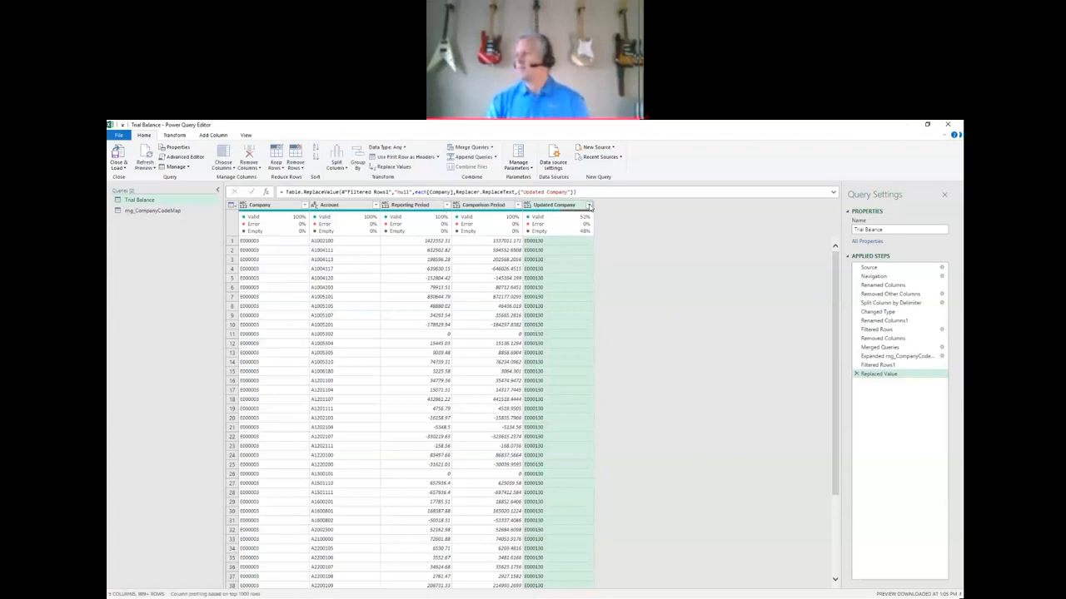
Check the distinct Updated Company values and delete the Replaced Value step from the Trial Balance query.
click(589, 205)
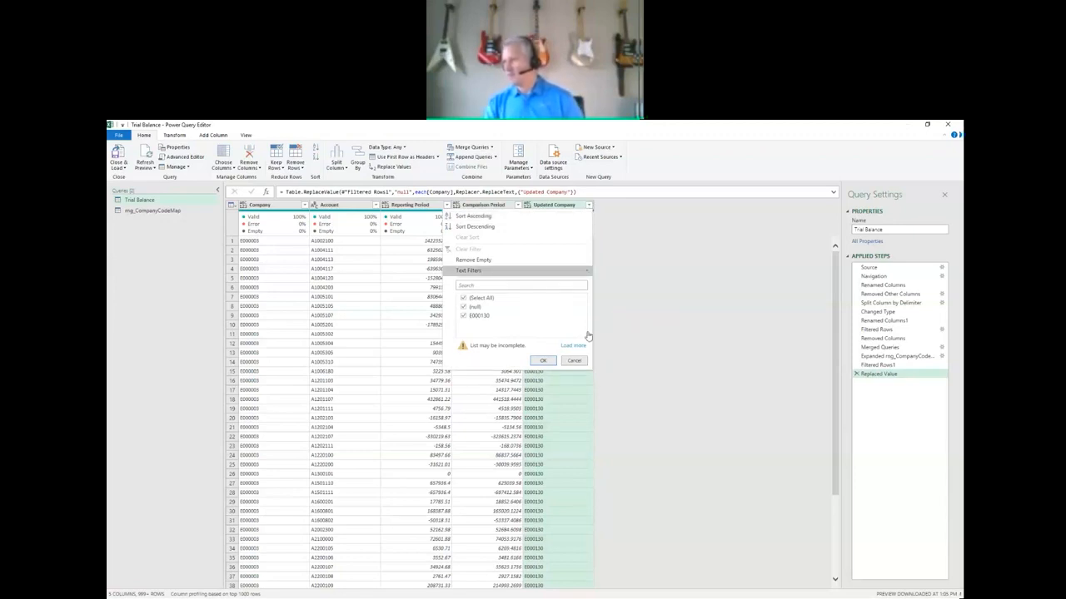
click(573, 363)
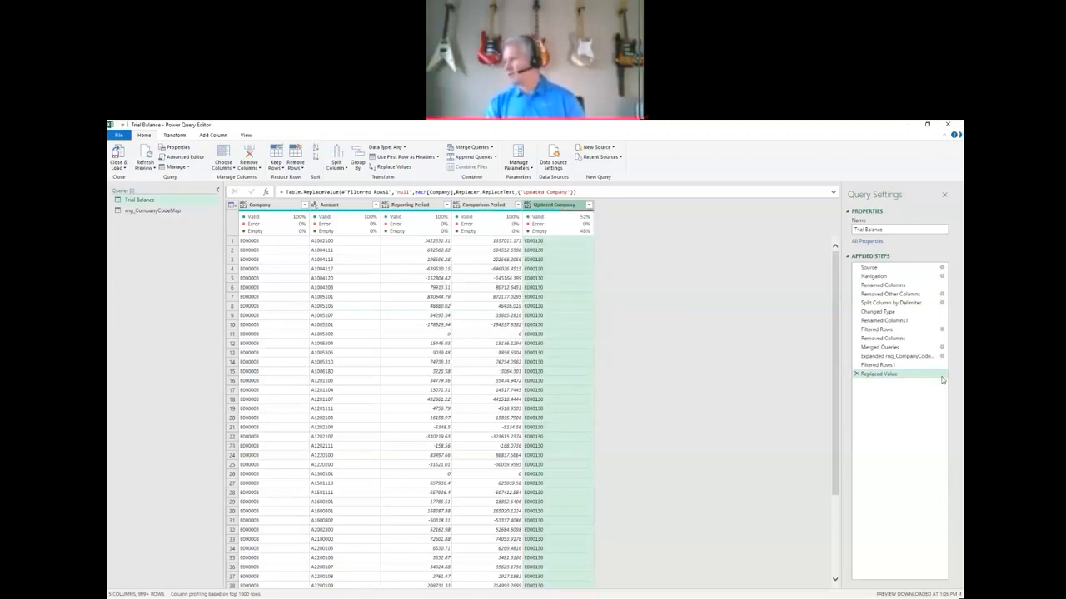
click(855, 375)
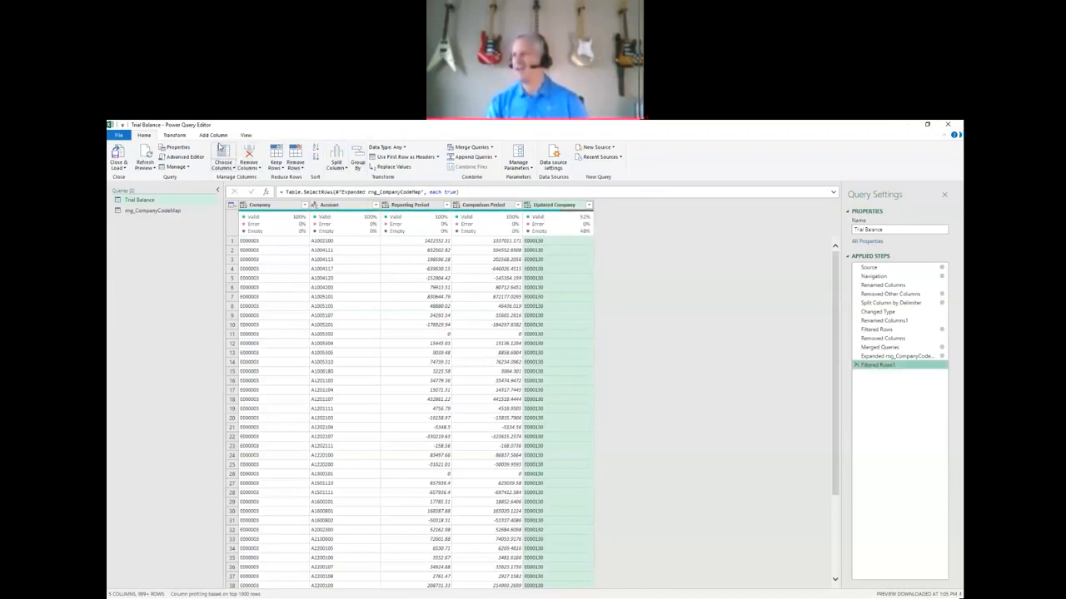
Replace null with -1 in the Updated Company column and check the column's distinct values.
click(388, 167)
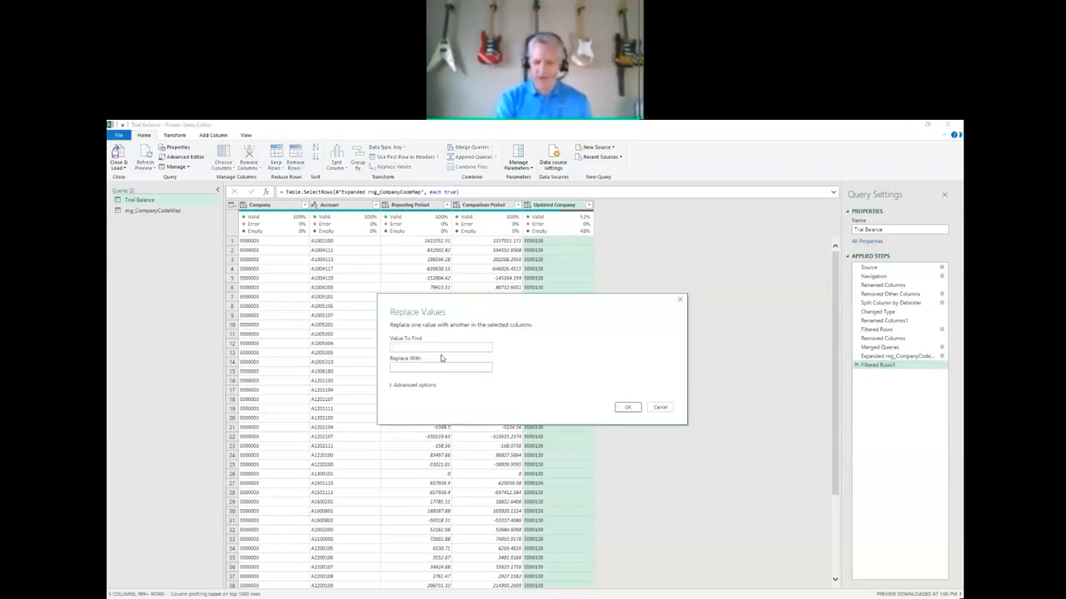
text(null)
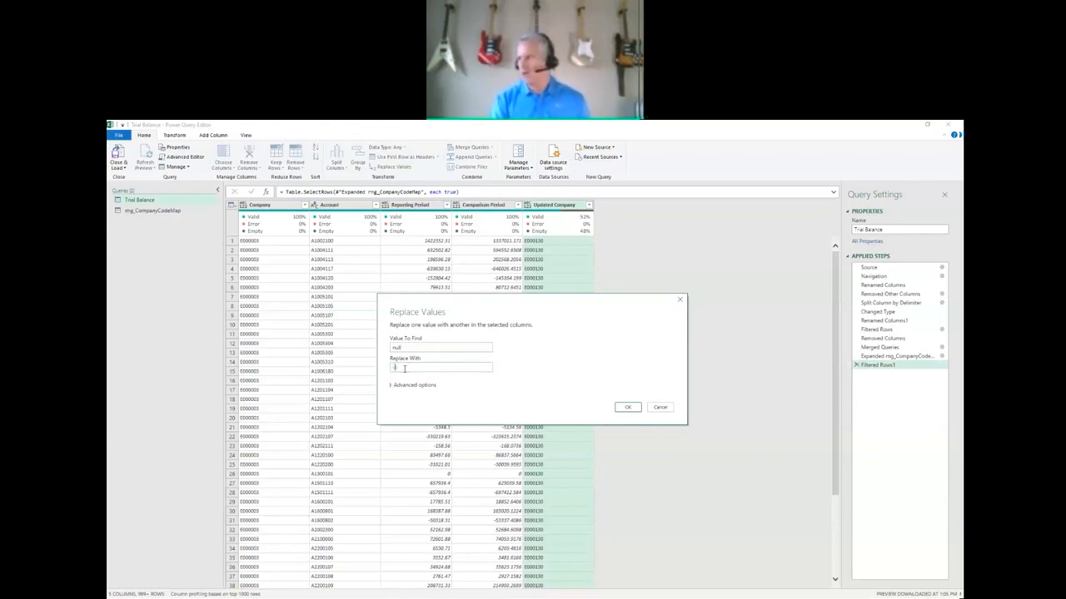
key(Return)
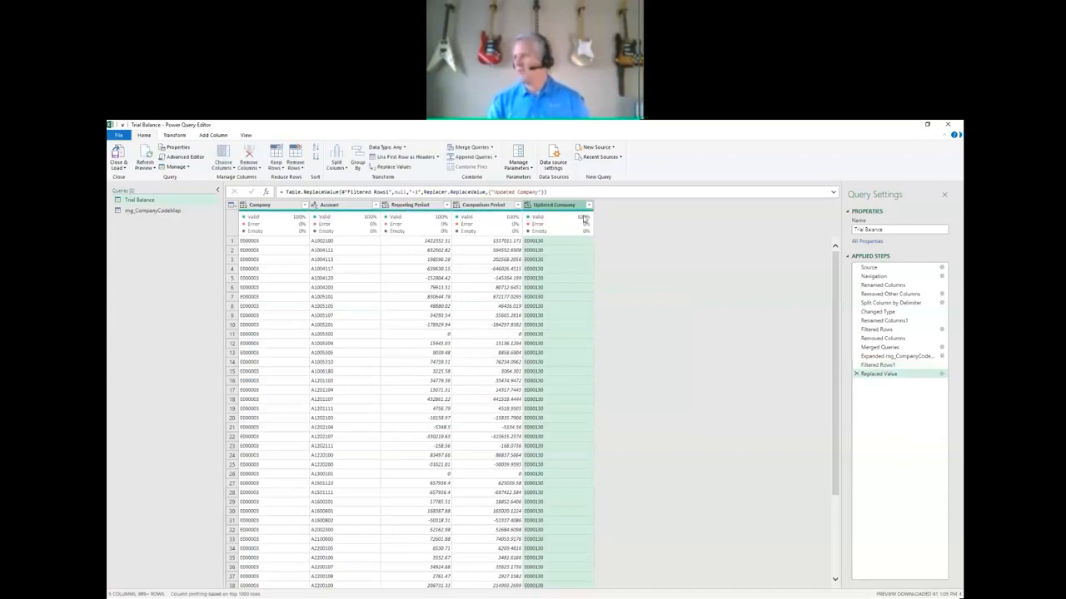
click(589, 205)
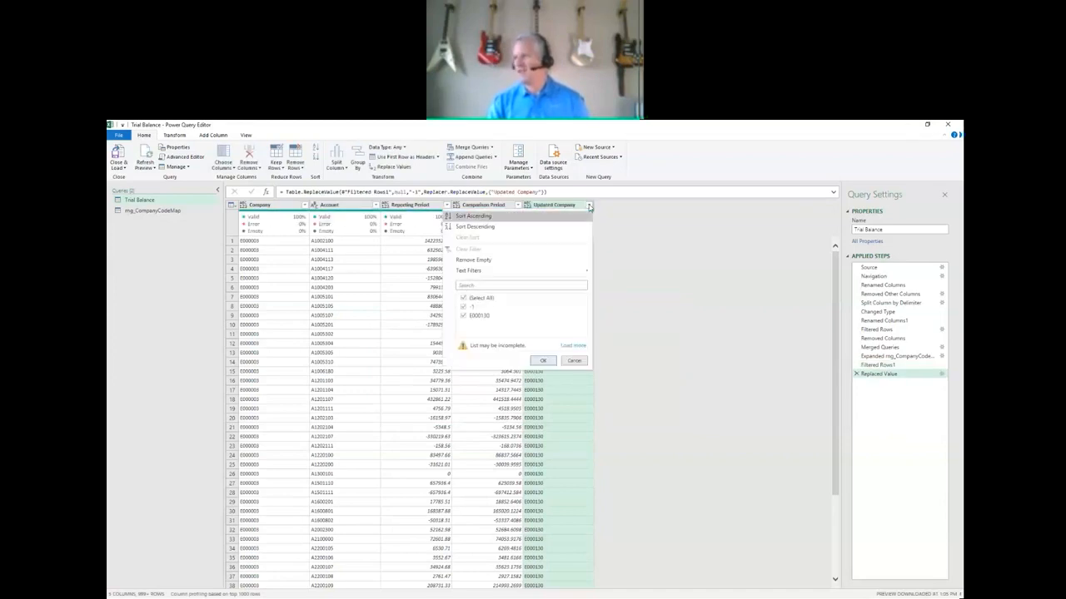
click(589, 206)
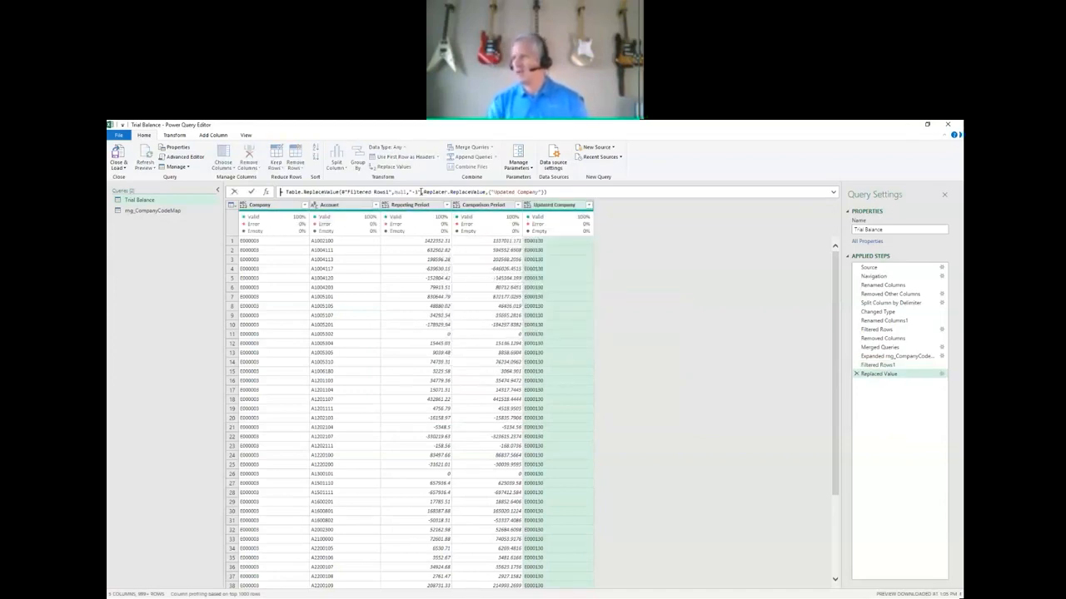
Change the replacement value in the formula to each[Company] and apply the Updated Company filter with all values selected.
key(shift+Left)
key(shift+Left)
key(shift+Left)
key(shift+Left)
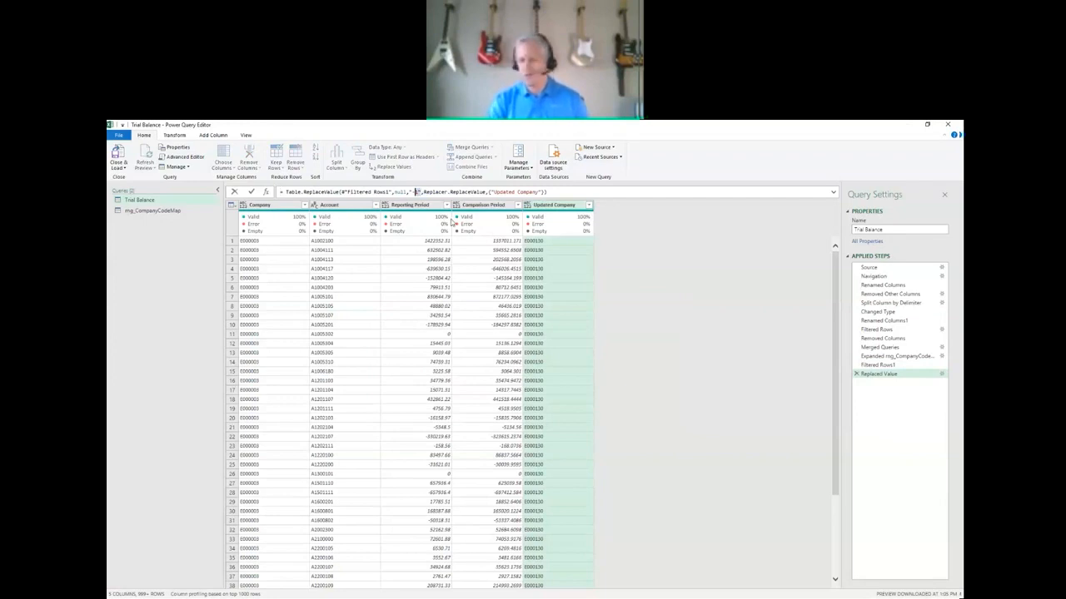
text(each)
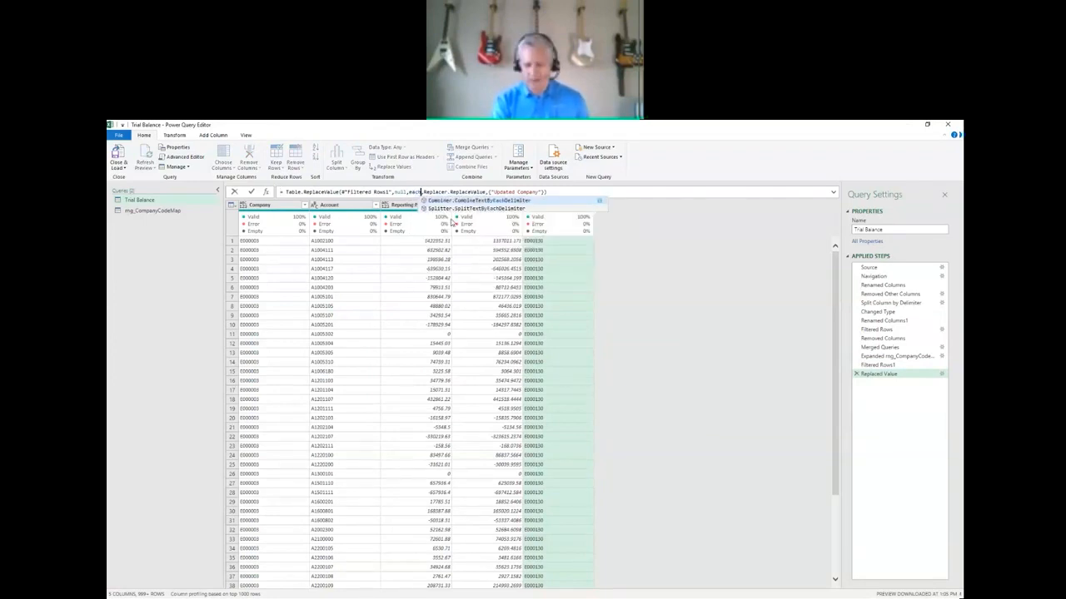
text([Compan)
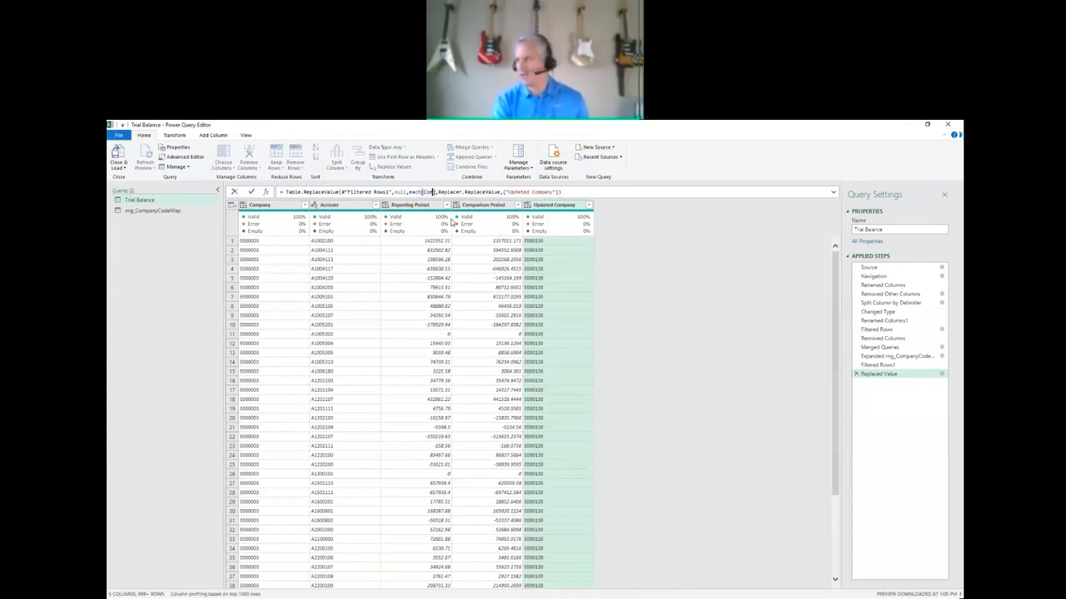
text(y)
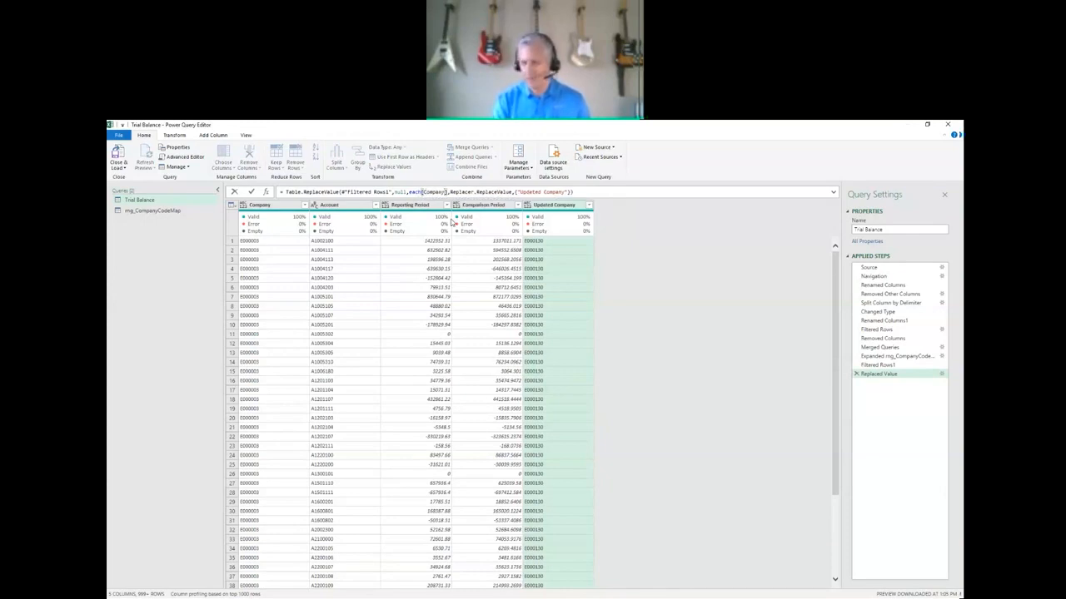
key(Return)
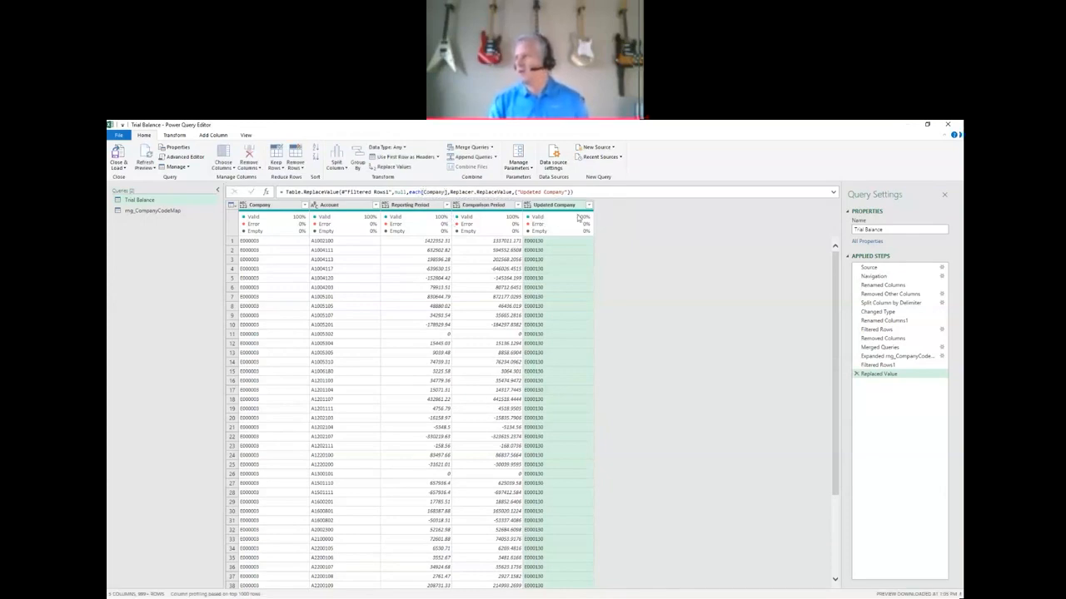
click(589, 205)
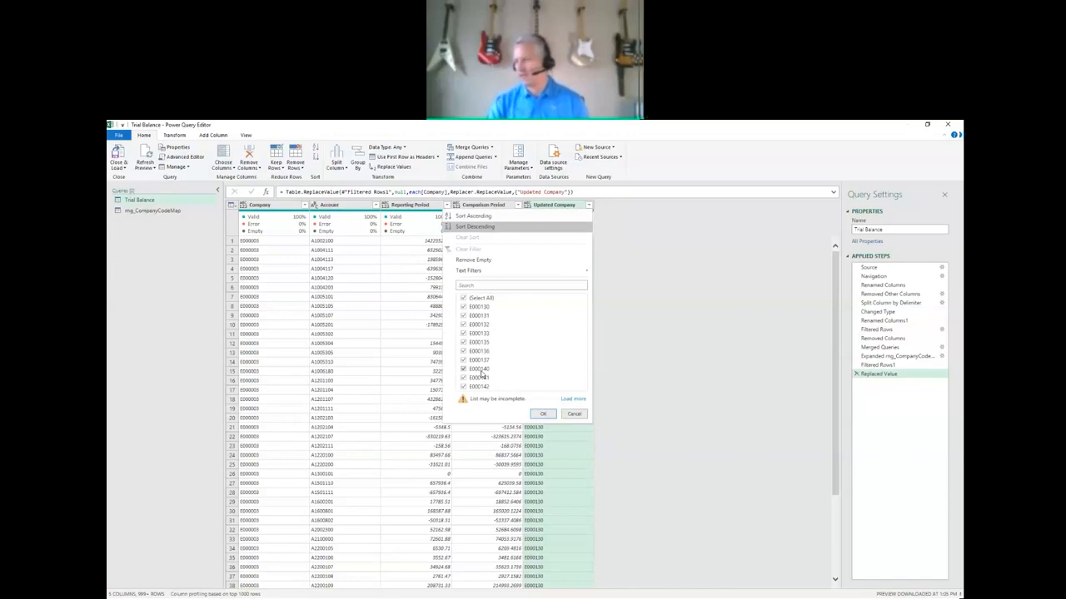
click(544, 415)
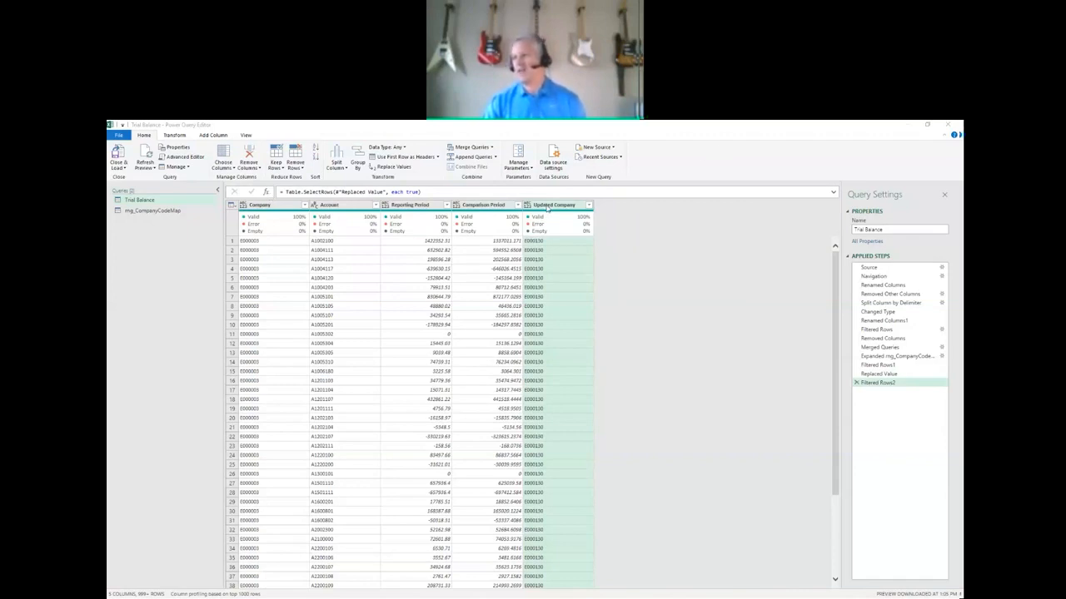
Keep only the Updated Company, Account, Reporting Period and Comparison Period columns, removing all other columns.
ctrl+click(351, 208)
ctrl+click(407, 208)
ctrl+click(475, 208)
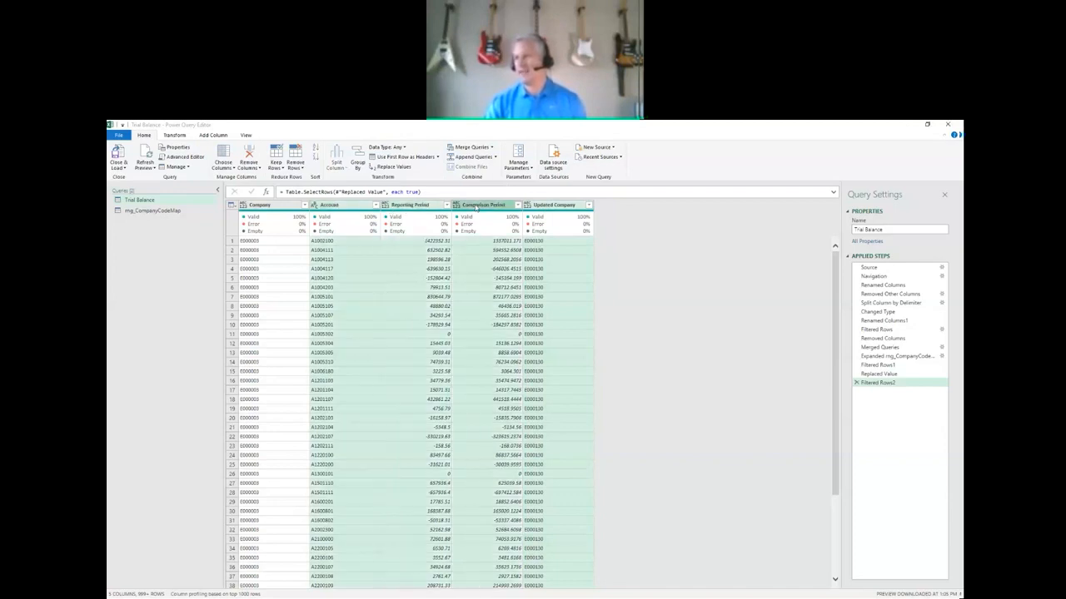
click(231, 172)
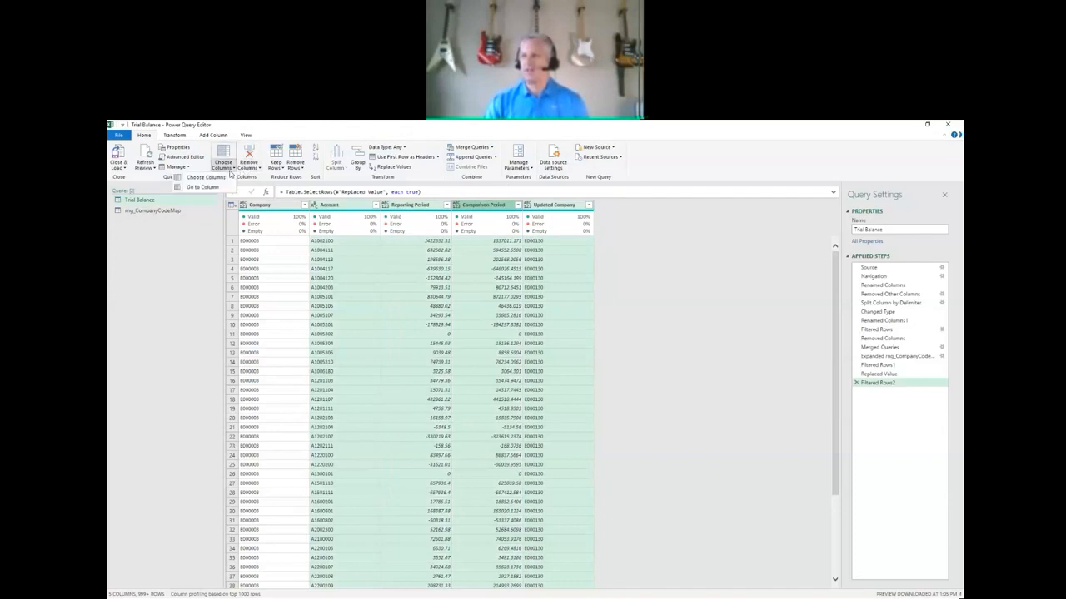
click(273, 126)
click(256, 169)
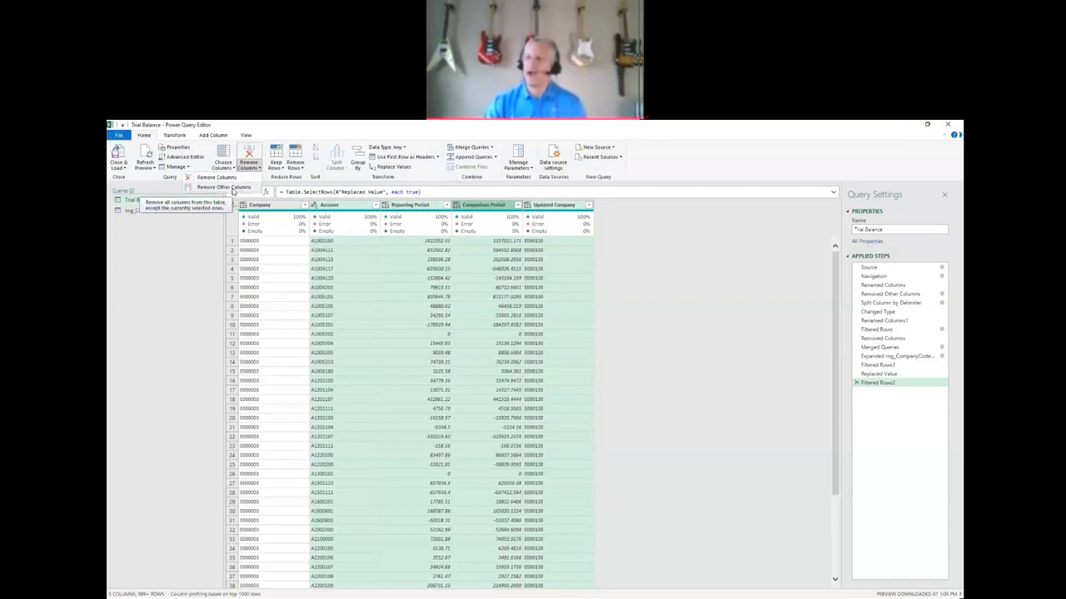
click(232, 188)
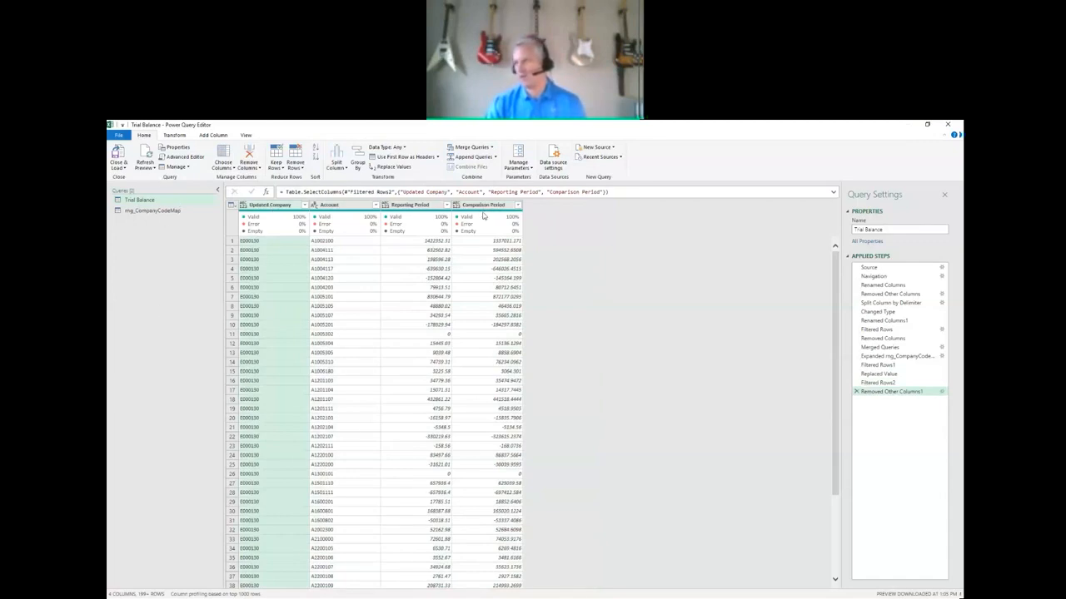
Import the Accounts sheet from the Excel workbook Account Map.xlsx as a new query.
mouse_move(412, 217)
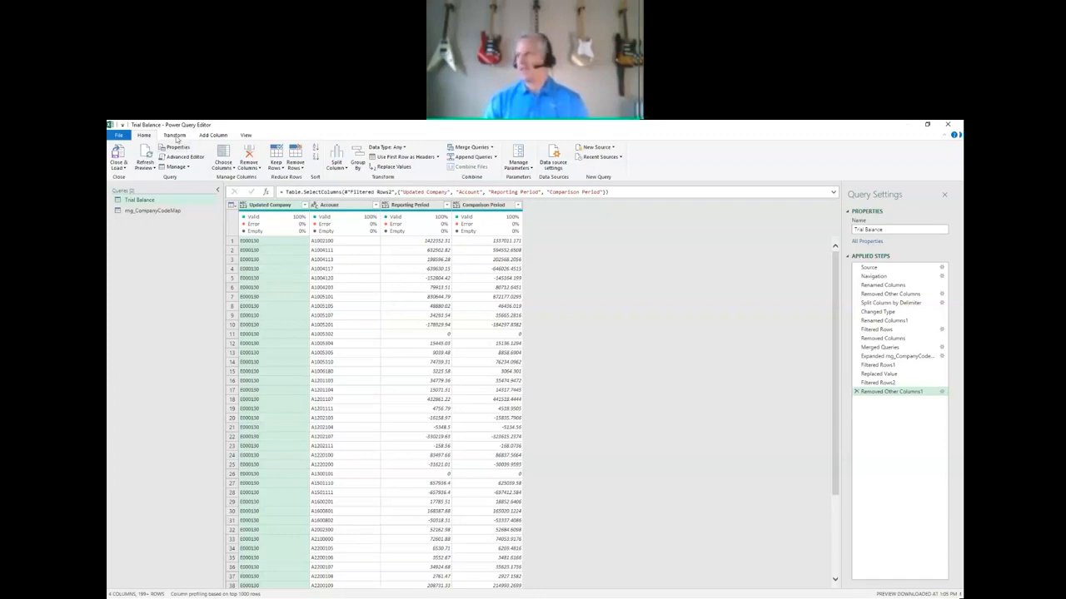
click(613, 148)
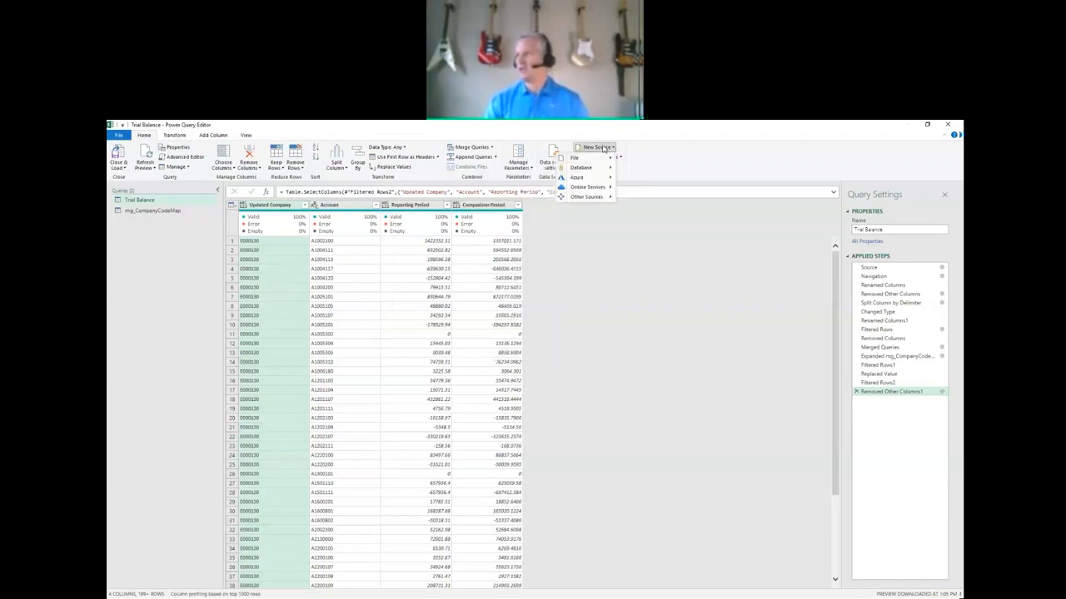
mouse_move(582, 157)
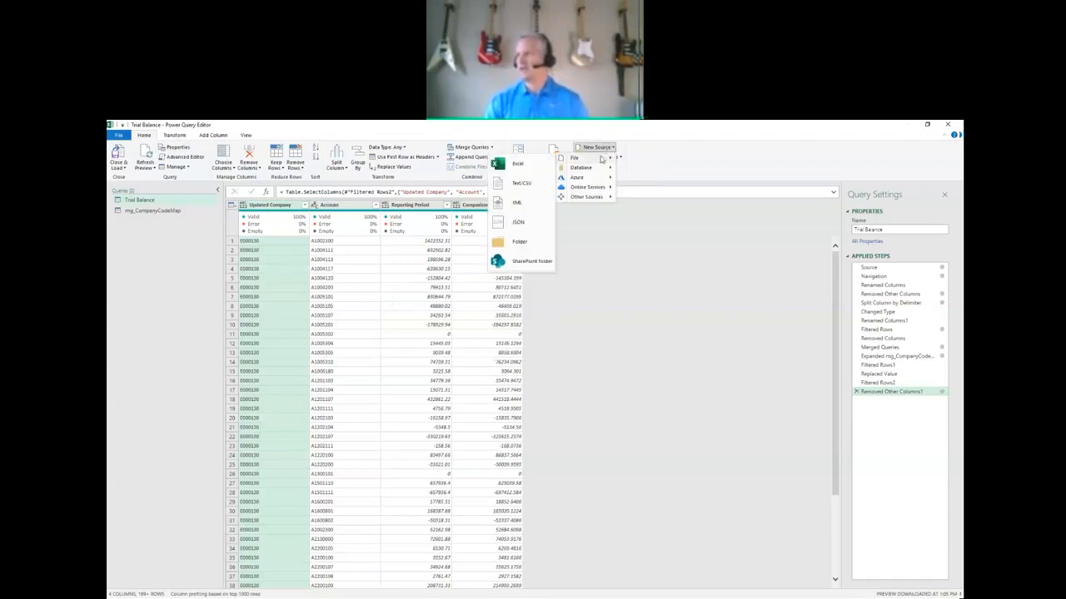
click(534, 163)
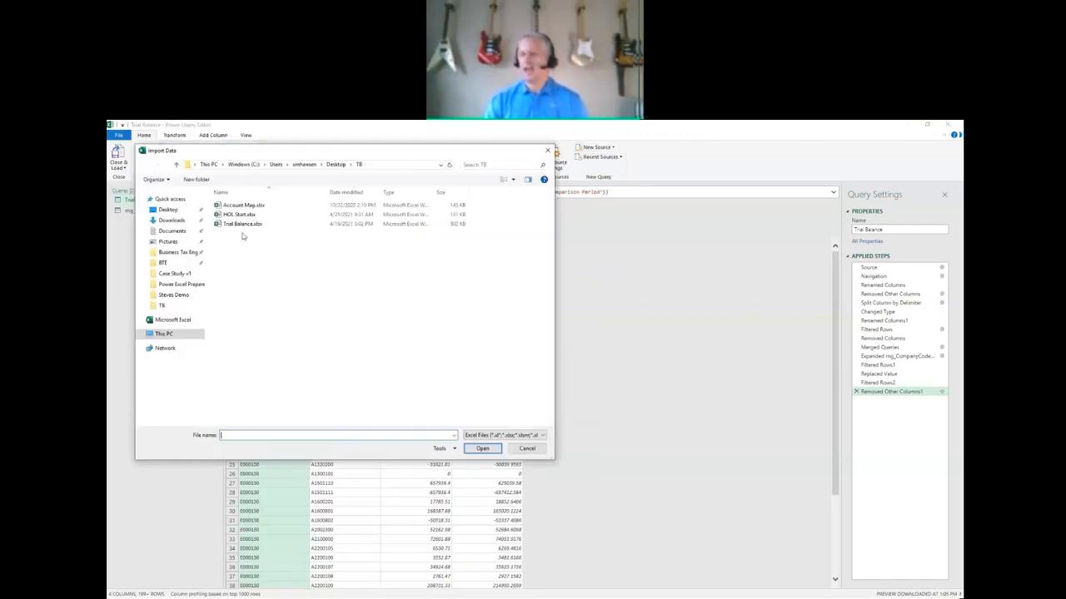
click(242, 205)
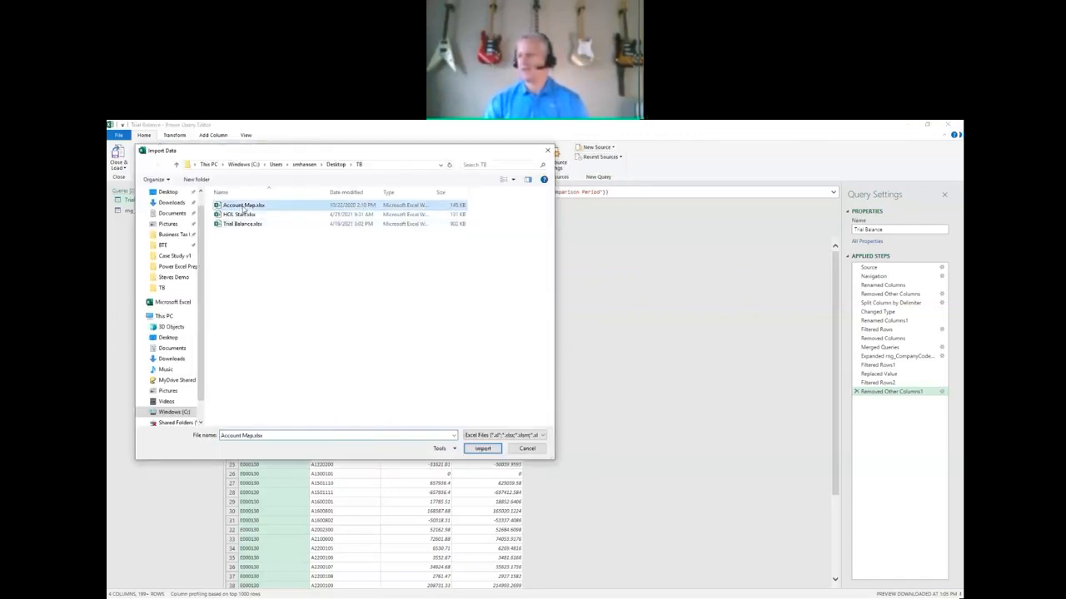
click(481, 449)
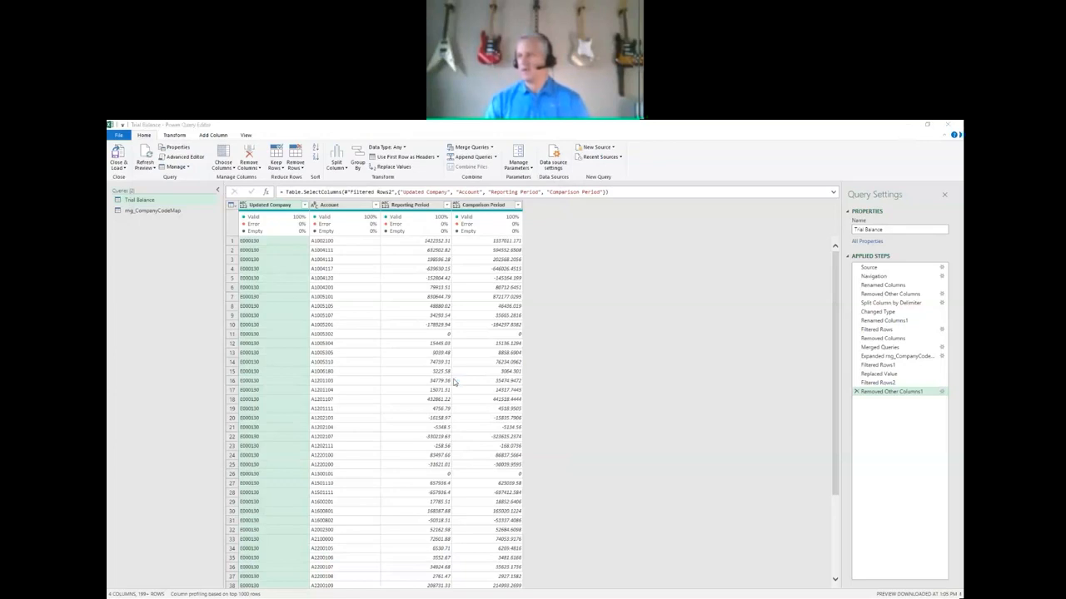
click(388, 290)
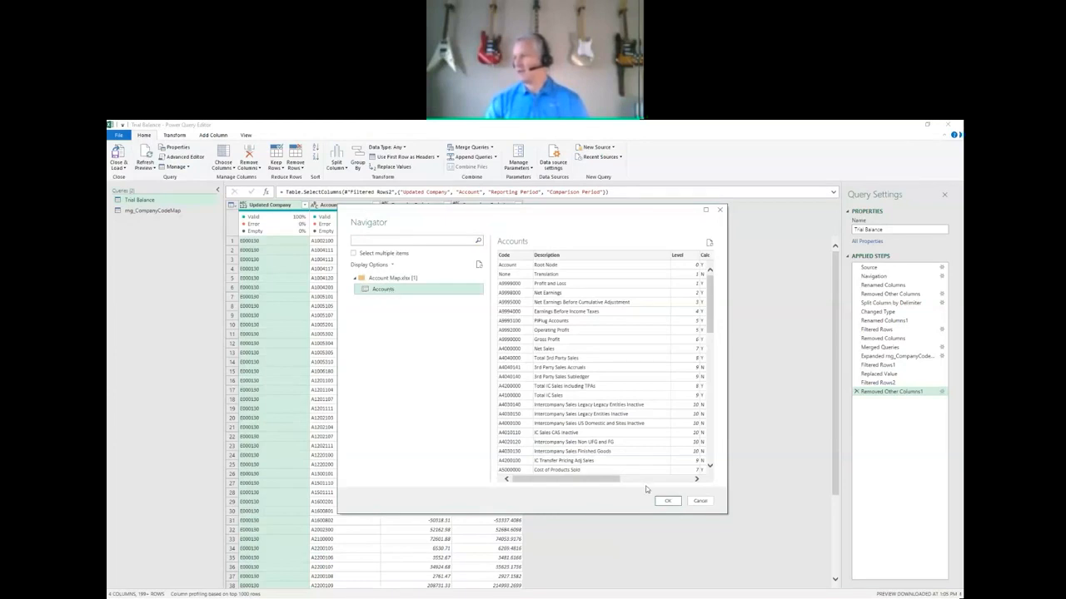
click(668, 501)
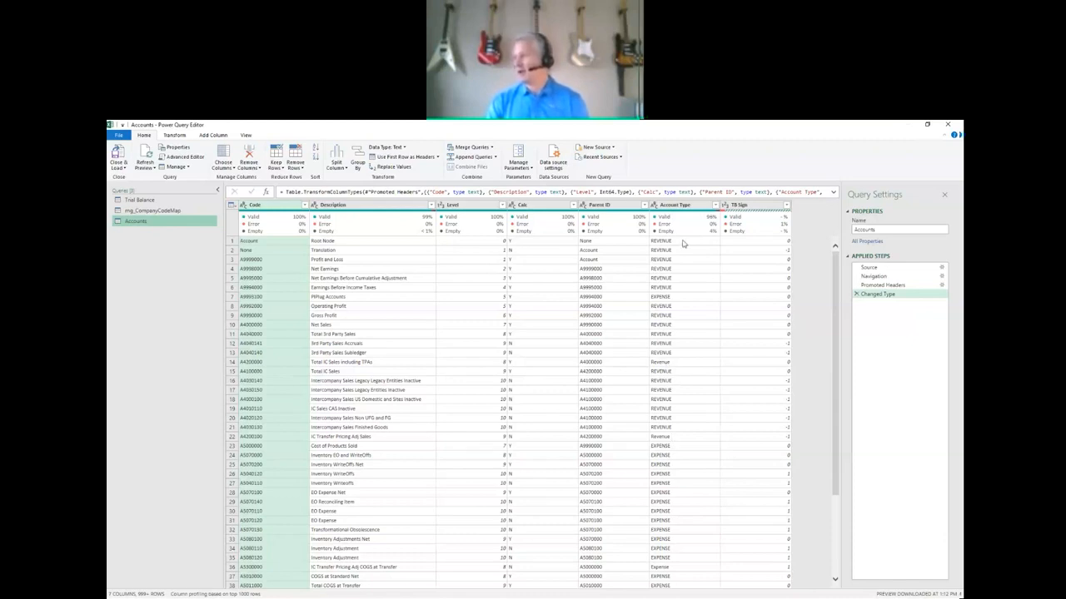
Convert the text in the Account Type column of the Accounts query to uppercase.
click(687, 208)
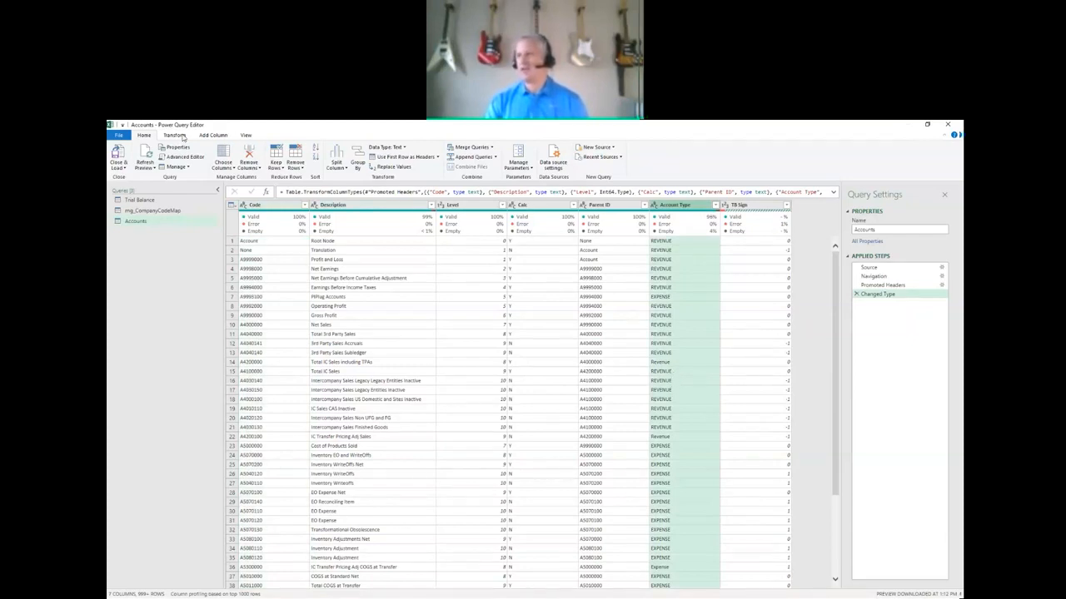
click(174, 136)
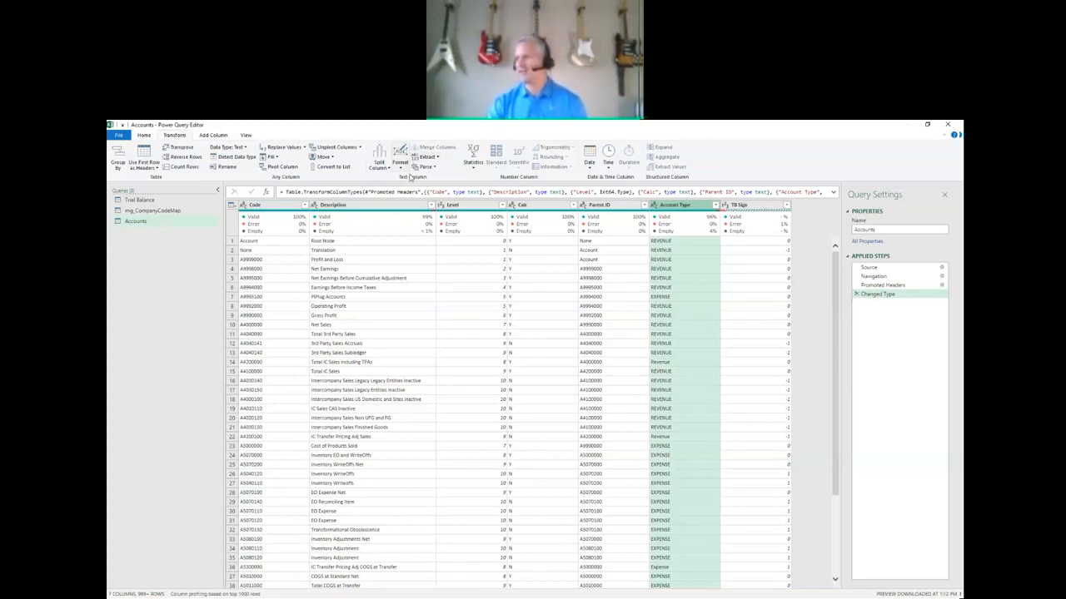
click(400, 169)
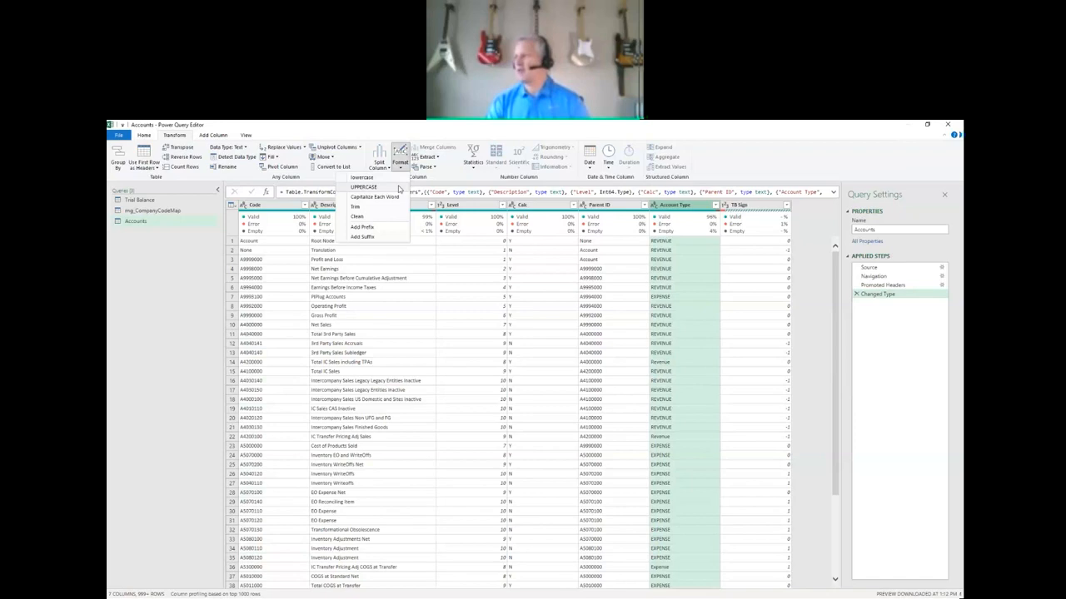
click(398, 187)
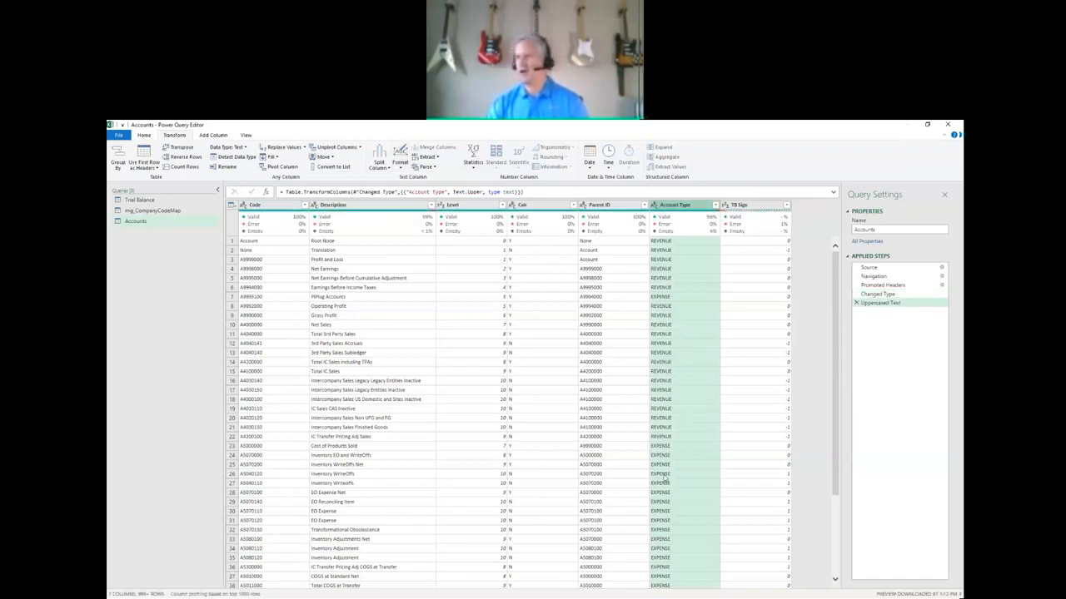
Set the data type of the Accounts query's Code column to Text and select its first value.
click(263, 208)
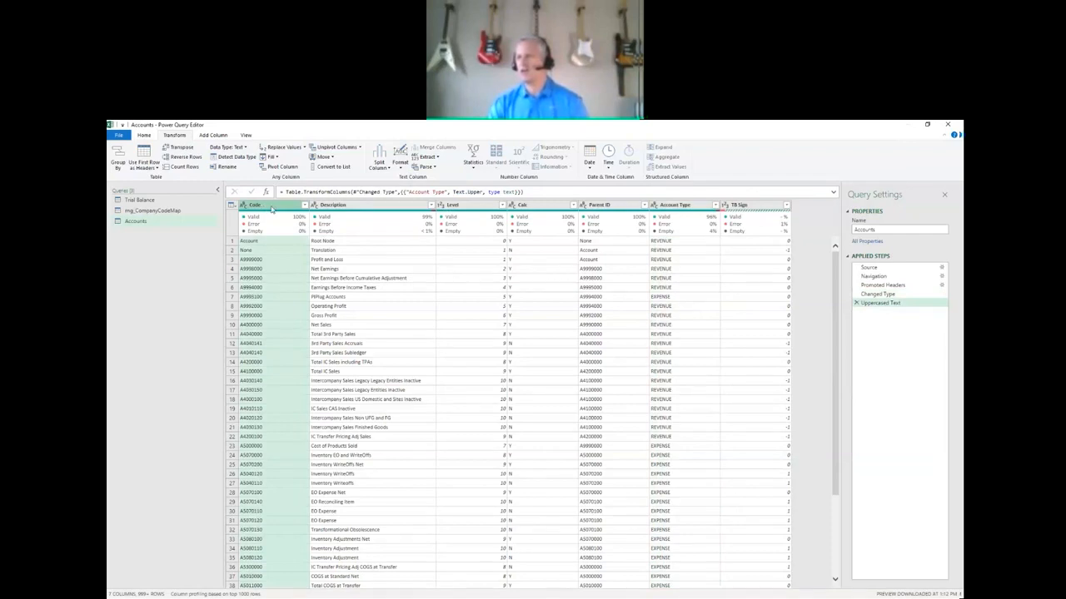
click(228, 148)
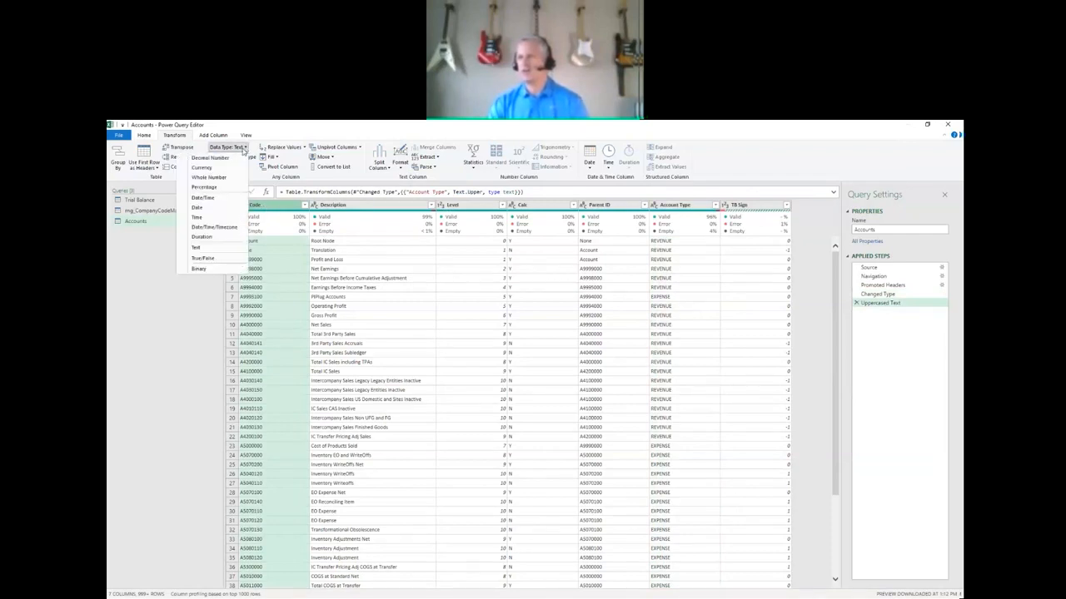
click(229, 251)
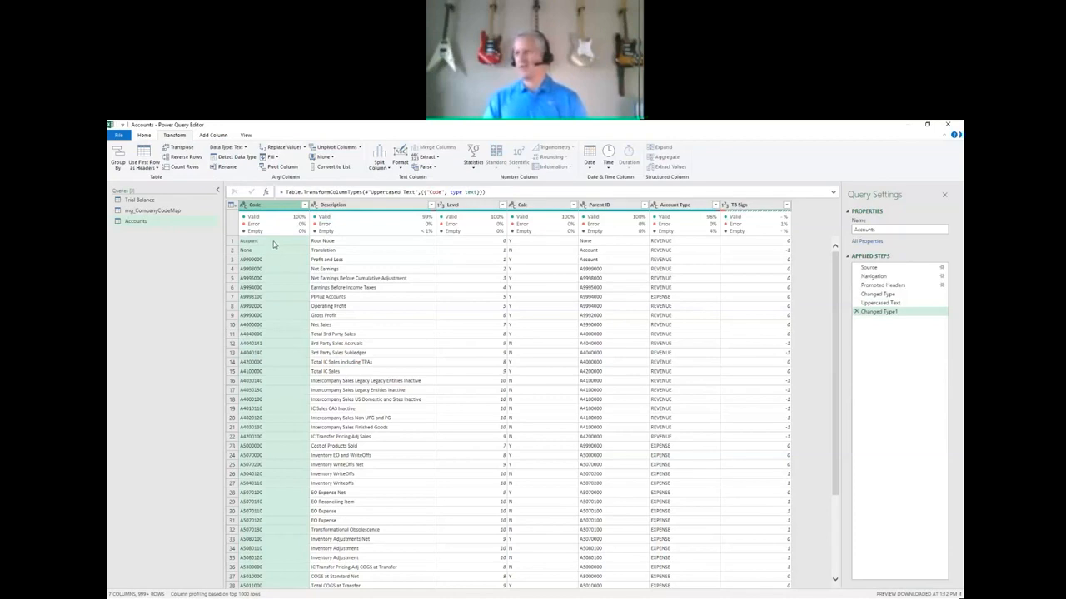
click(281, 242)
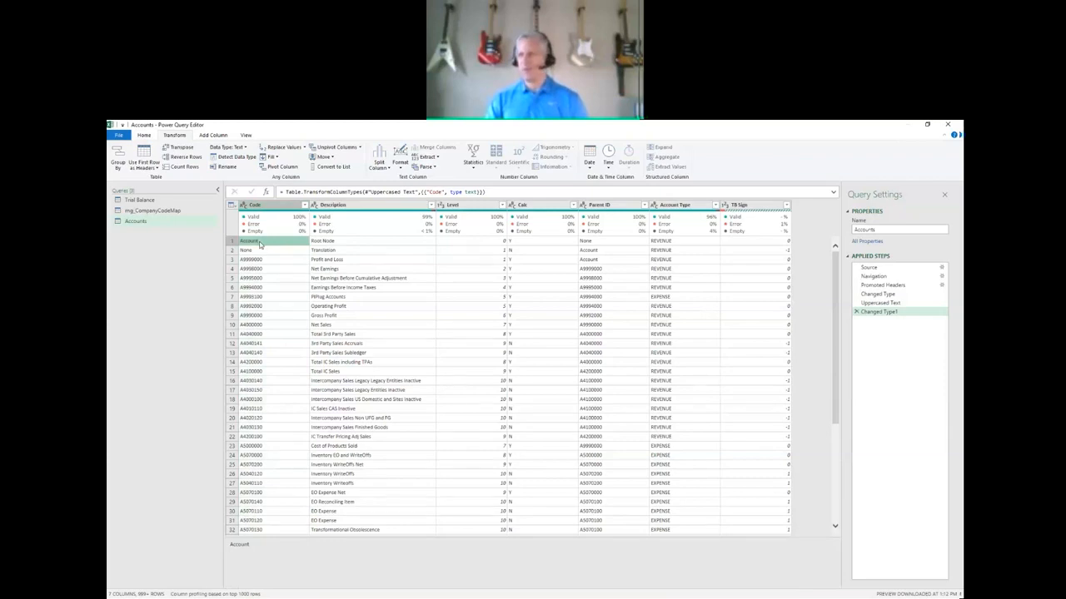
Filter the Accounts query's Code column to exclude the rows equal to Account and None.
right_click(261, 244)
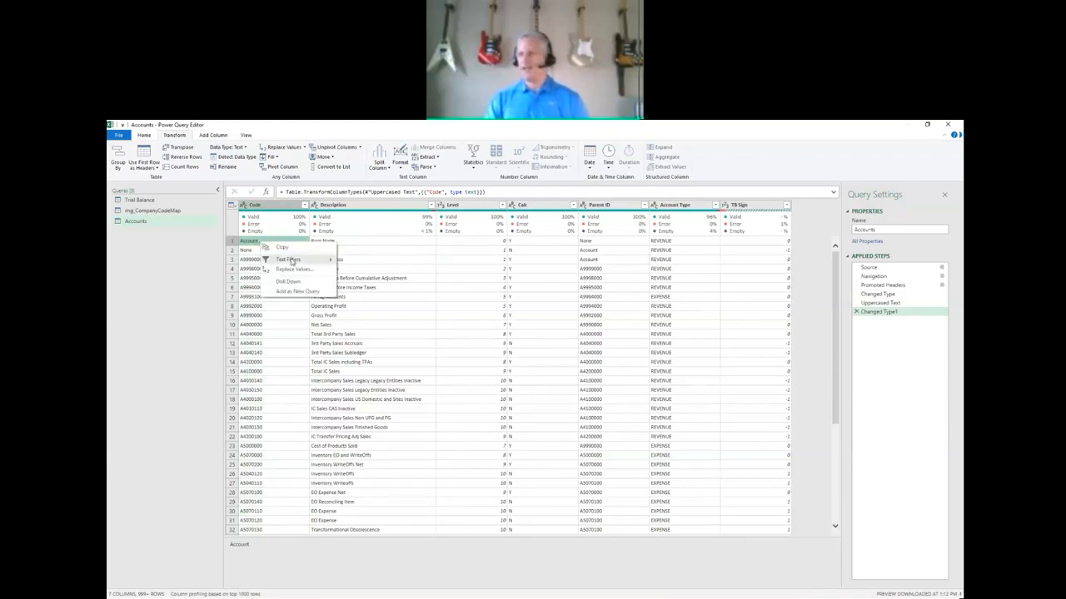
mouse_move(291, 260)
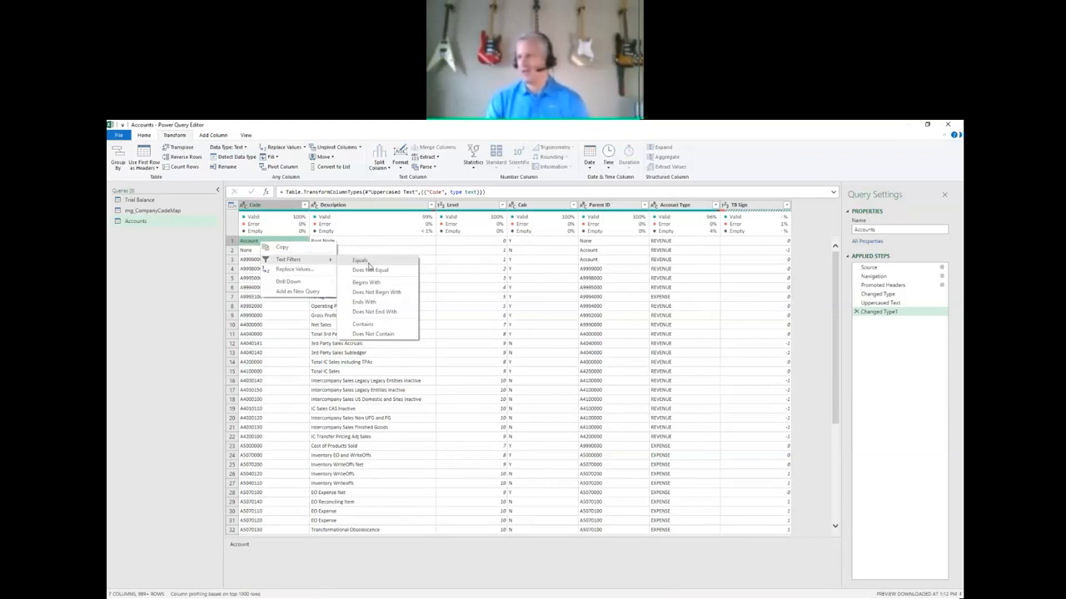
click(372, 271)
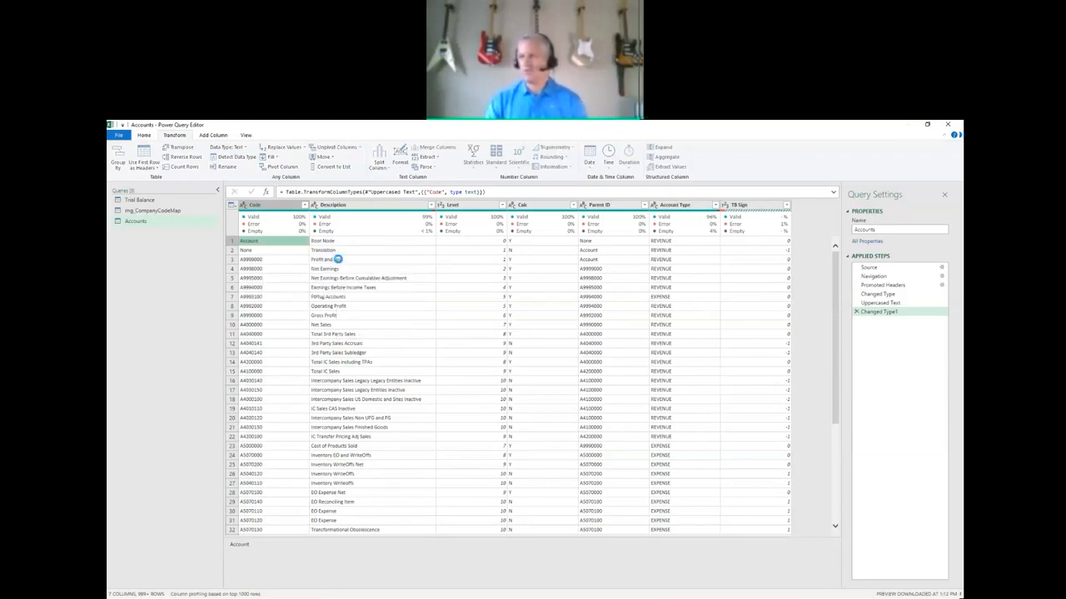
right_click(271, 245)
mouse_move(308, 261)
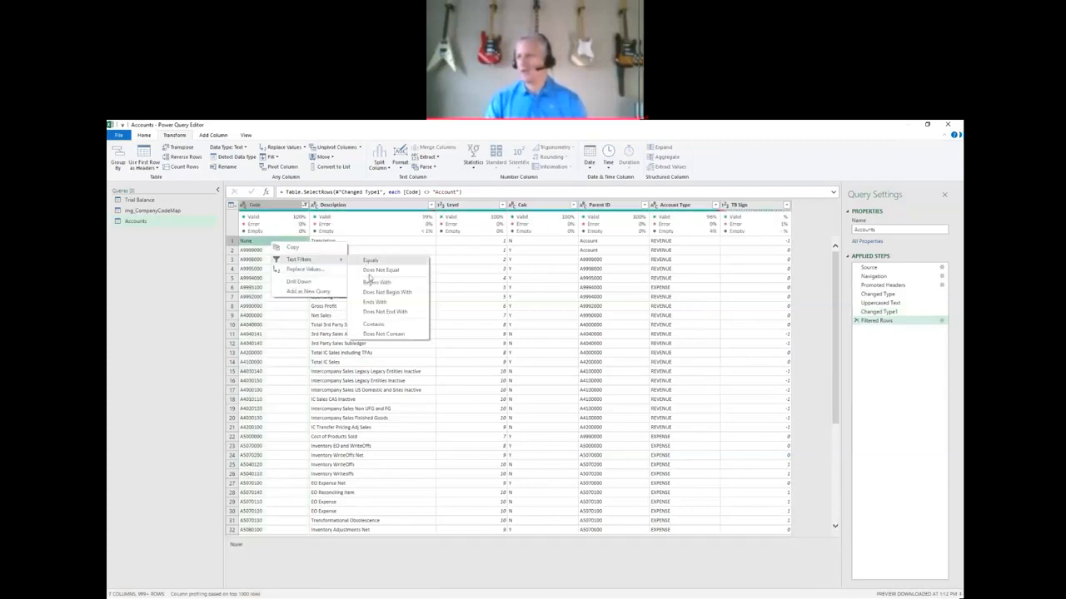
click(372, 270)
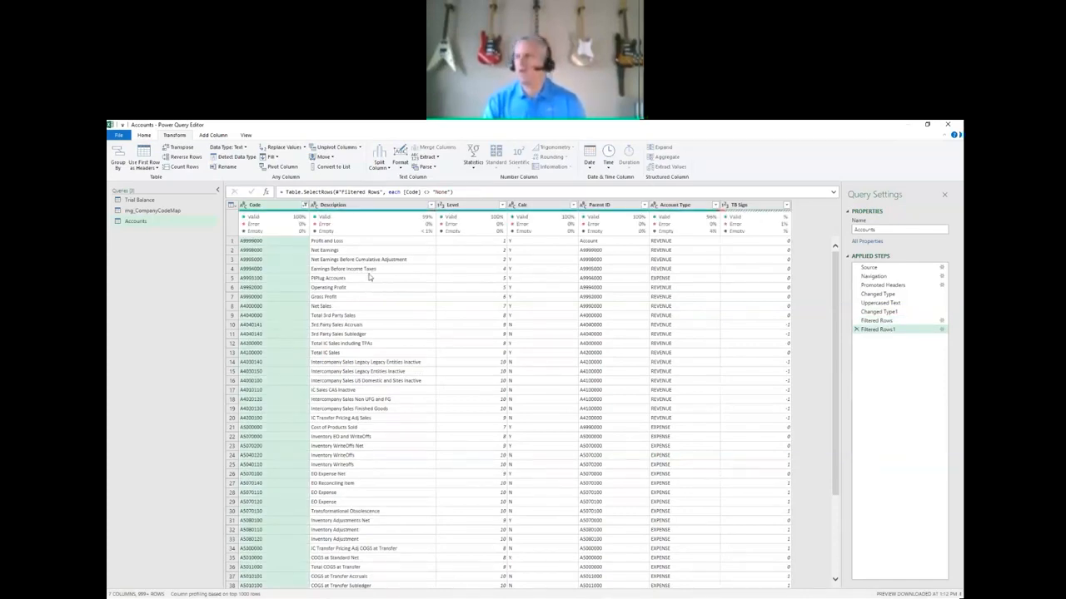
Remove all spaces from the Account column of the Trial Balance query by replacing them with nothing.
click(141, 201)
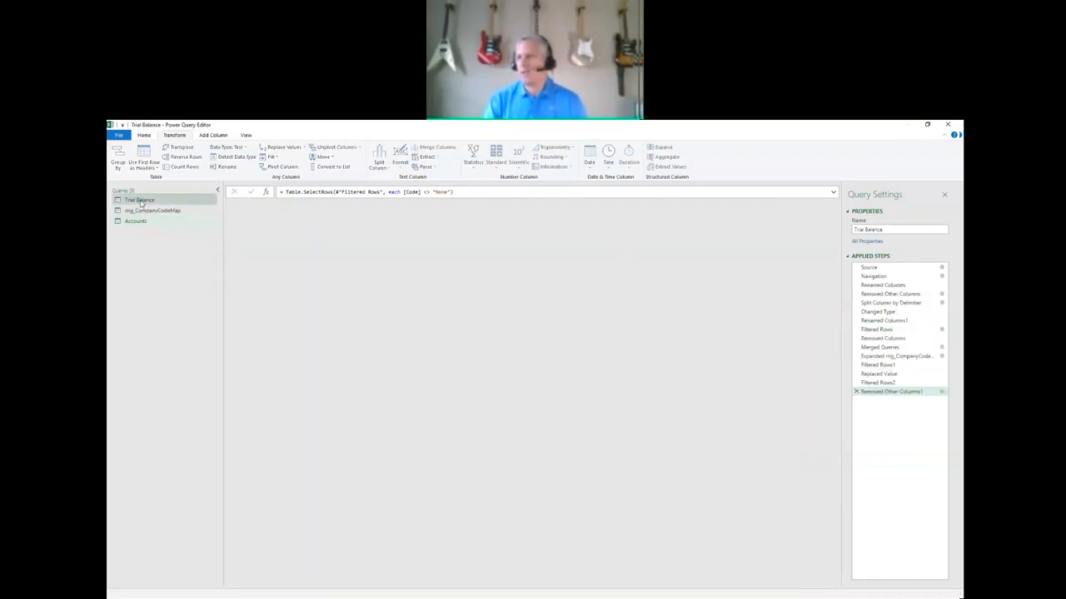
click(350, 206)
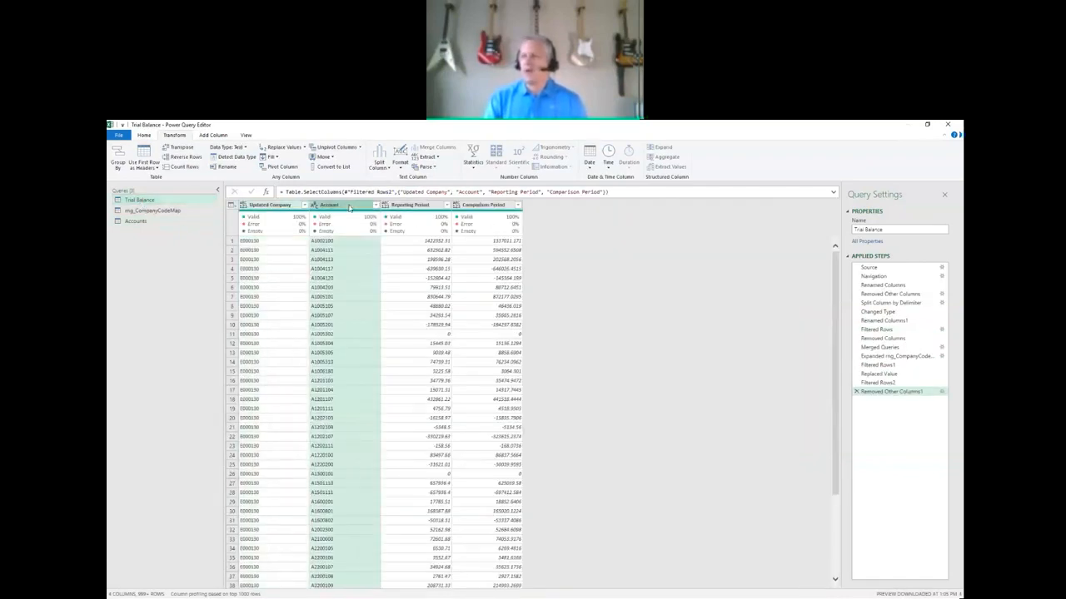
click(287, 149)
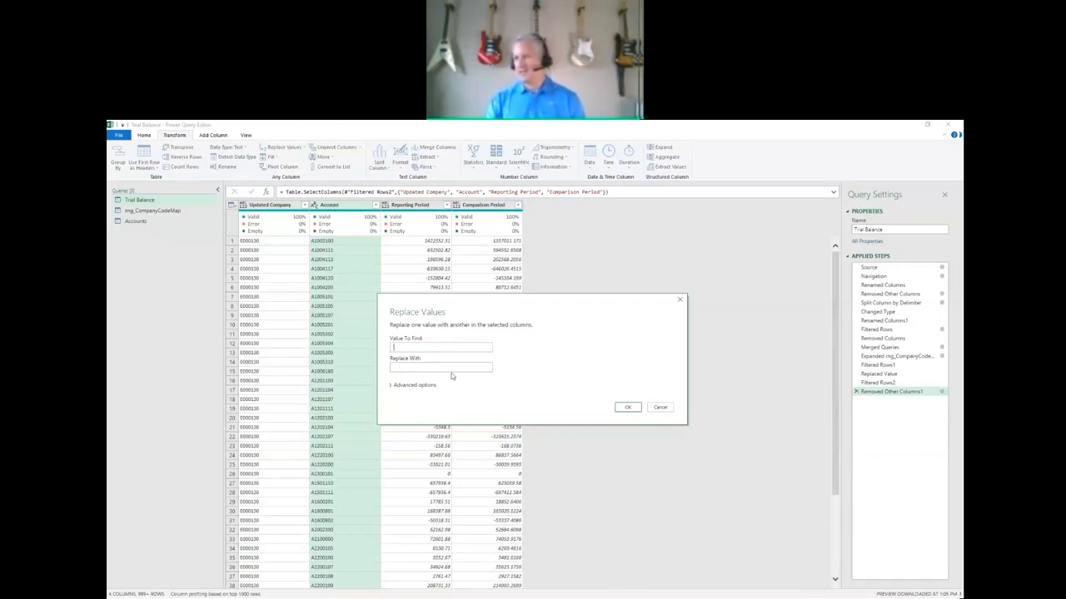
click(628, 407)
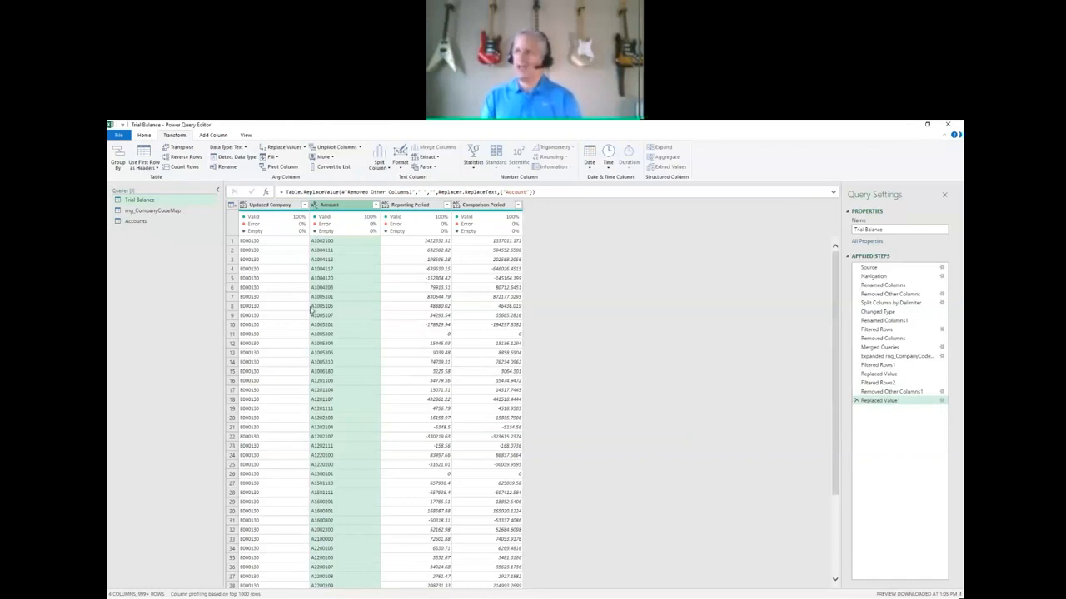
Merge the Trial Balance query with the Accounts query using a left outer join, matching Account to Code.
click(133, 221)
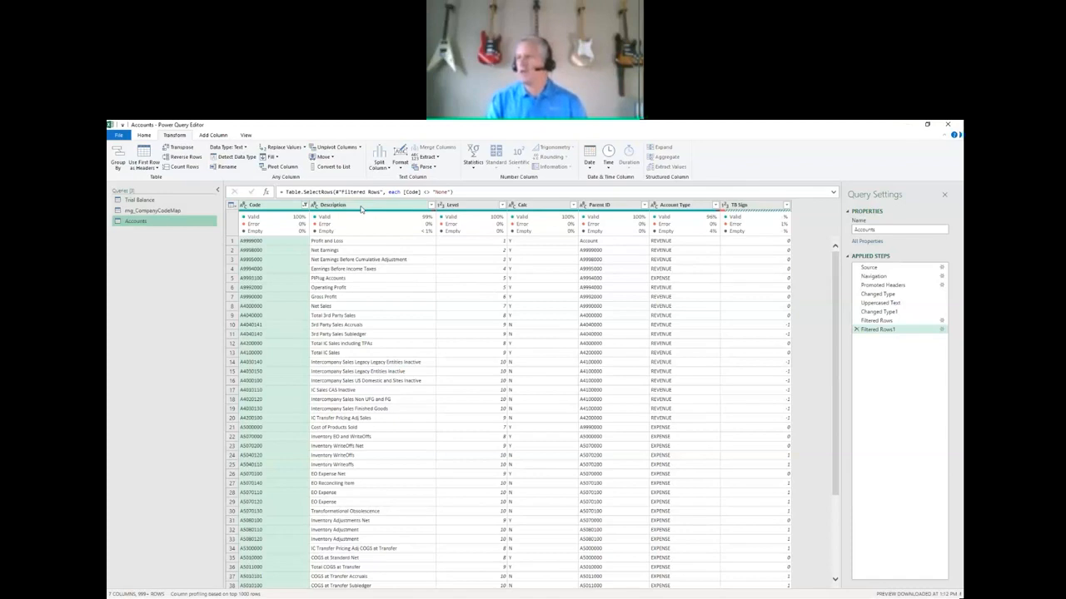
click(155, 203)
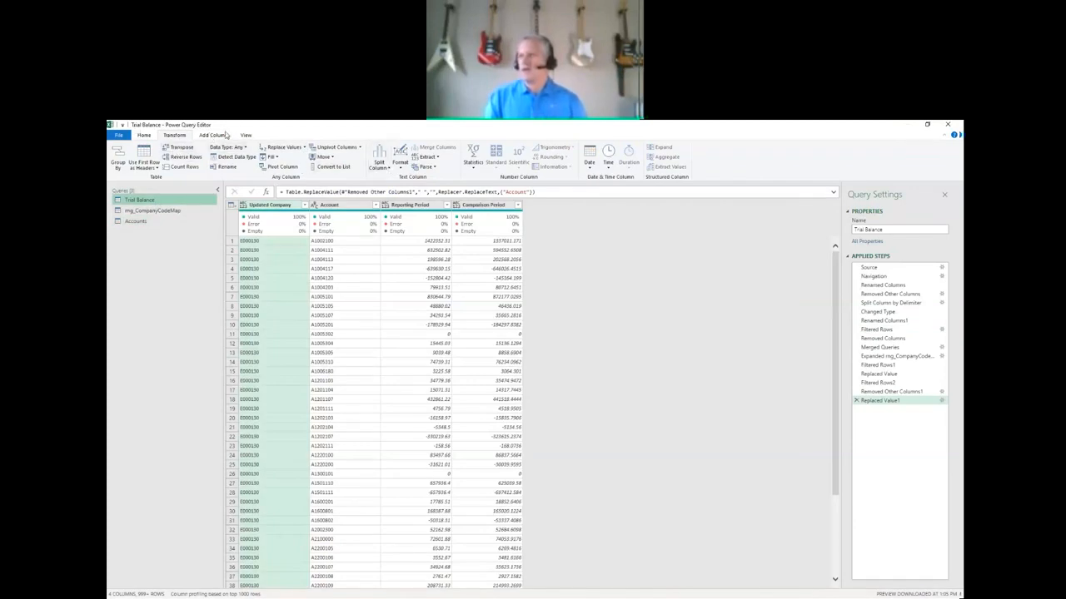
click(145, 136)
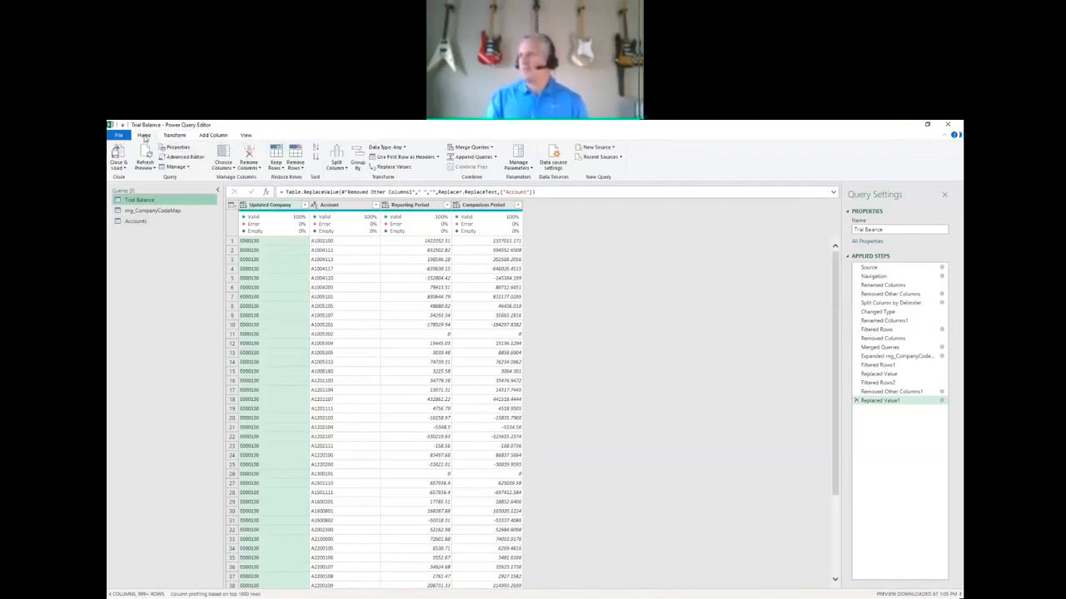
click(466, 150)
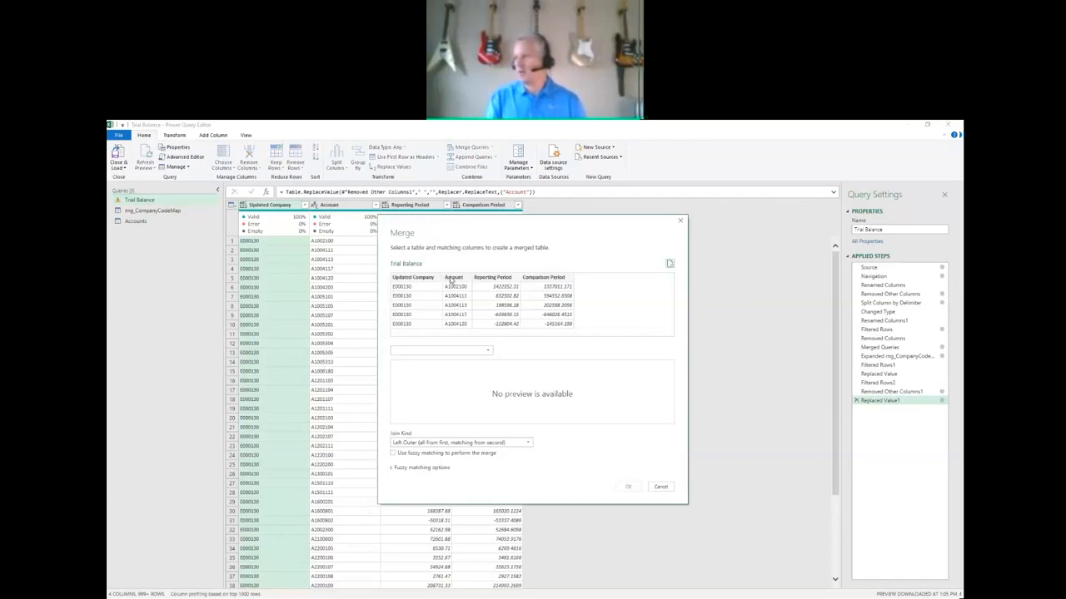
click(449, 280)
click(489, 351)
click(403, 360)
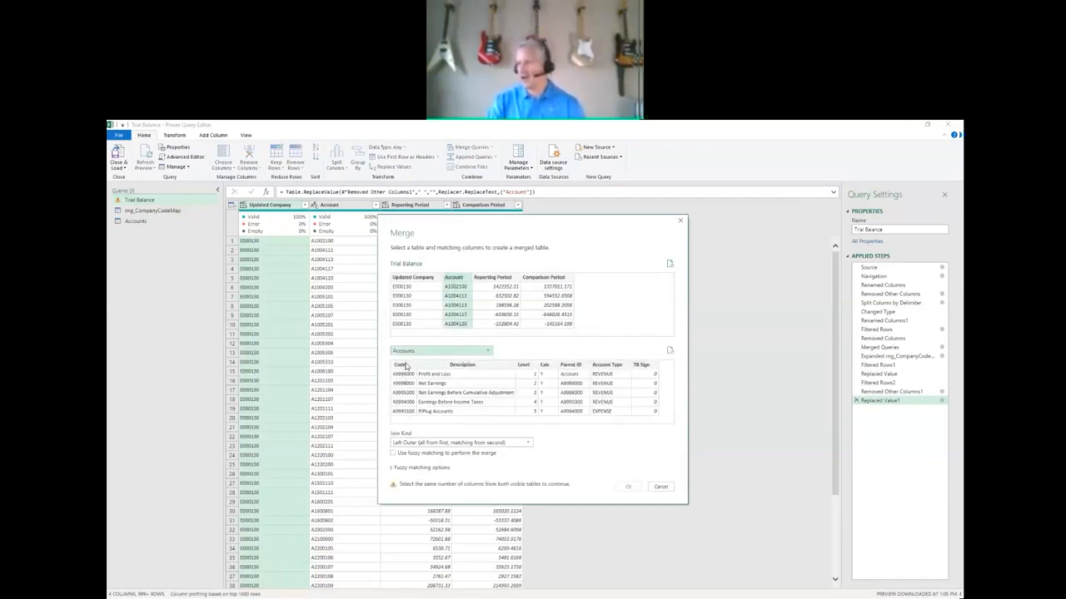
click(401, 383)
click(629, 487)
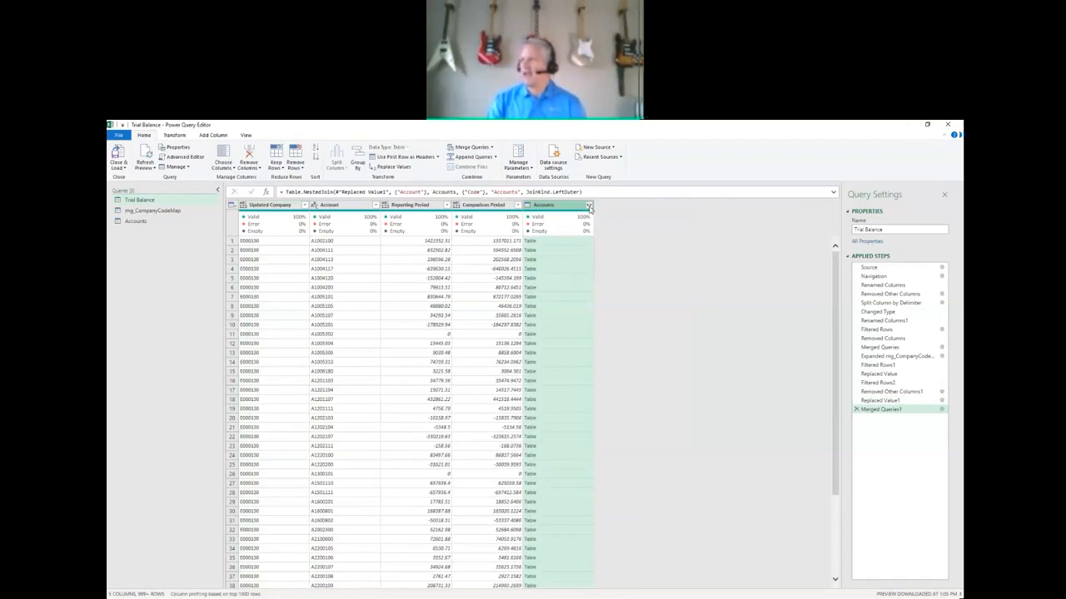
Expand only Description, Account Type and TB Sign from the merged Accounts column, without the original column name as prefix.
click(590, 207)
click(460, 241)
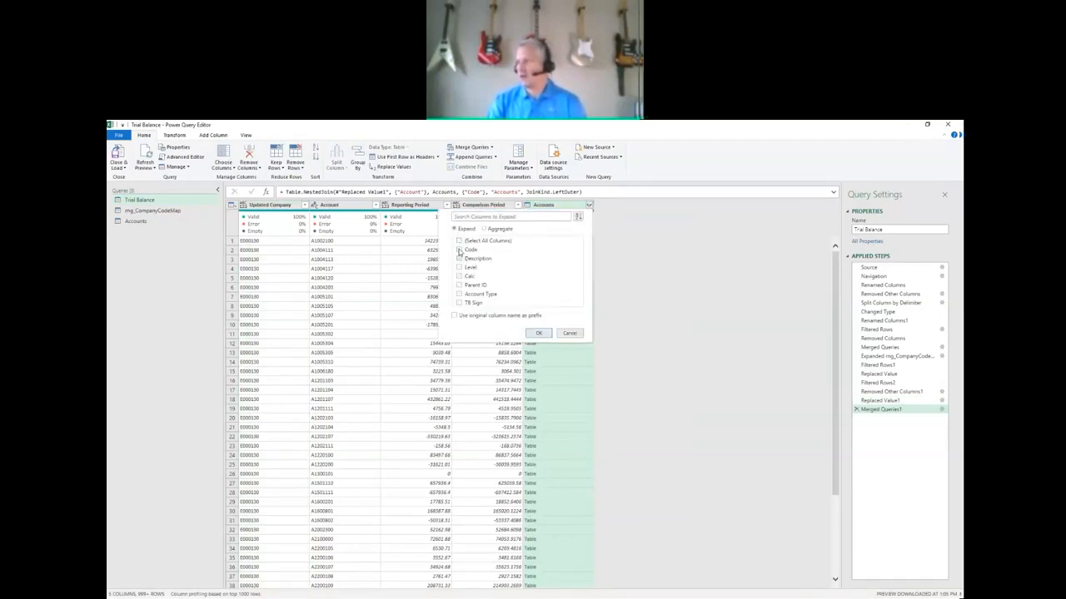
click(459, 259)
click(458, 293)
click(459, 303)
click(539, 334)
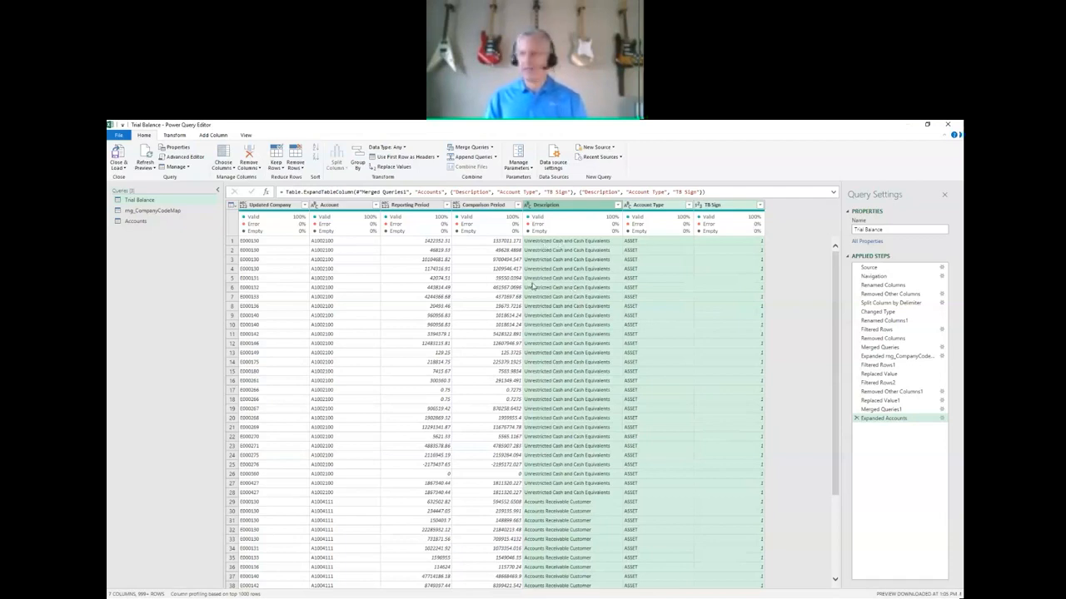
mouse_move(621, 233)
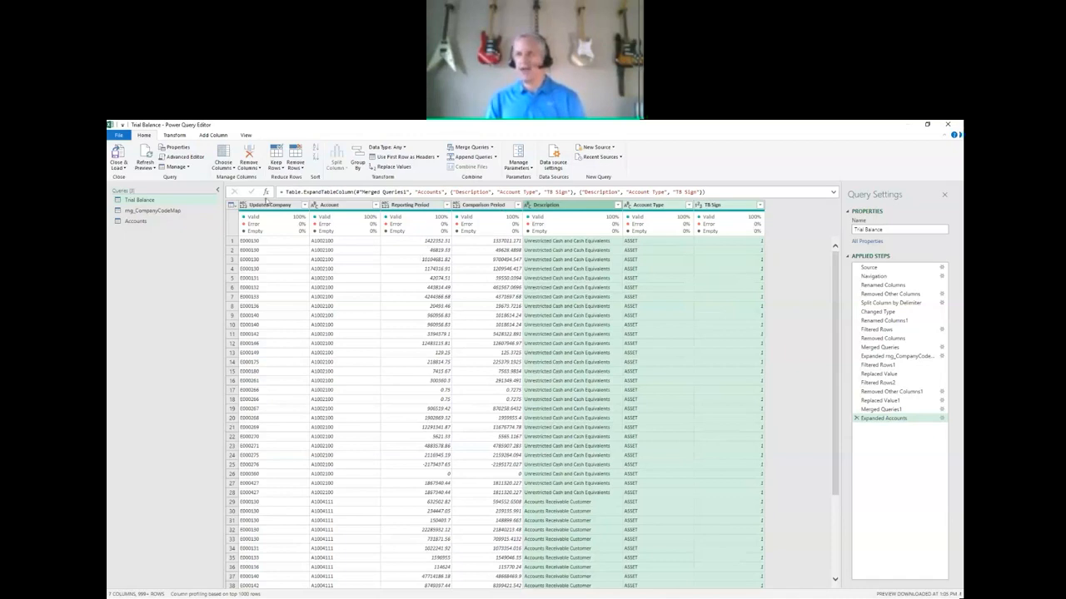
click(213, 135)
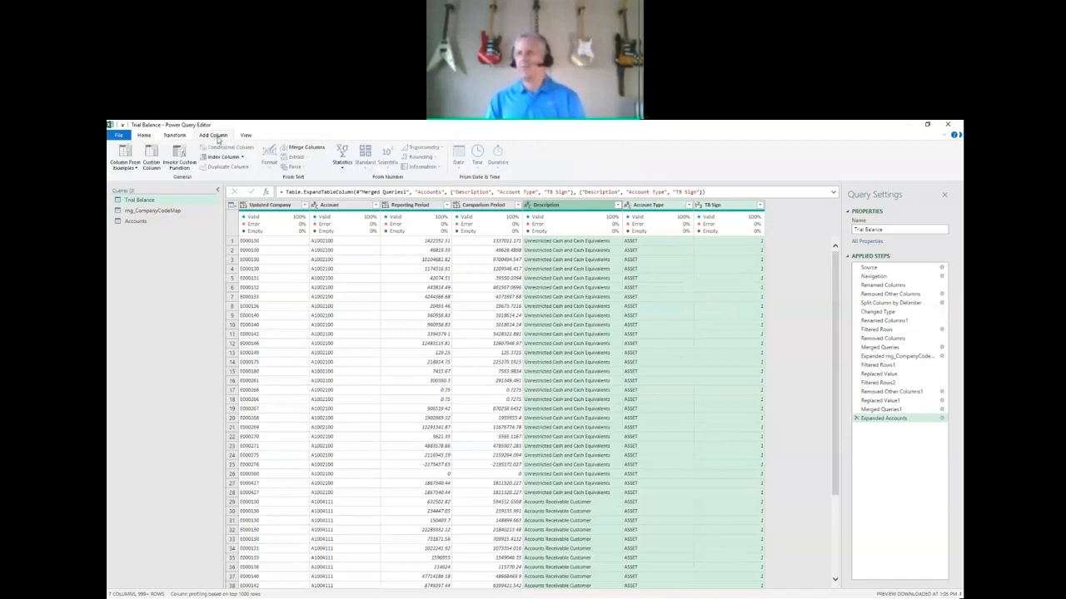
click(152, 155)
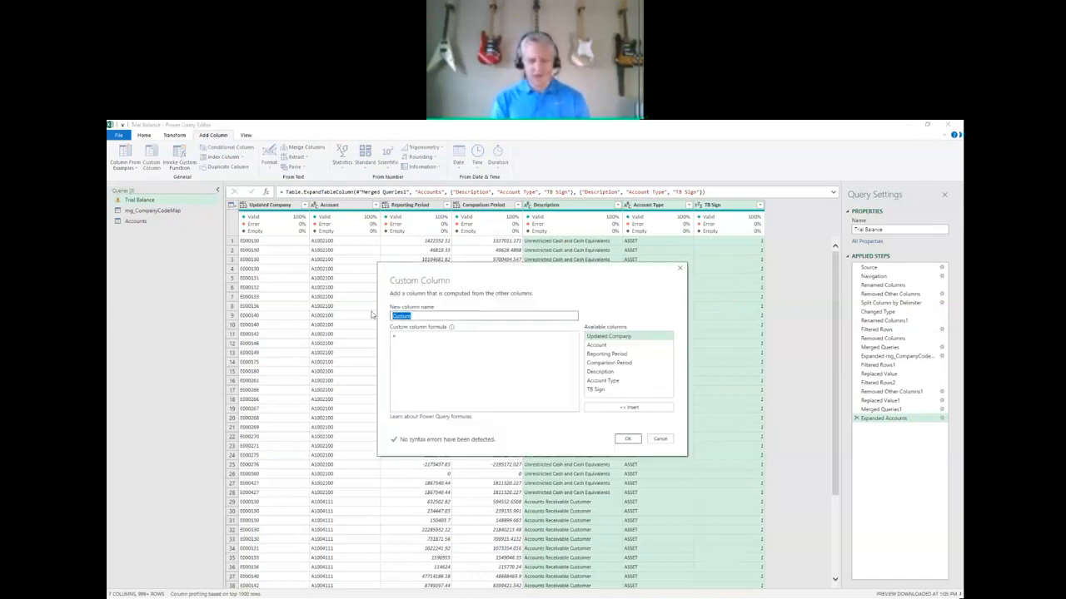
text(T)
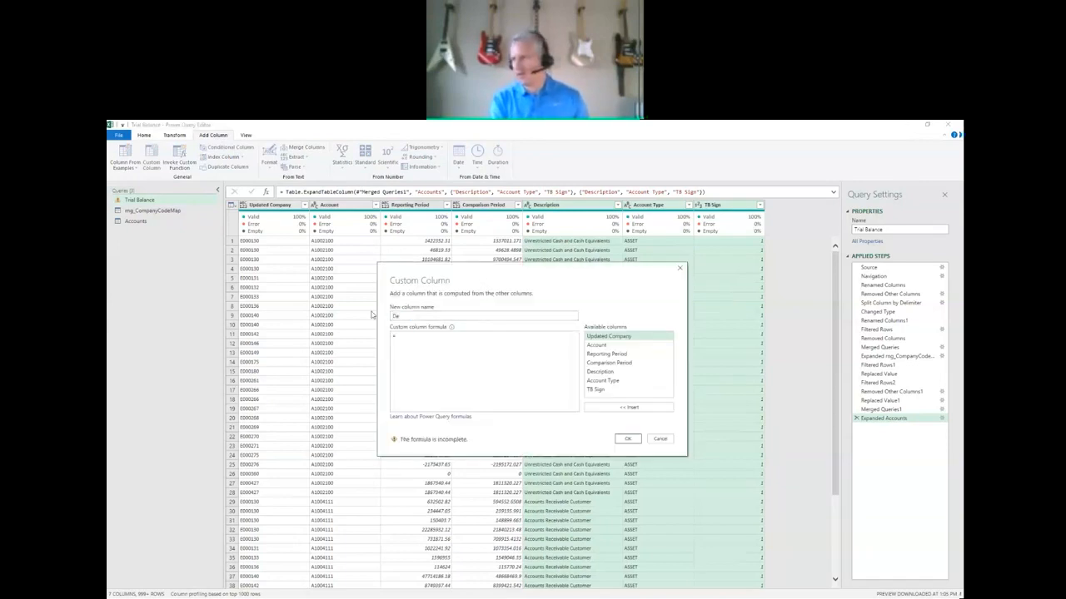
text(ebit Credit Format)
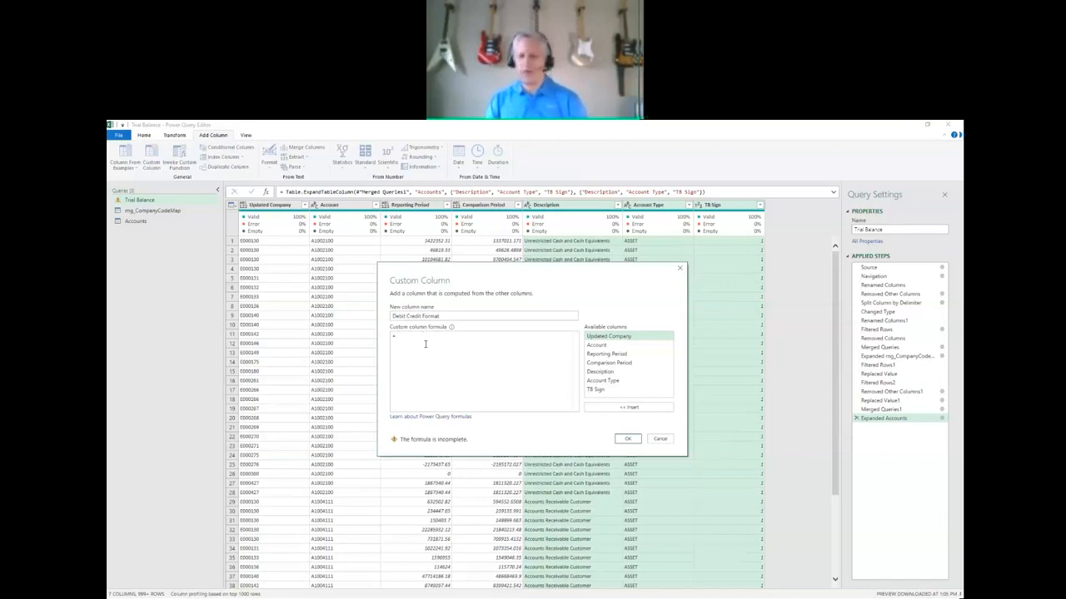
click(424, 344)
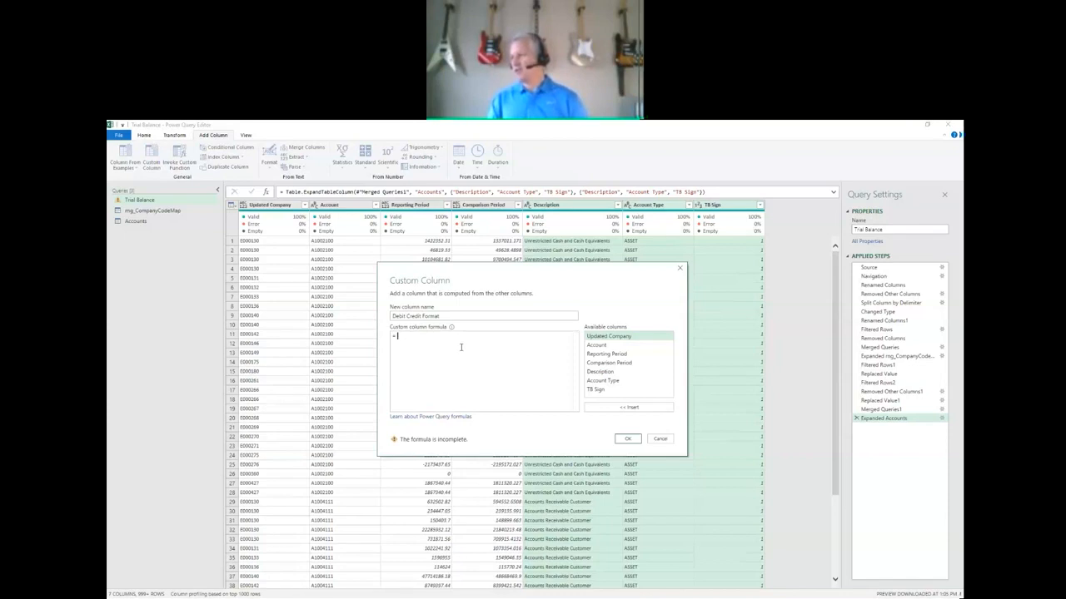
click(660, 440)
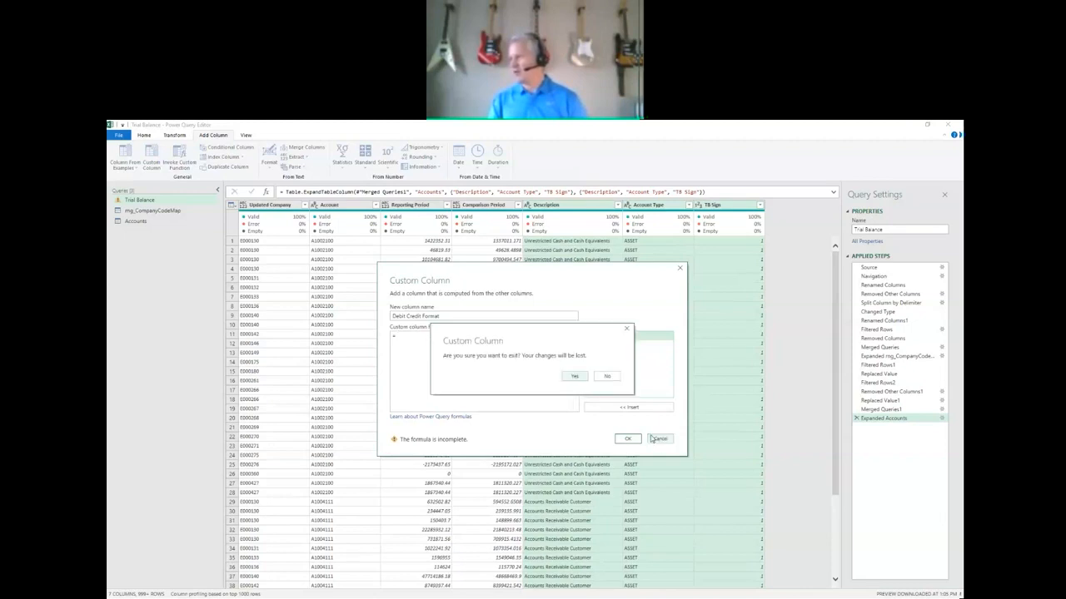
click(573, 377)
click(659, 439)
click(656, 436)
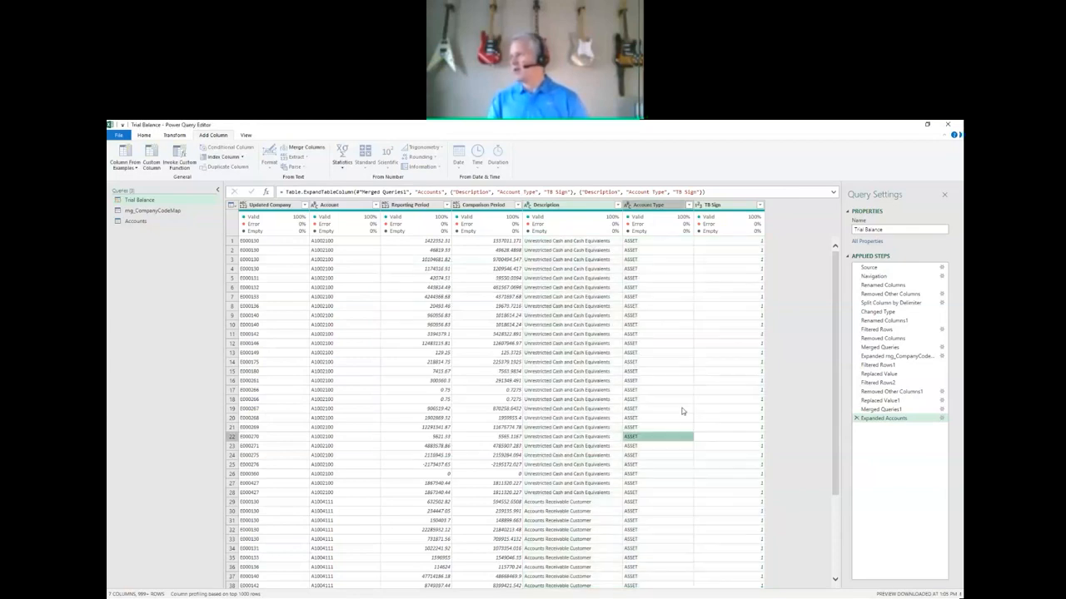
Add a custom column named Debit Credit Format that multiplies [Reporting Period] by [TB Sign].
click(740, 207)
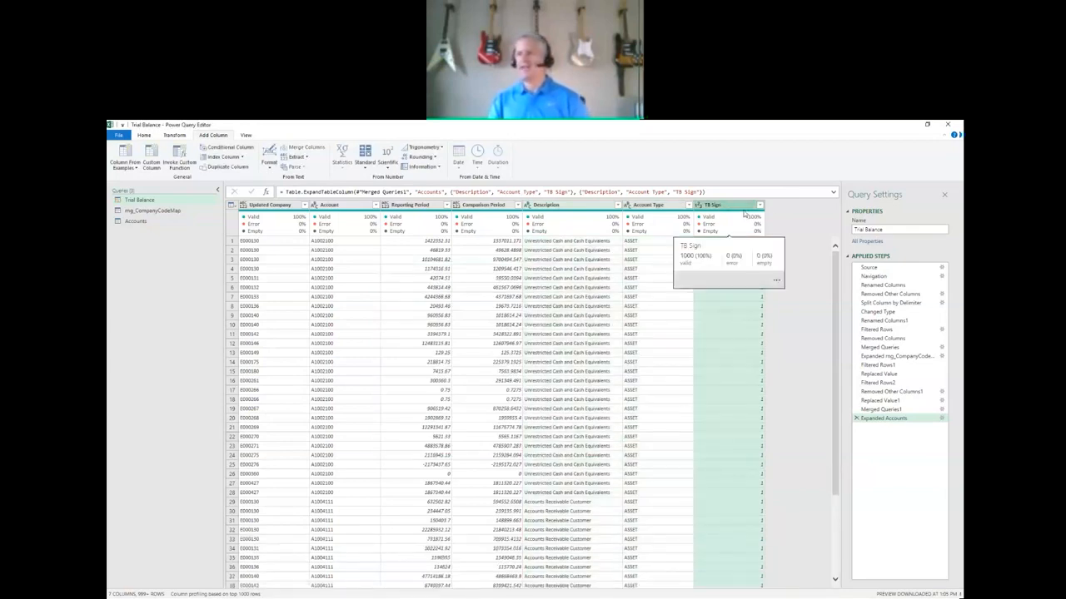
click(174, 135)
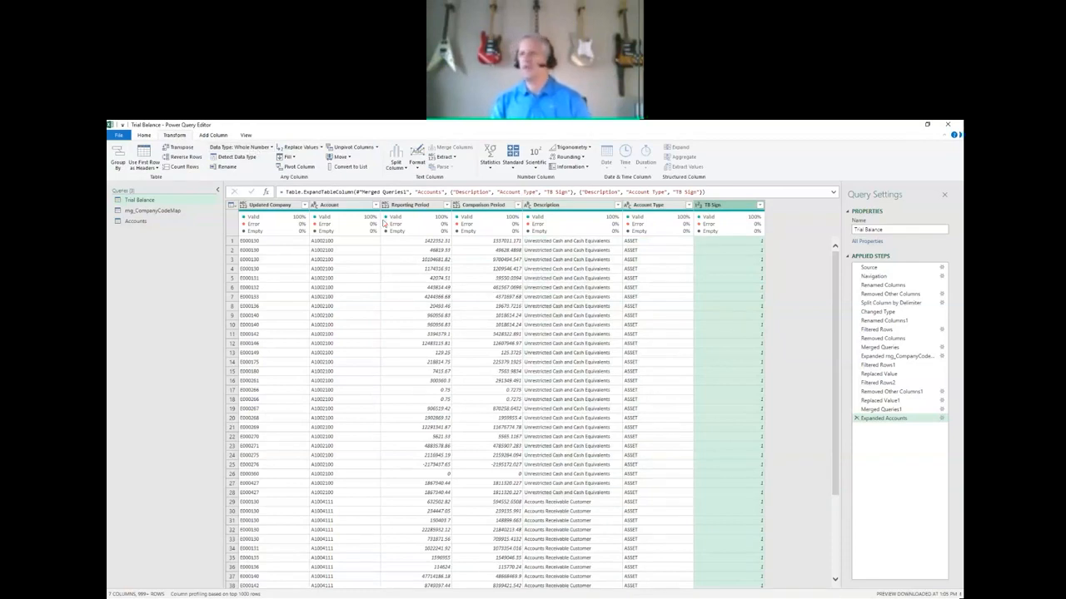
click(214, 136)
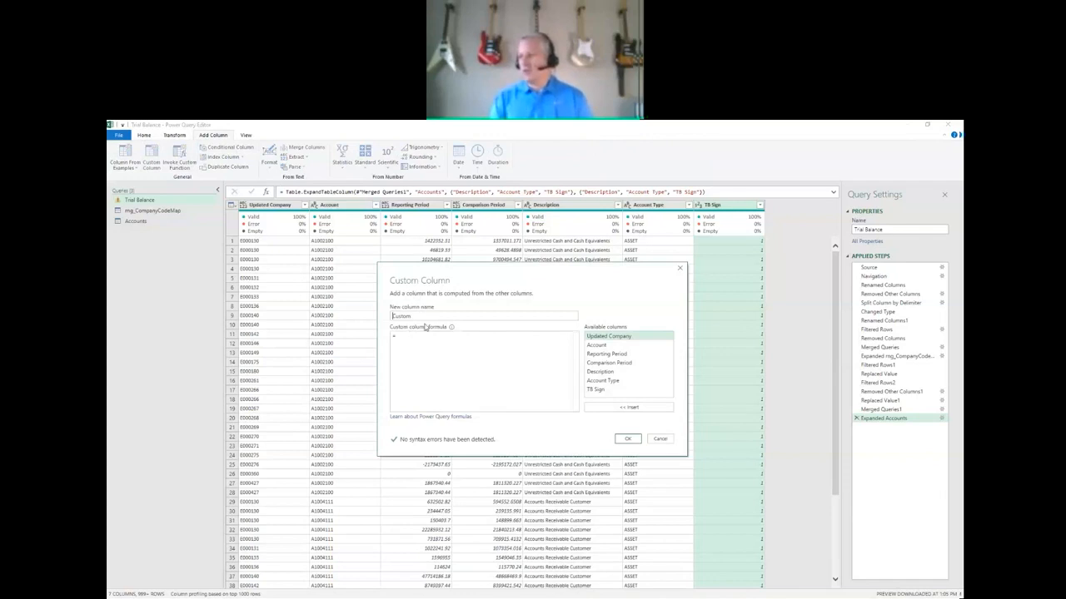
key(ctrl+a)
text(D)
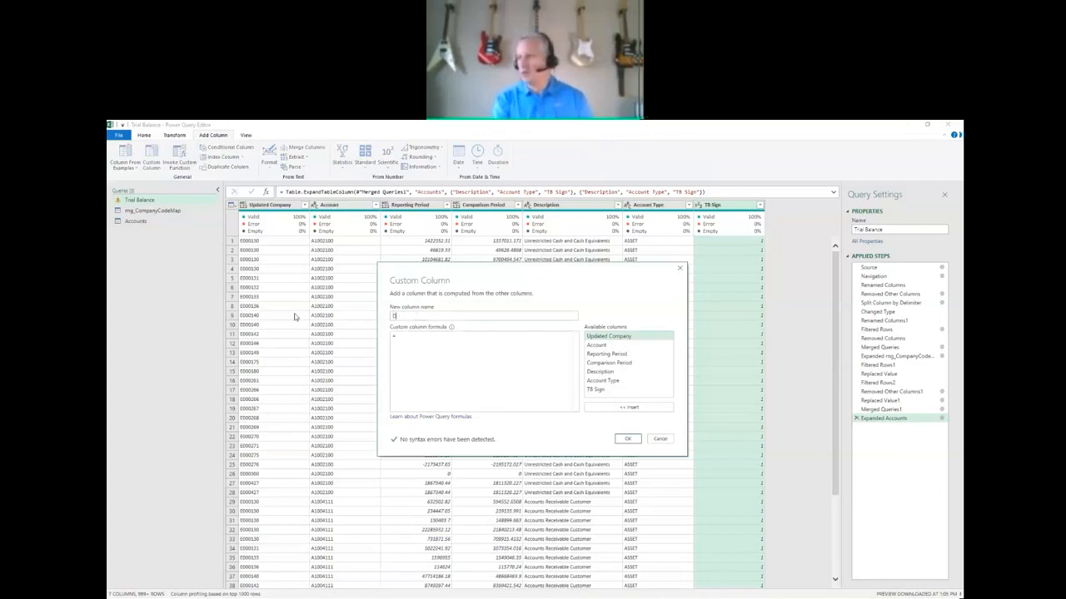
text(ebit C)
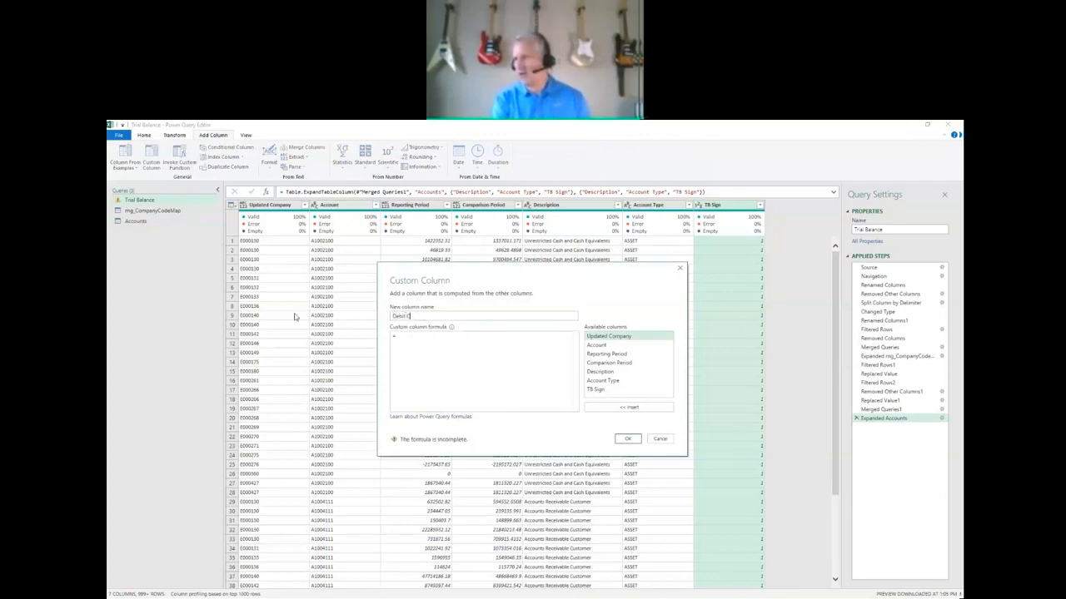
text(redit Formul)
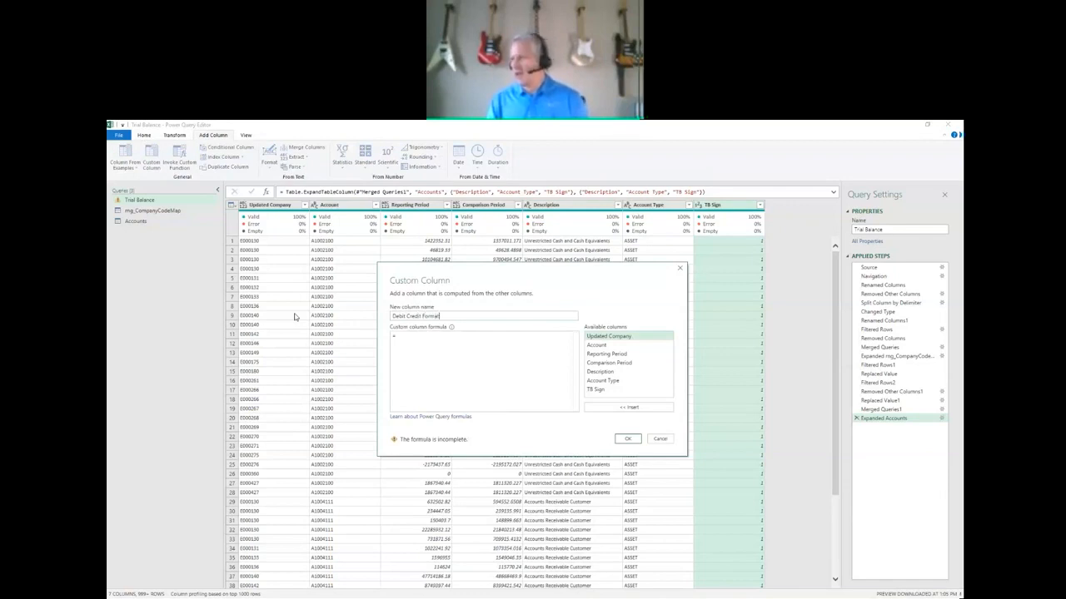
click(405, 335)
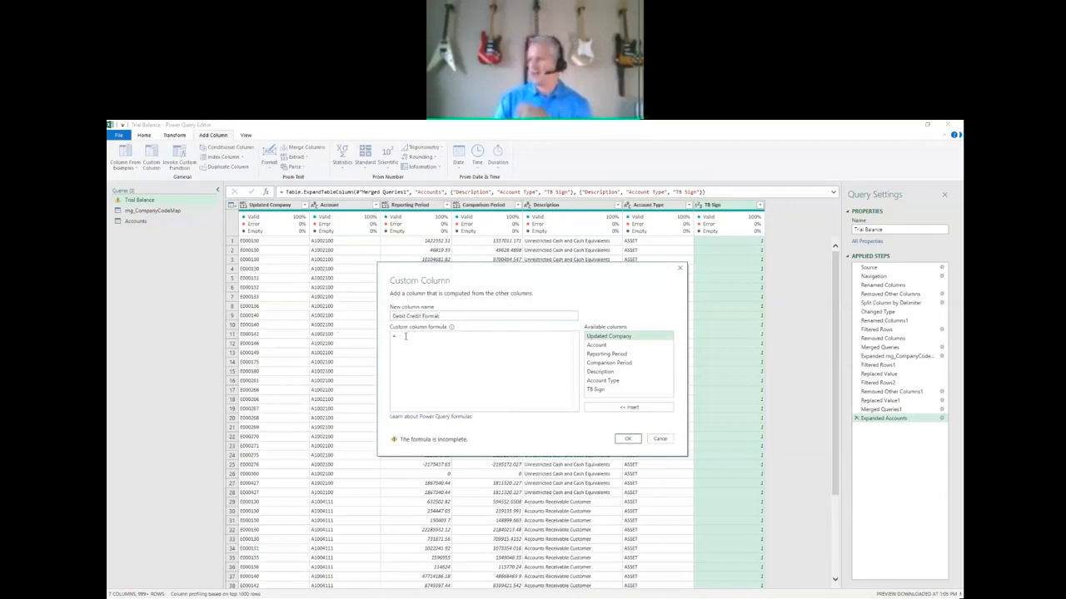
double_click(617, 354)
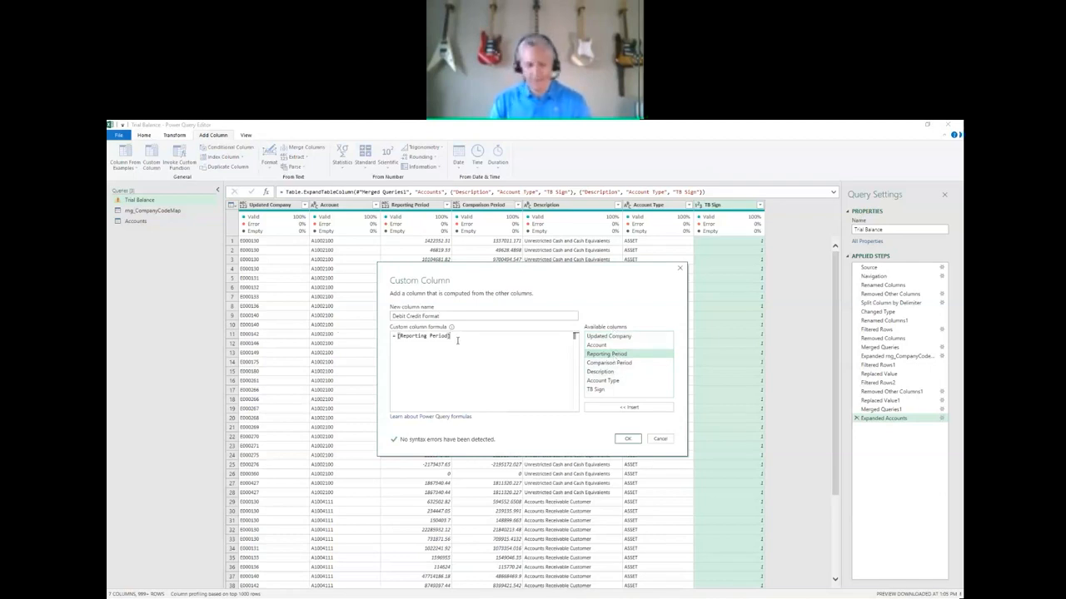
text(*)
double_click(598, 391)
click(627, 440)
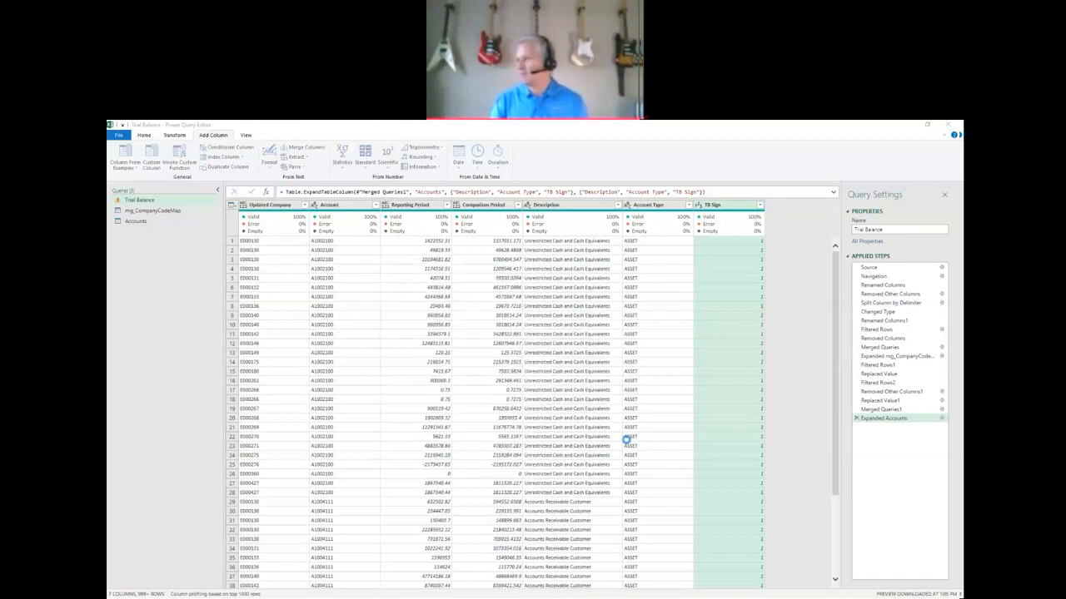
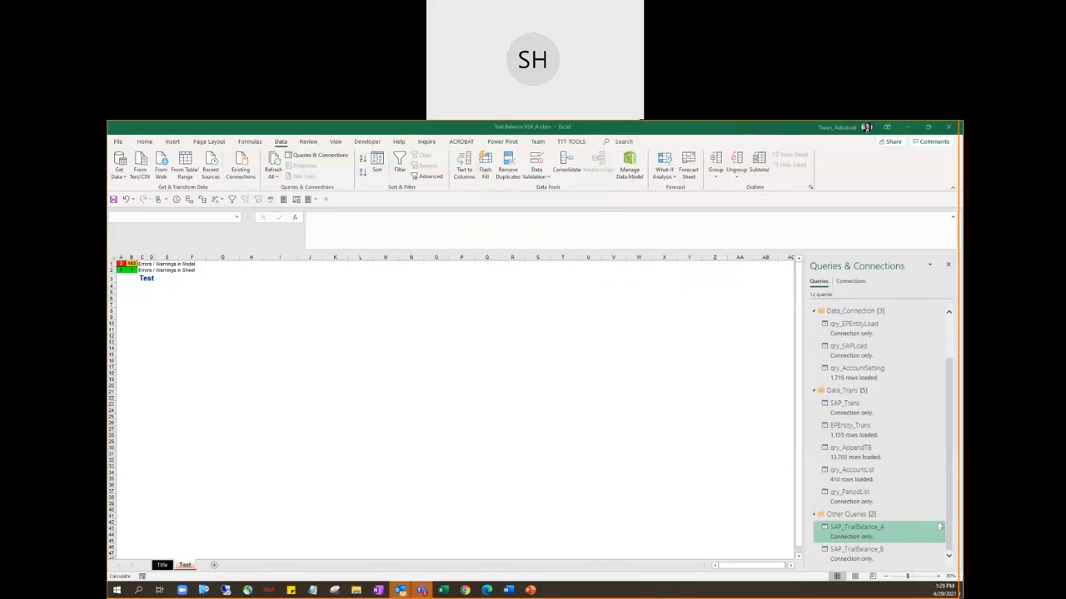
Switch to the HOL Completed_v2 workbook in Excel and open its Trial Balance query for editing.
drag(108, 160, 430, 160)
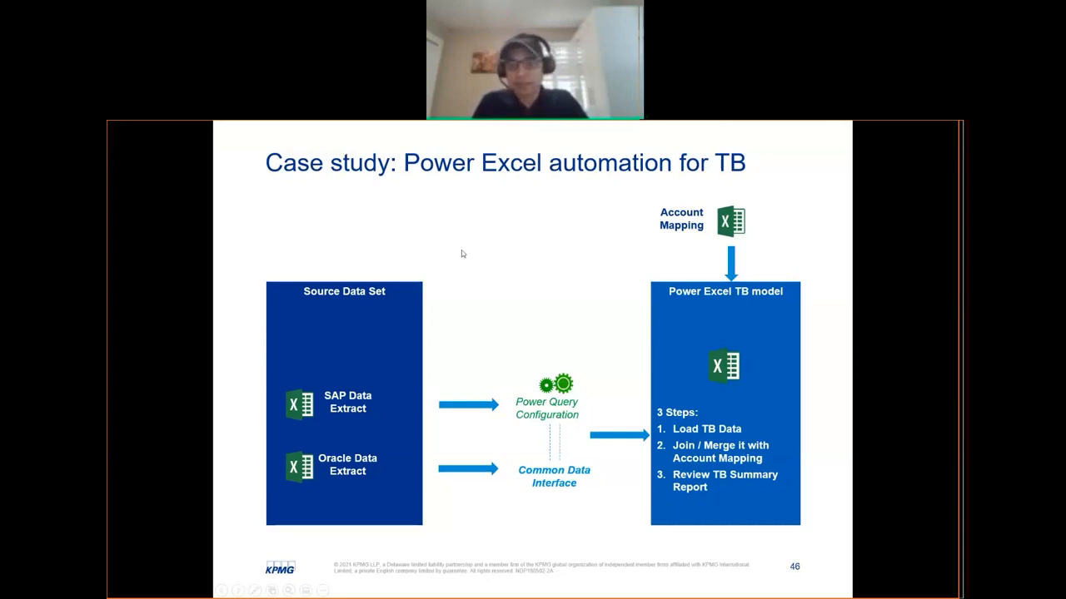
key(alt+Tab)
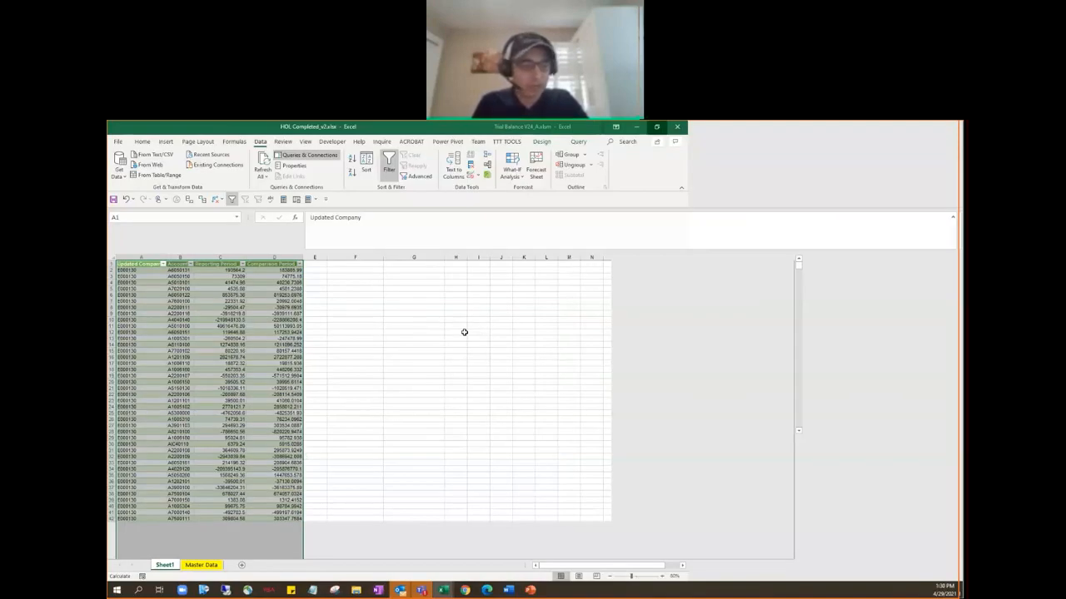
click(270, 342)
key(ctrl+Page_Down)
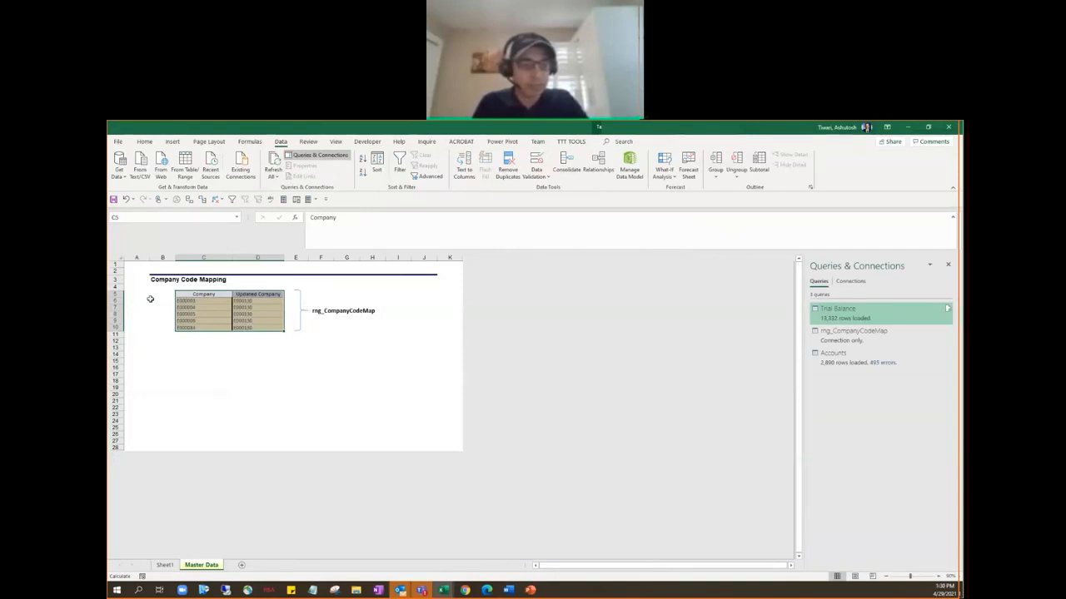
click(164, 565)
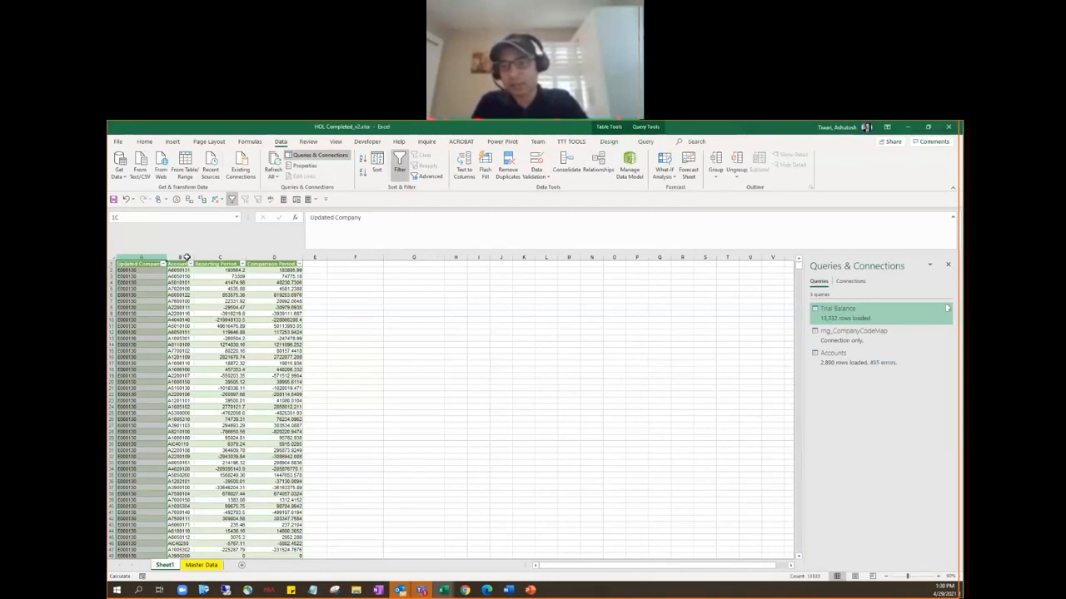
right_click(824, 317)
click(851, 343)
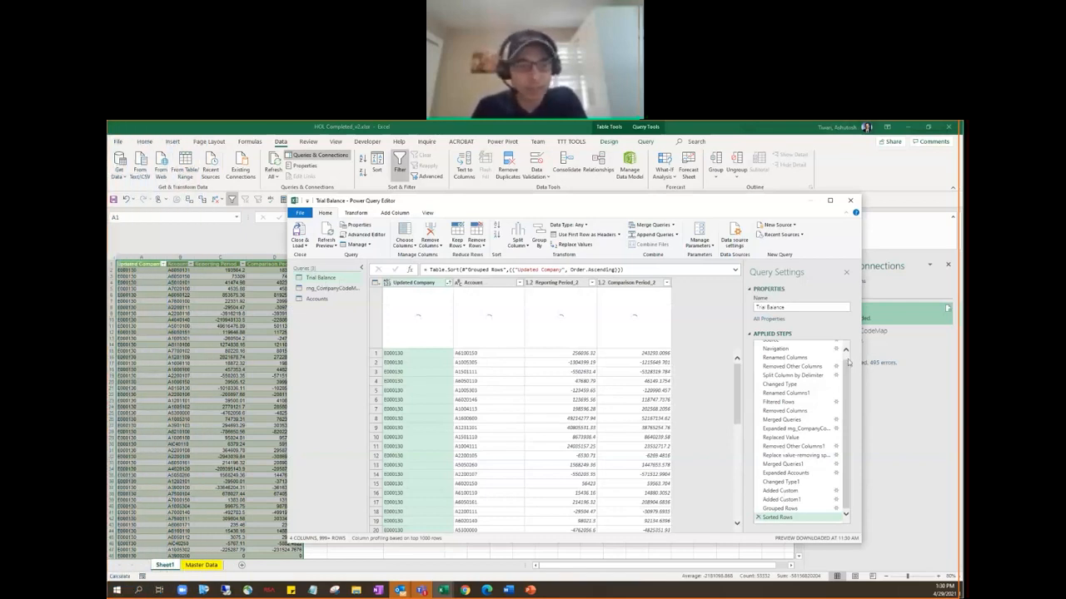
scroll(848, 361, up, 1)
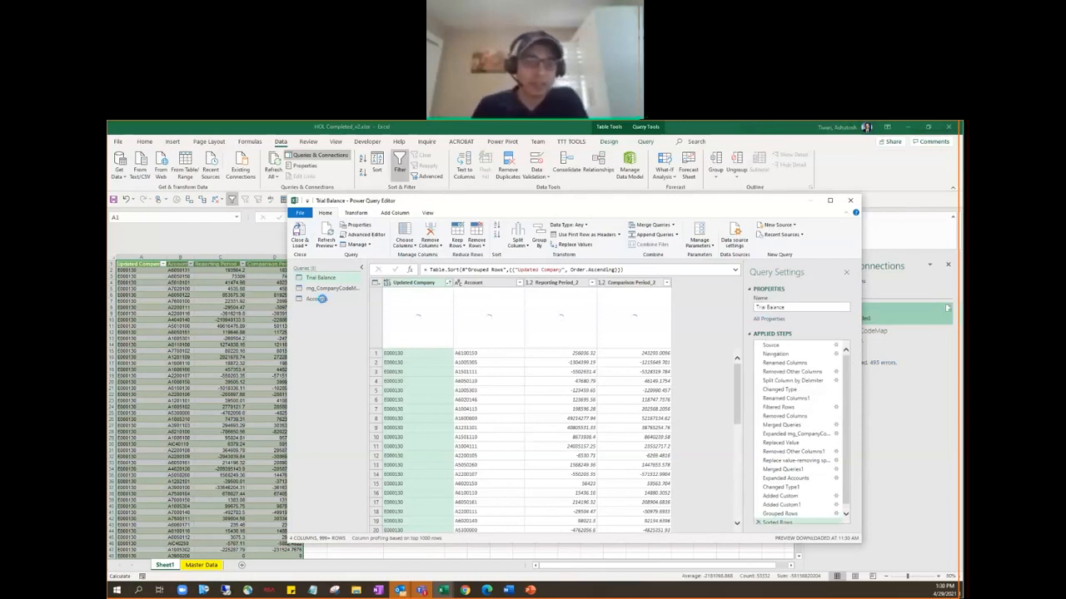
Examine the Accounts and rng_CompanyCodeMap queries in an enlarged editor window, including the distinct values of the Account Type column.
click(321, 298)
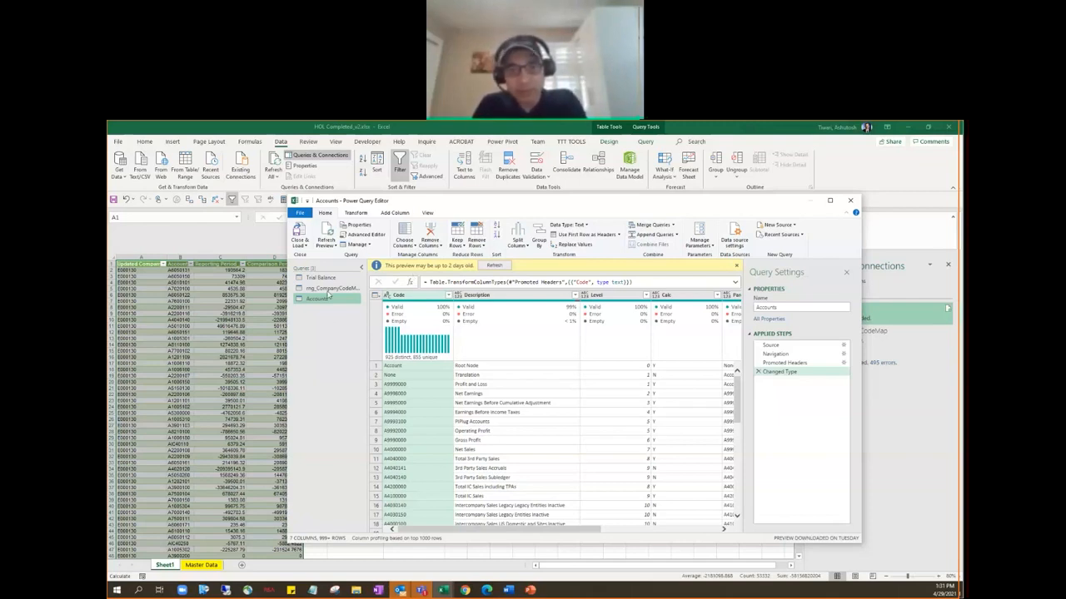
click(329, 289)
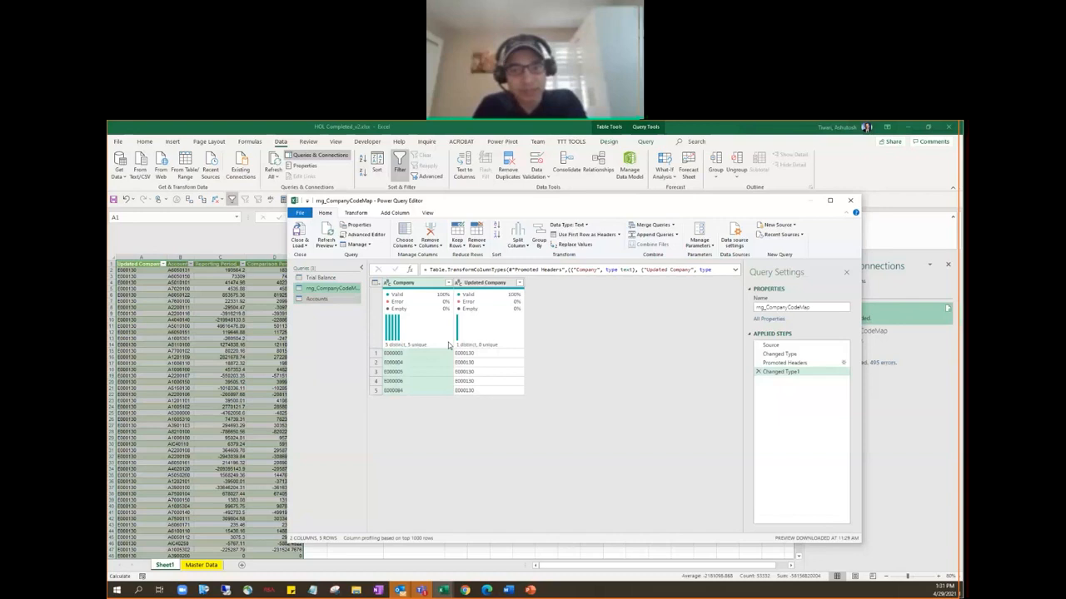
click(317, 298)
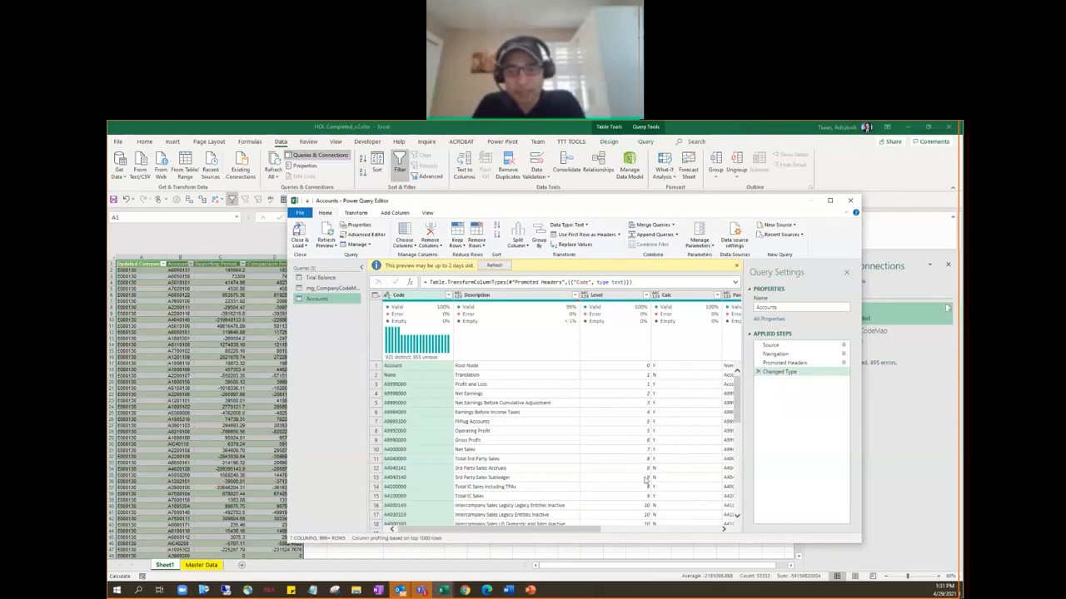
drag(583, 201, 494, 161)
drag(774, 503, 882, 562)
drag(613, 547, 679, 560)
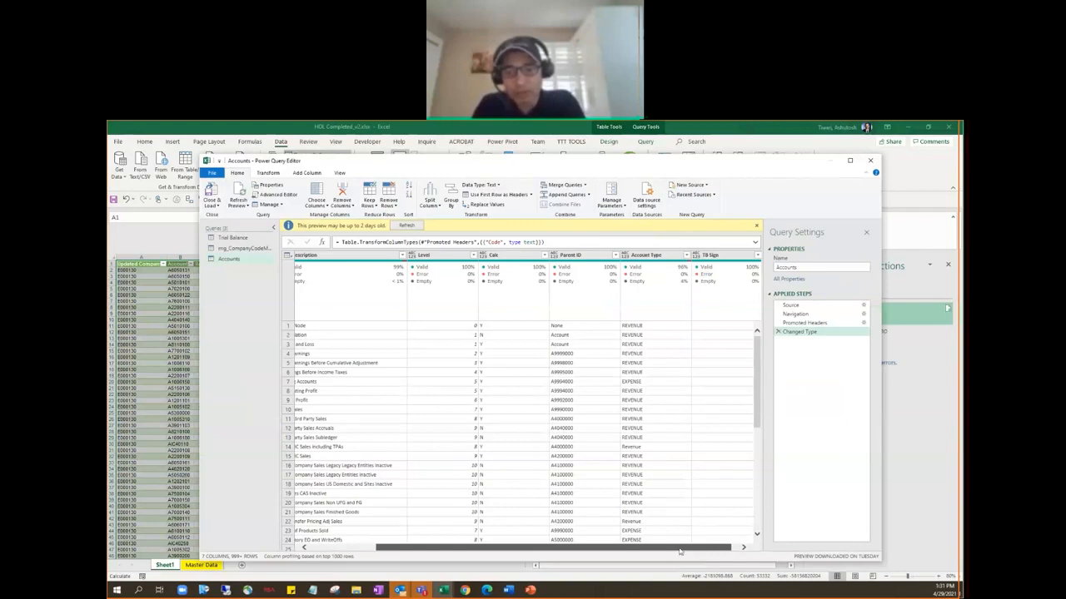
drag(679, 551, 609, 547)
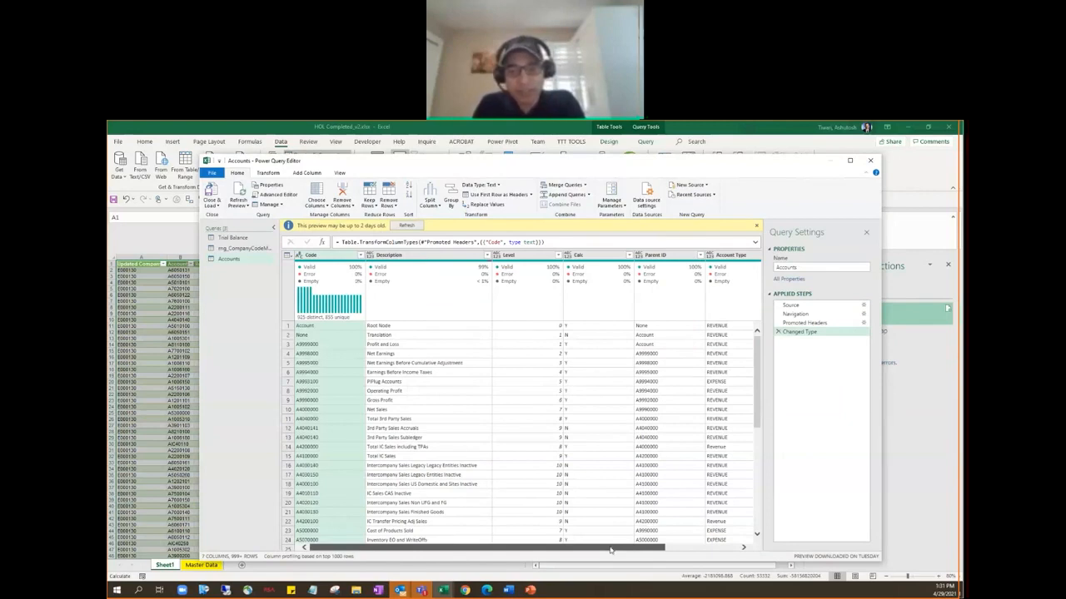
drag(610, 550, 684, 549)
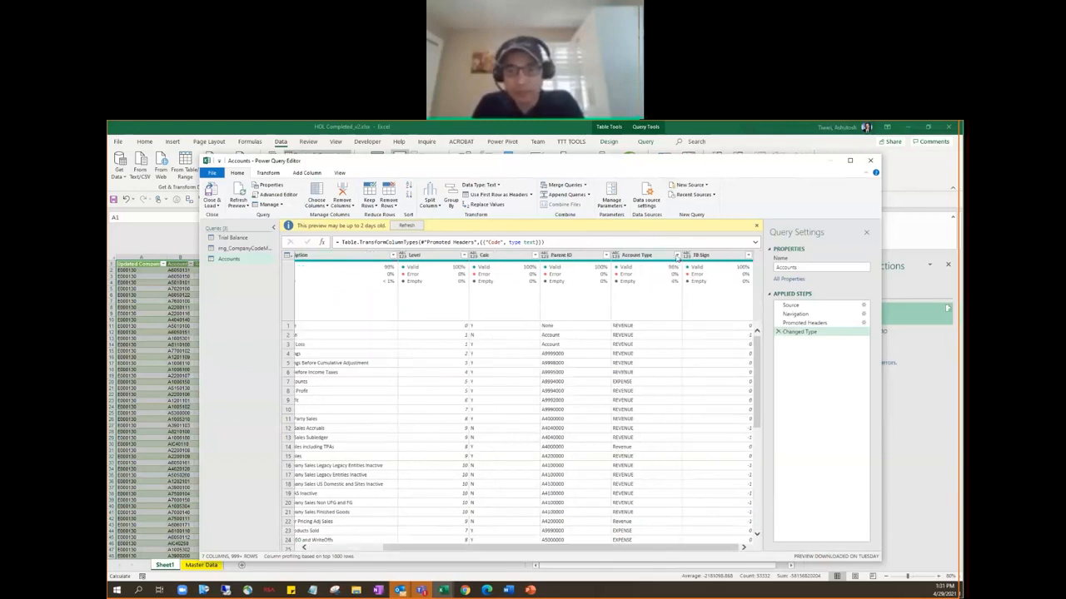
click(676, 256)
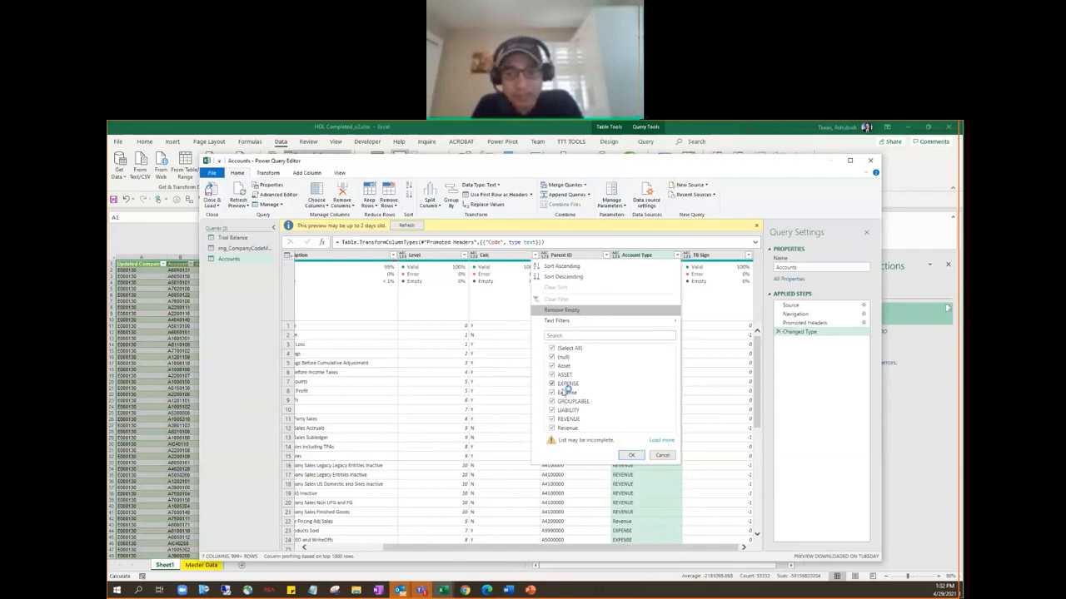
click(658, 455)
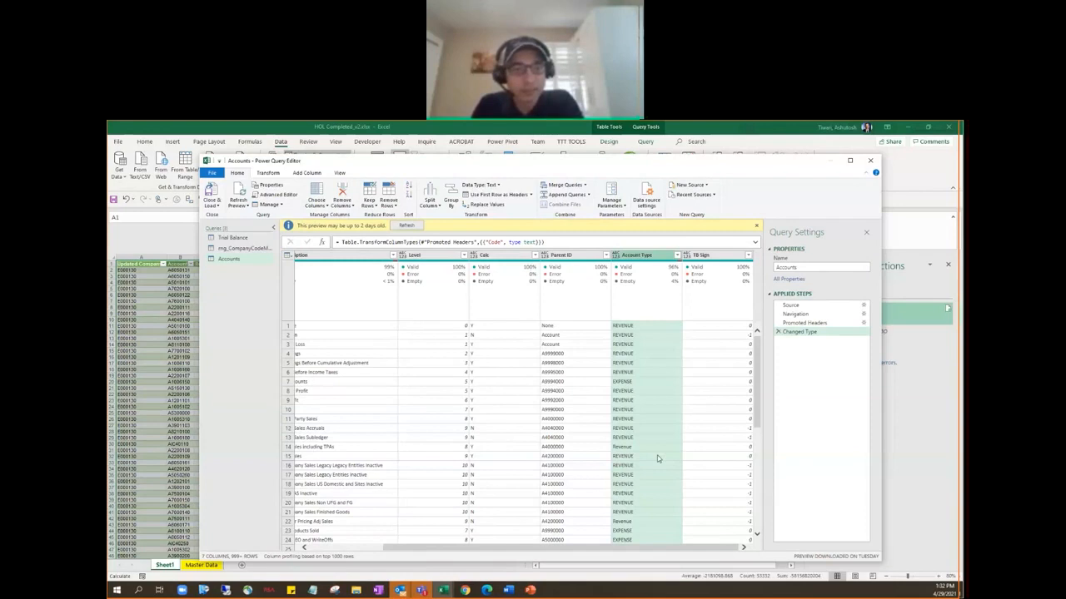
Refresh the Accounts query preview and convert the Account Type column's text to uppercase.
click(407, 225)
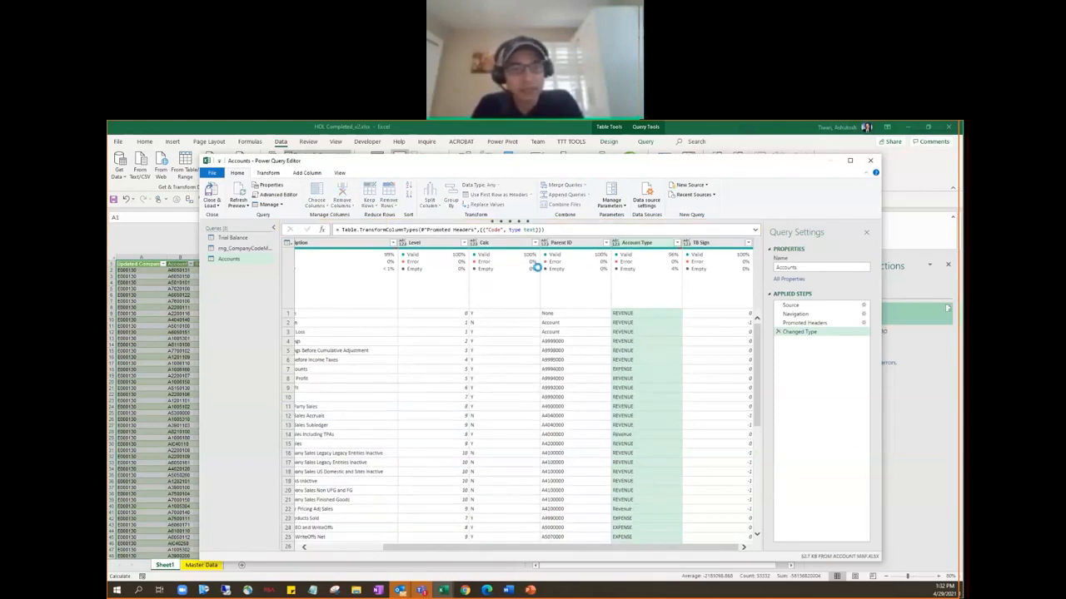
click(277, 173)
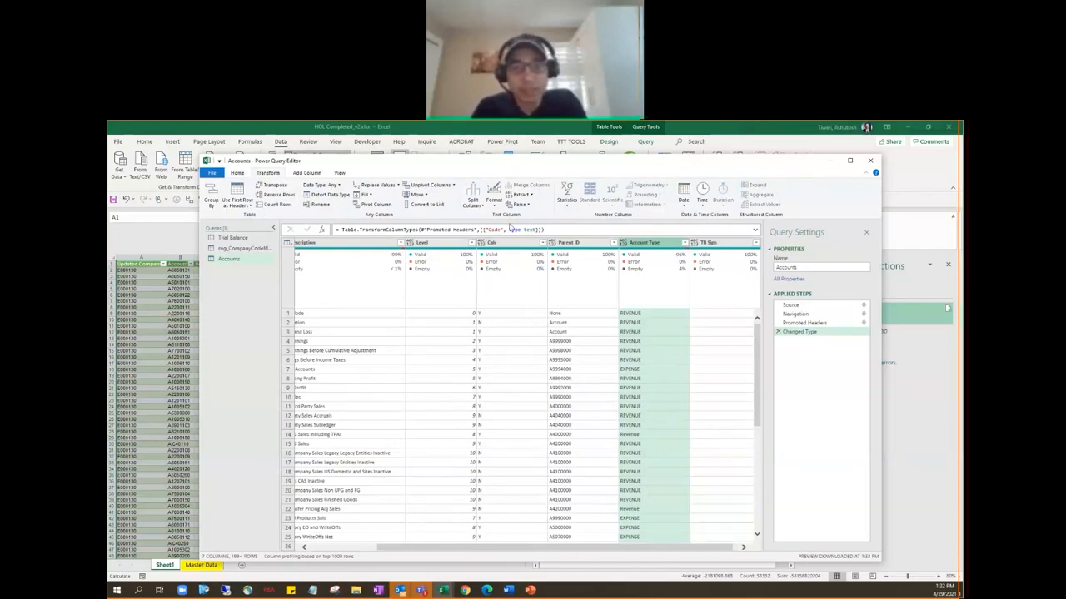
click(494, 199)
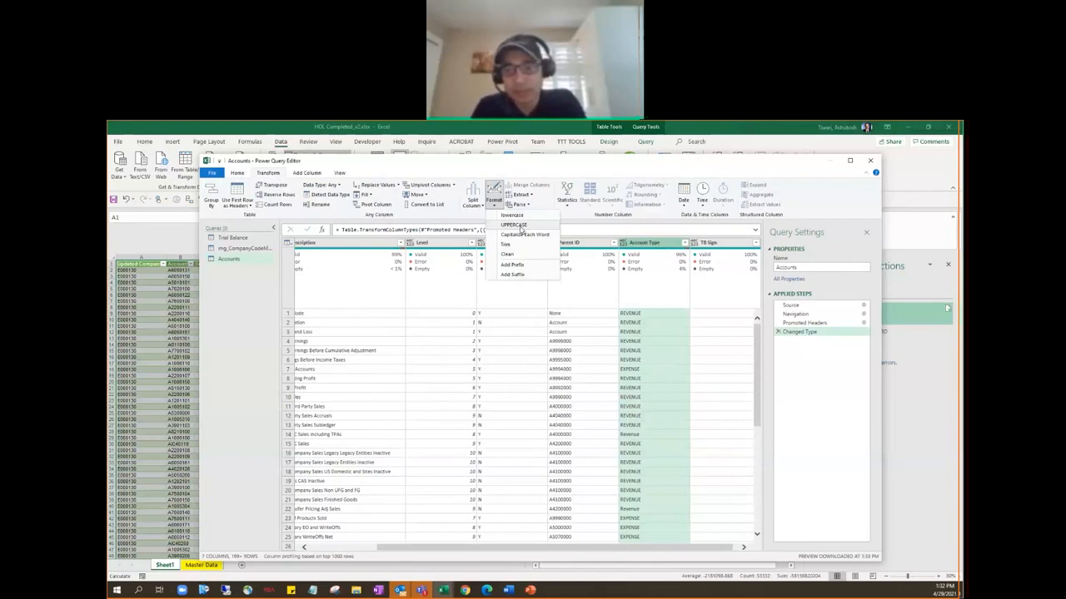
click(519, 225)
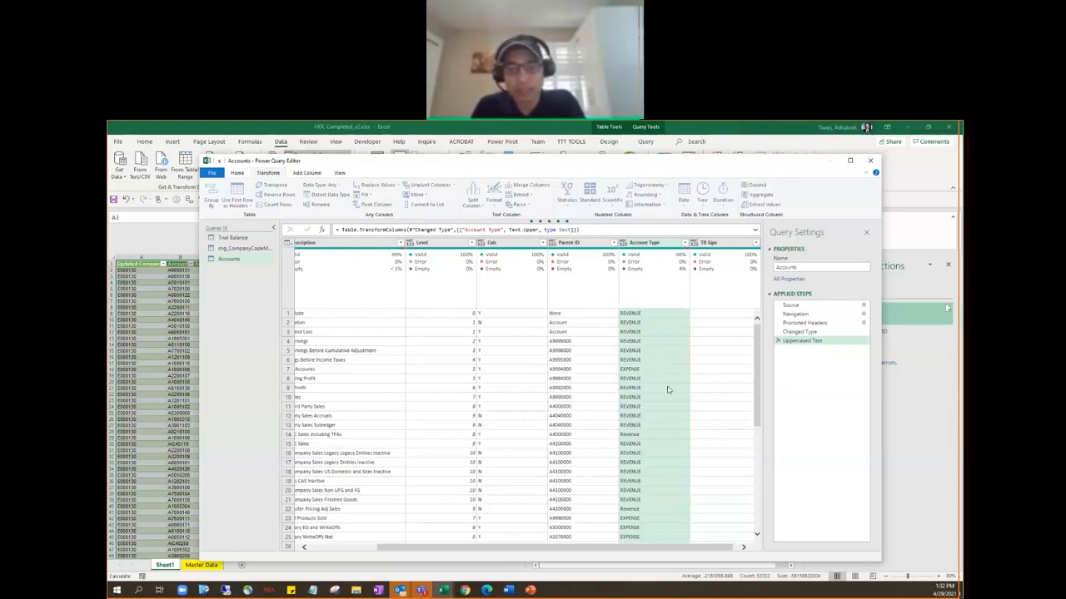
Filter the null values out of the Account Type column in the Accounts query.
click(684, 243)
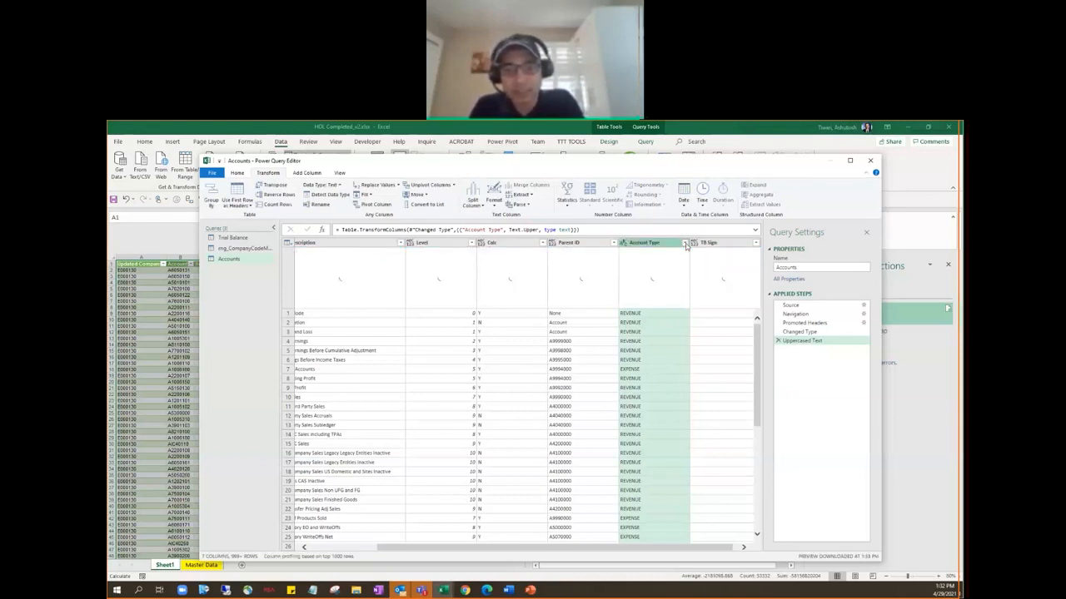
click(685, 243)
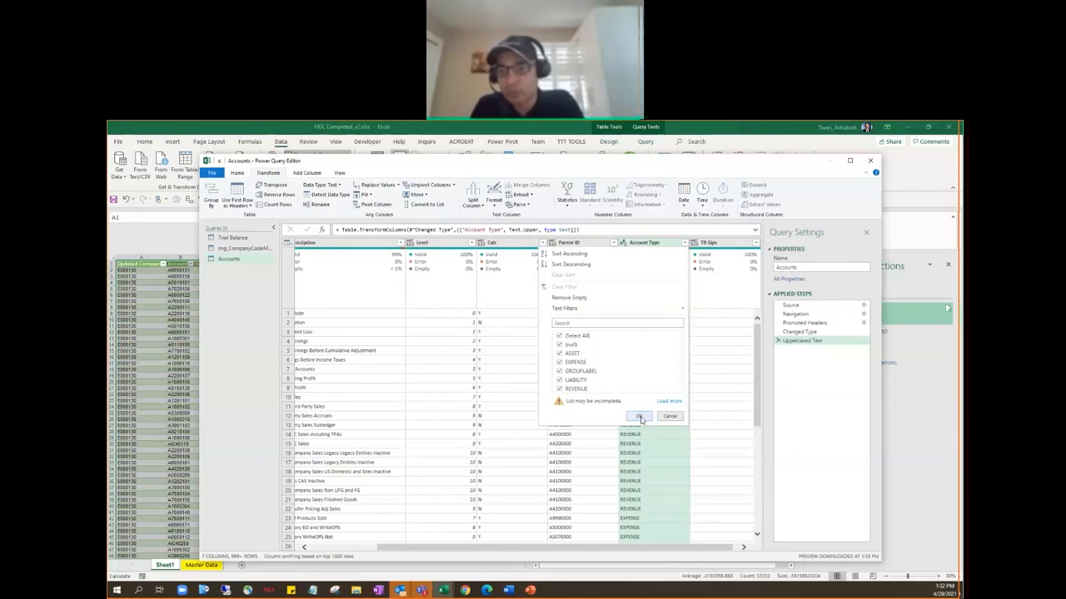
click(638, 416)
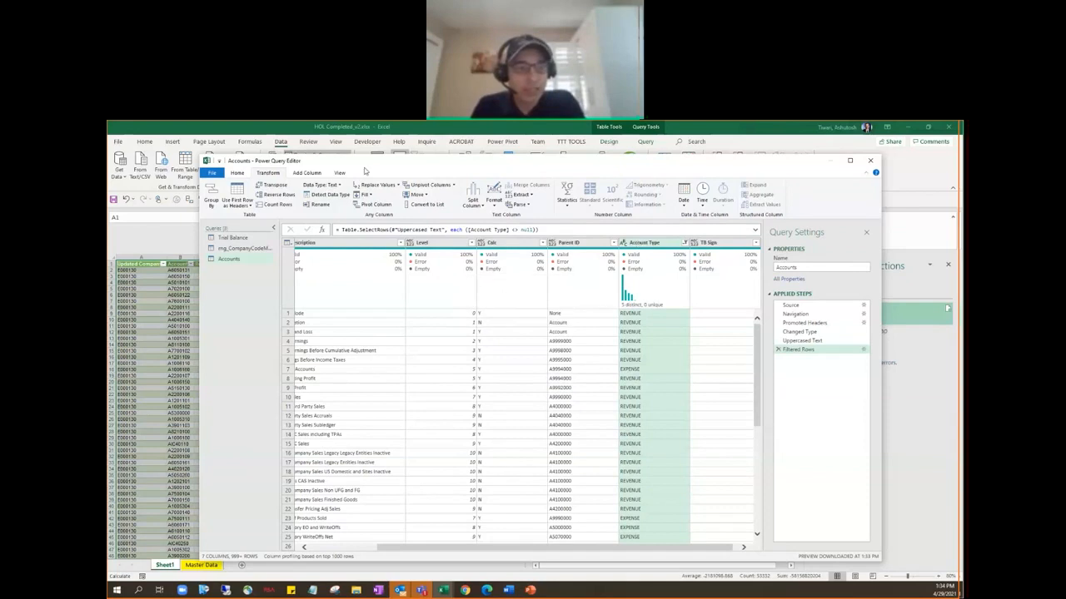
Review both merge steps of the Trial Balance query, including the settings of the merge with Accounts.
click(237, 173)
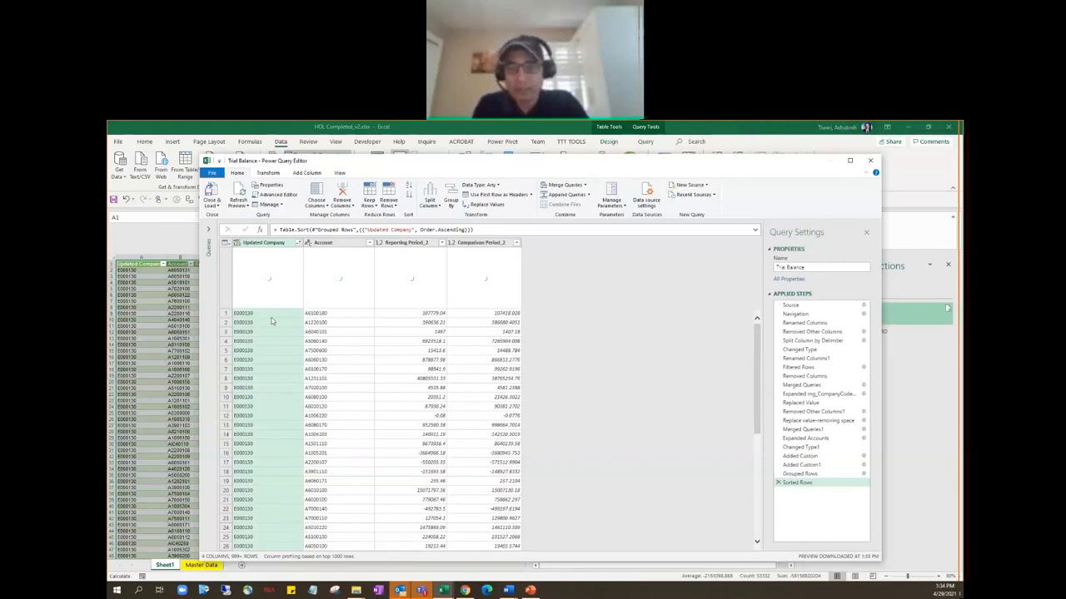
click(804, 384)
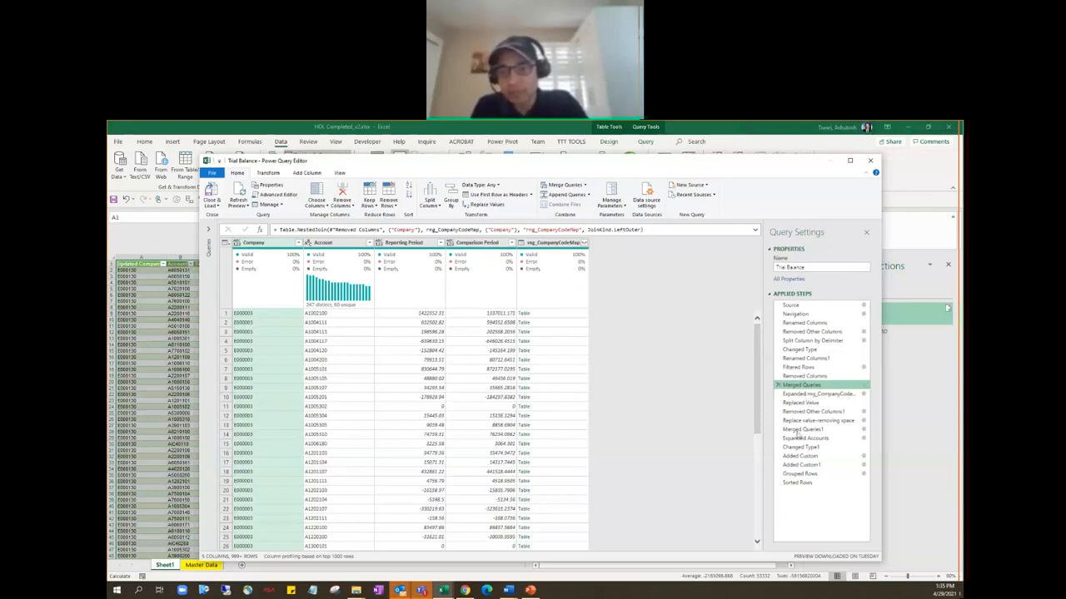
click(798, 430)
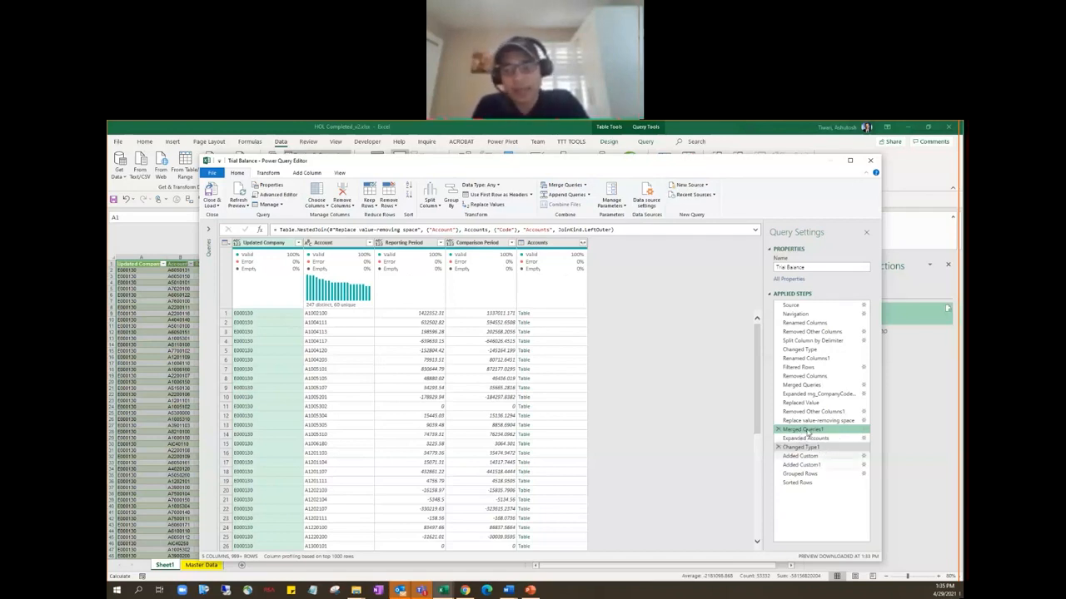
click(864, 430)
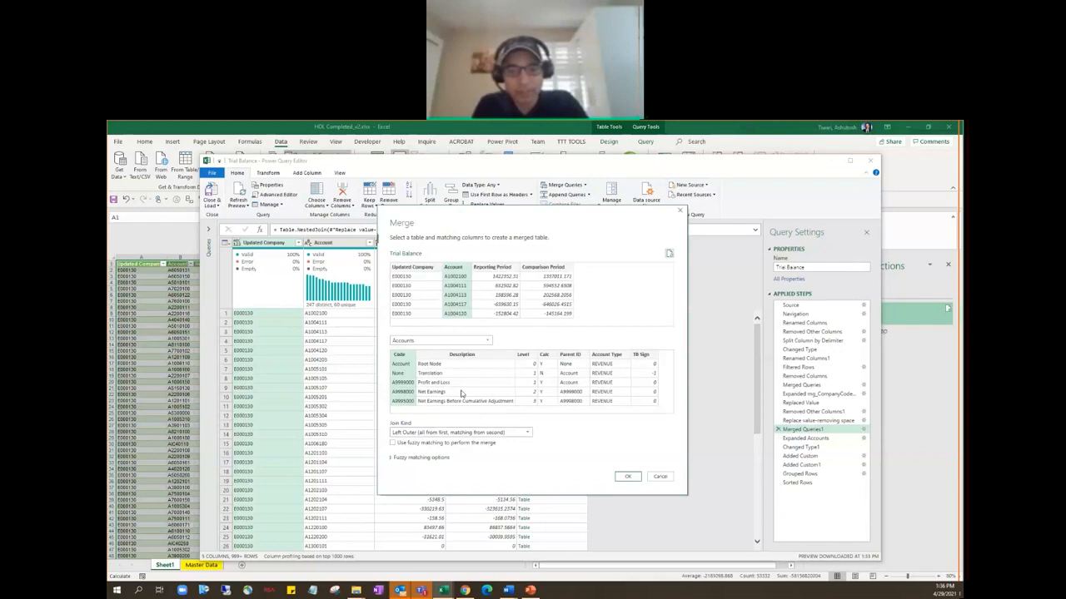
click(627, 478)
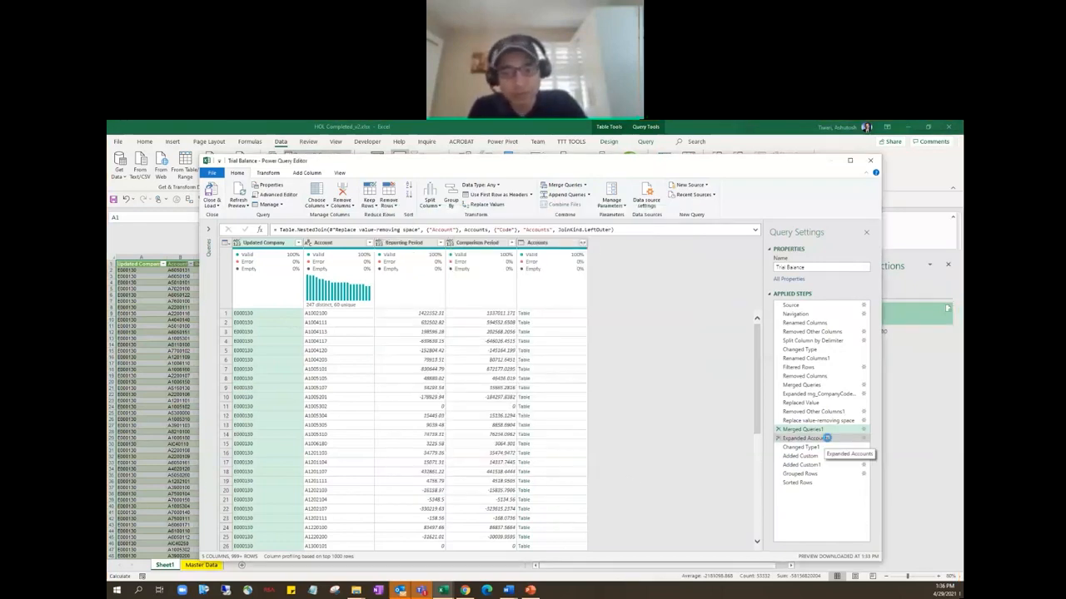
Edit the Expanded Accounts step to also include the Description and Account Type columns alongside TB Sign.
click(827, 438)
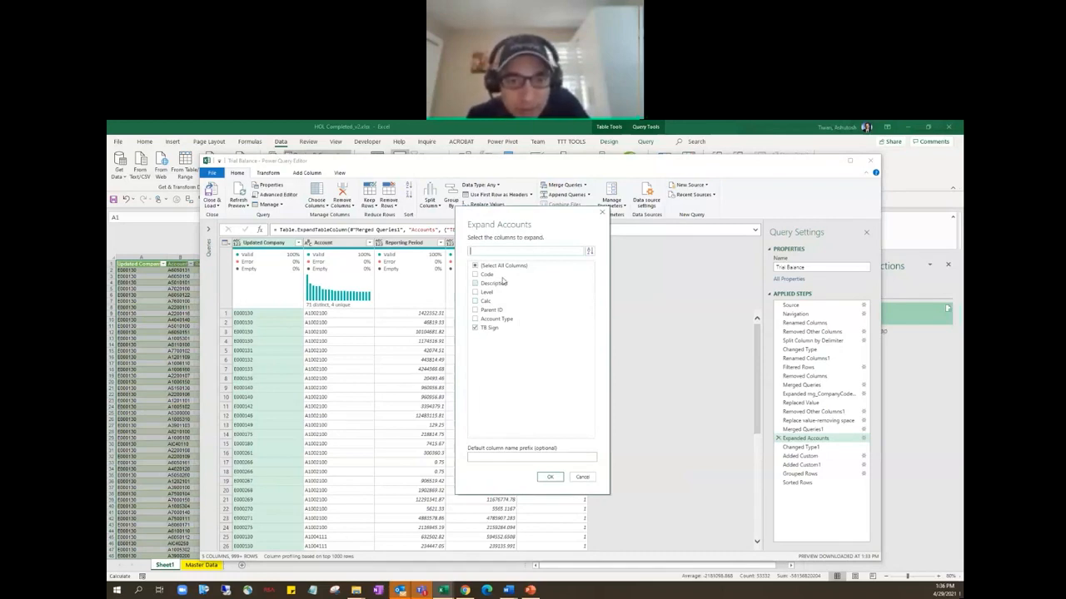
click(475, 319)
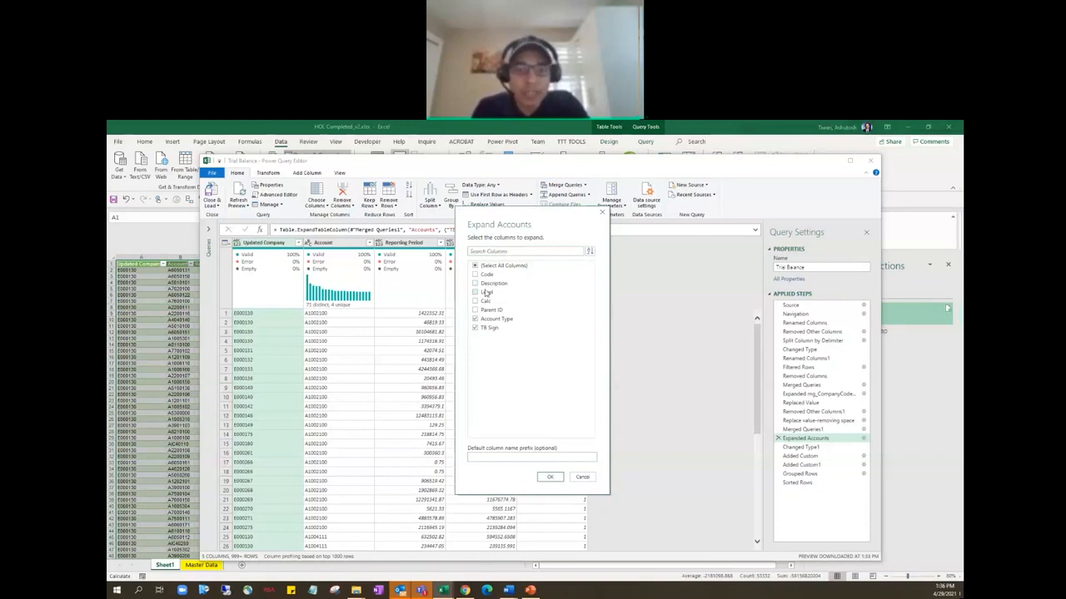
click(476, 284)
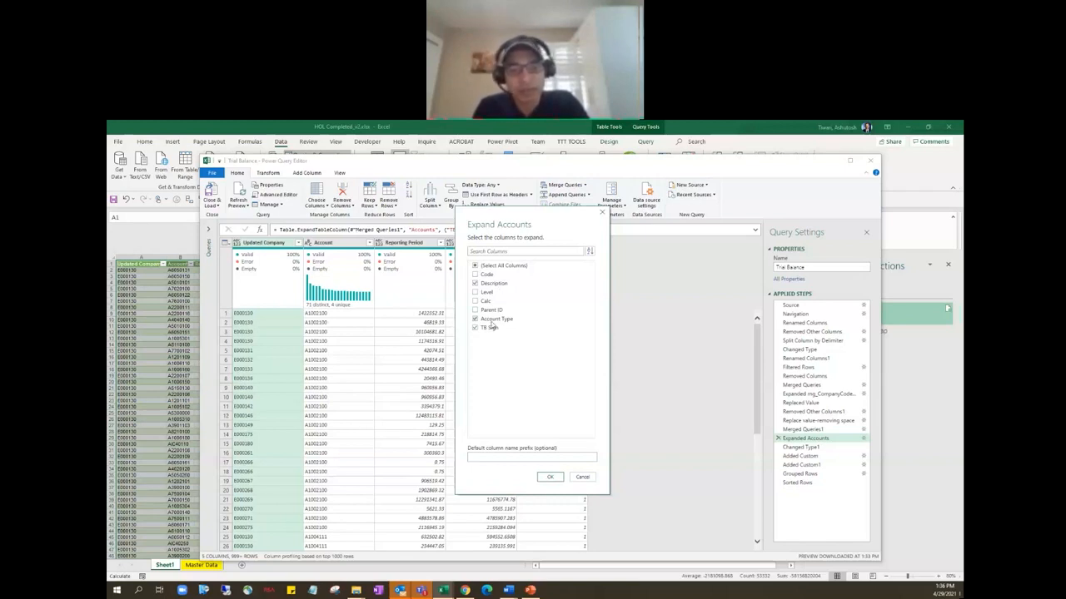
click(550, 478)
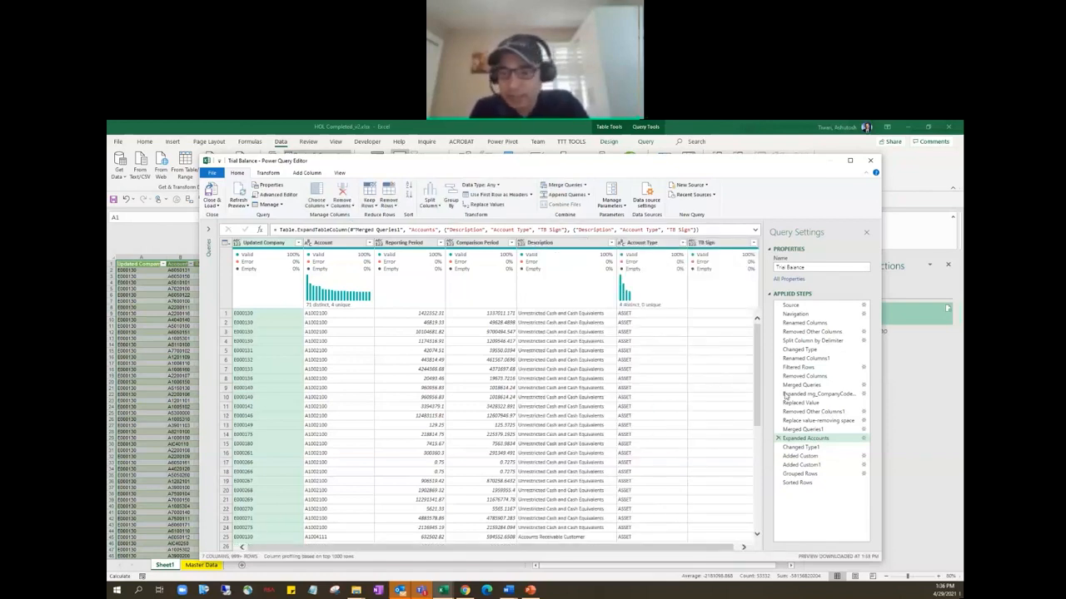
Review the TB Sign type change and the two custom column formulas that apply the sign to the period amounts.
click(801, 448)
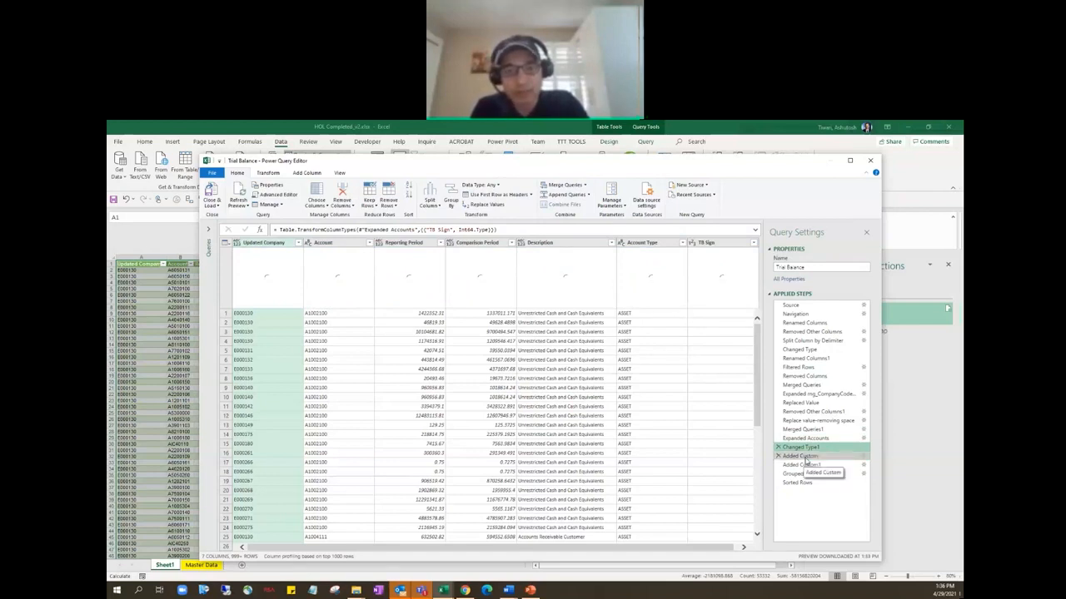
click(801, 456)
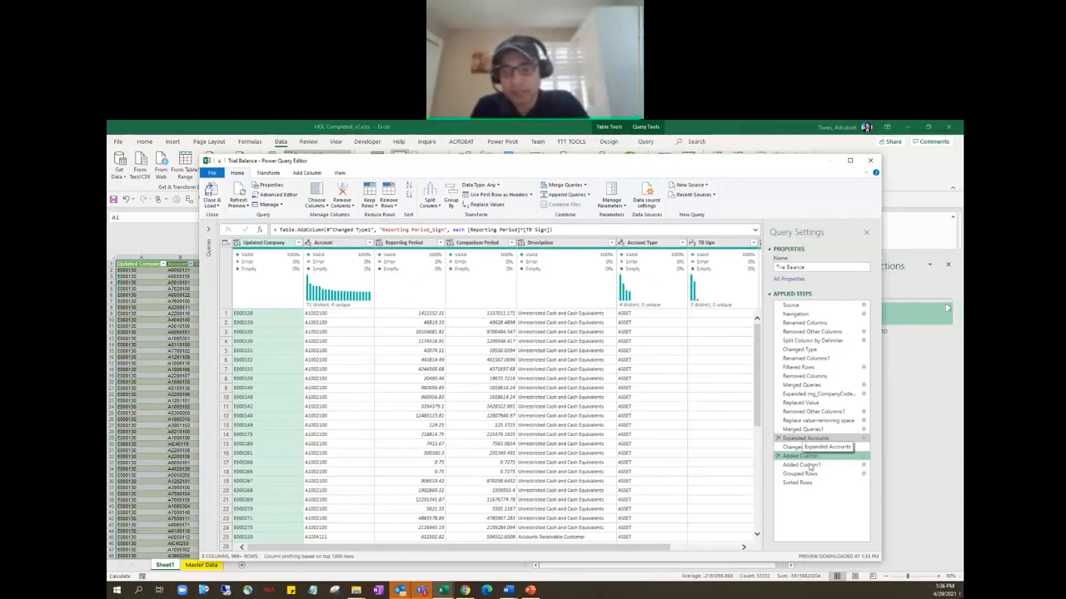
click(809, 467)
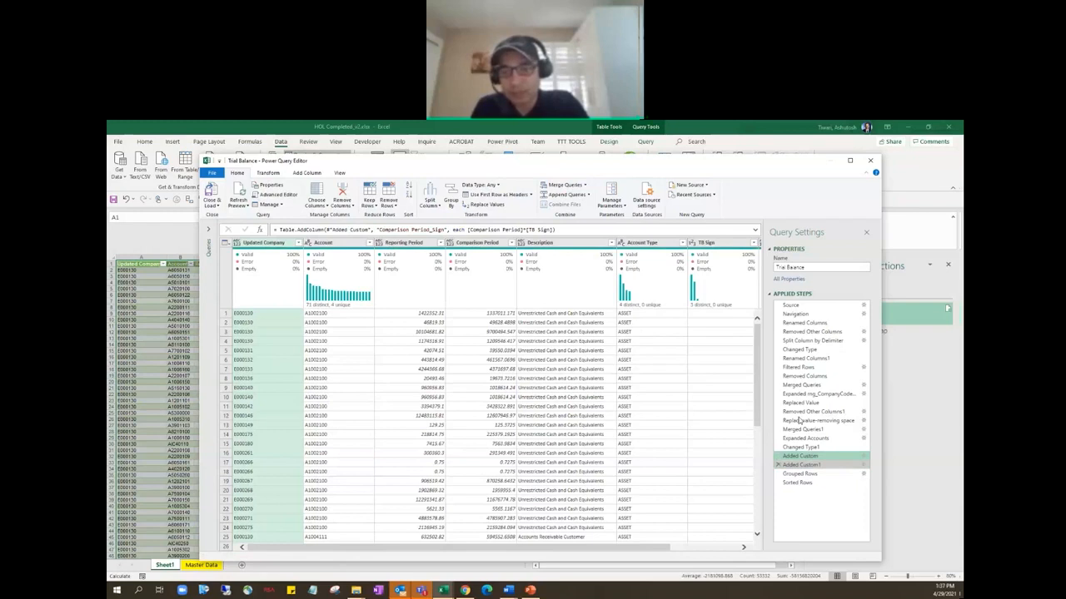
Add Account Type as a third grouping column in the Trial Balance query's Grouped Rows step and load the result to the sheet.
drag(800, 474, 806, 489)
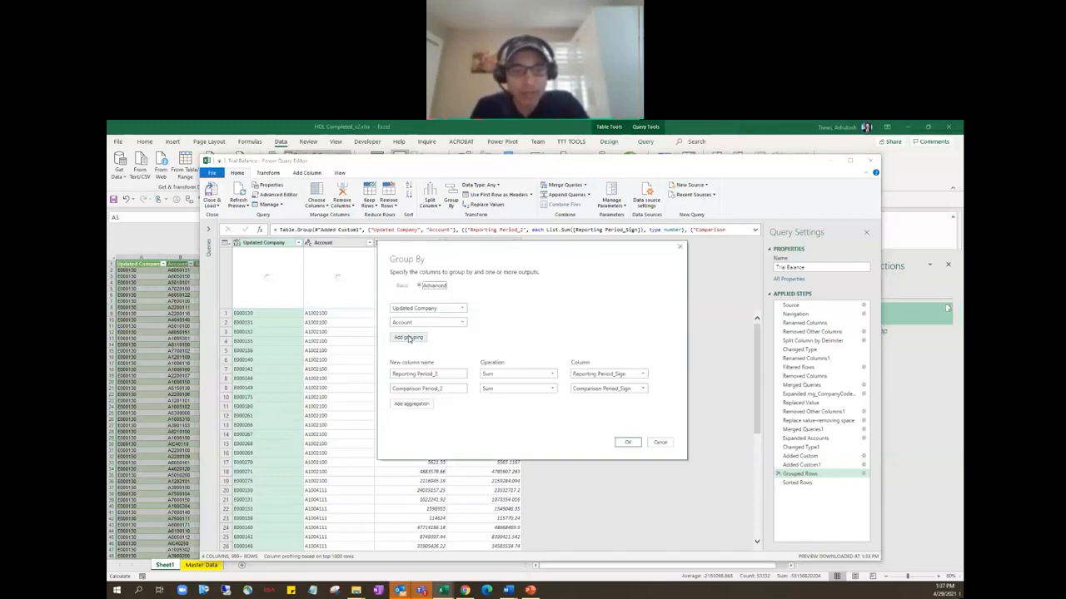
click(409, 338)
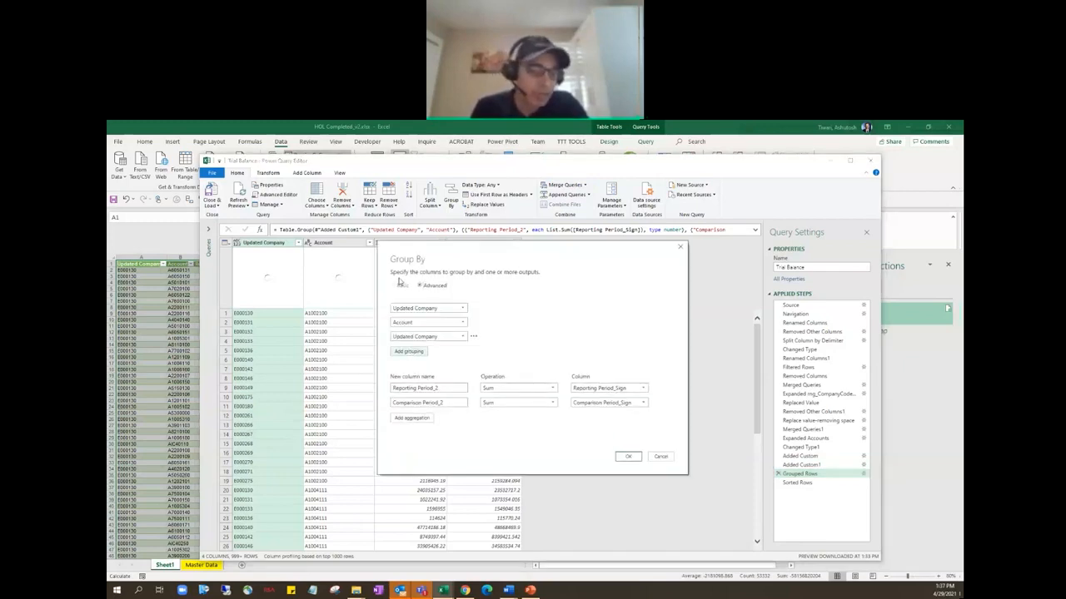
click(442, 377)
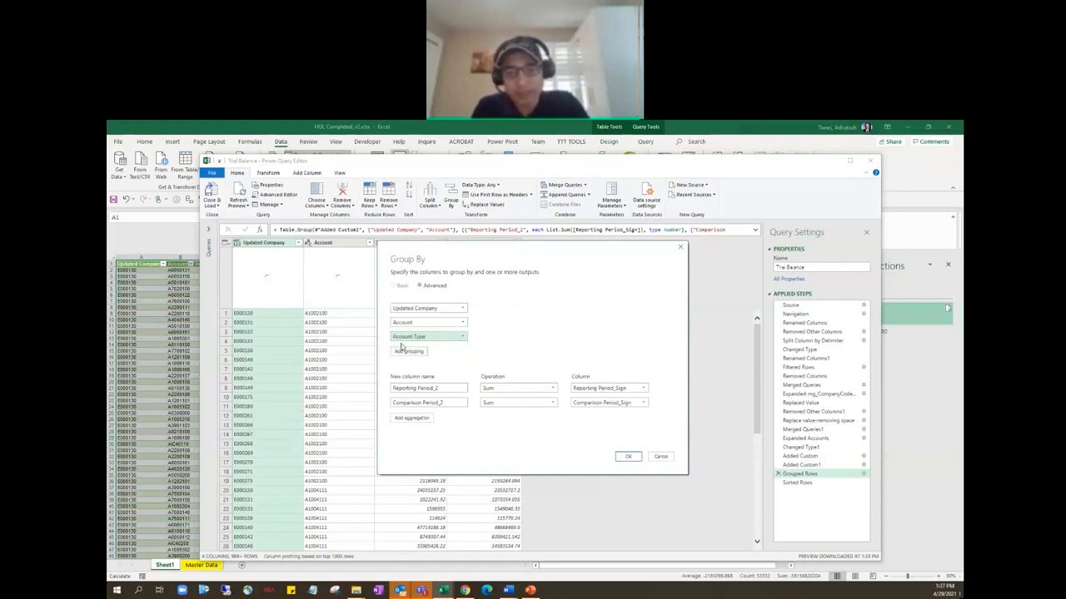
click(628, 457)
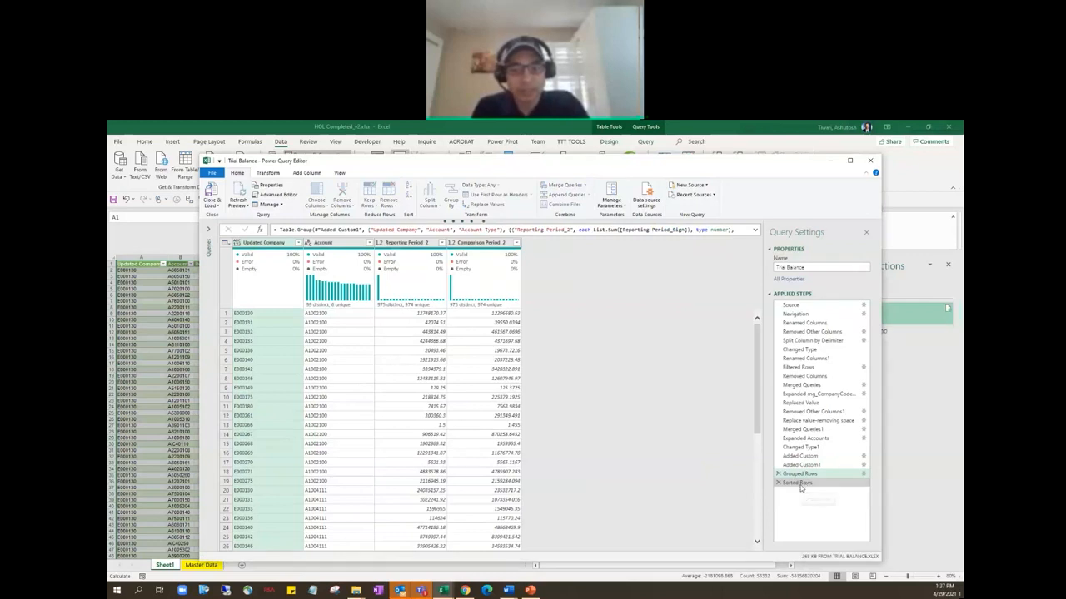
click(798, 484)
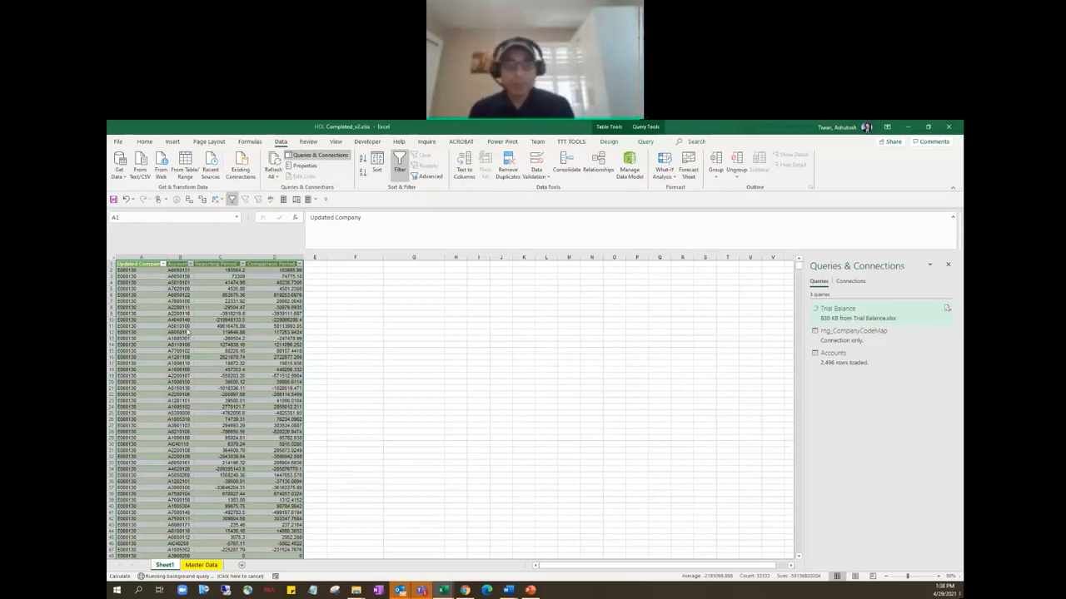
Fit the Account Type column's width to its contents and set the Trial Balance query to load to the Data Model as well.
key(alt+Tab)
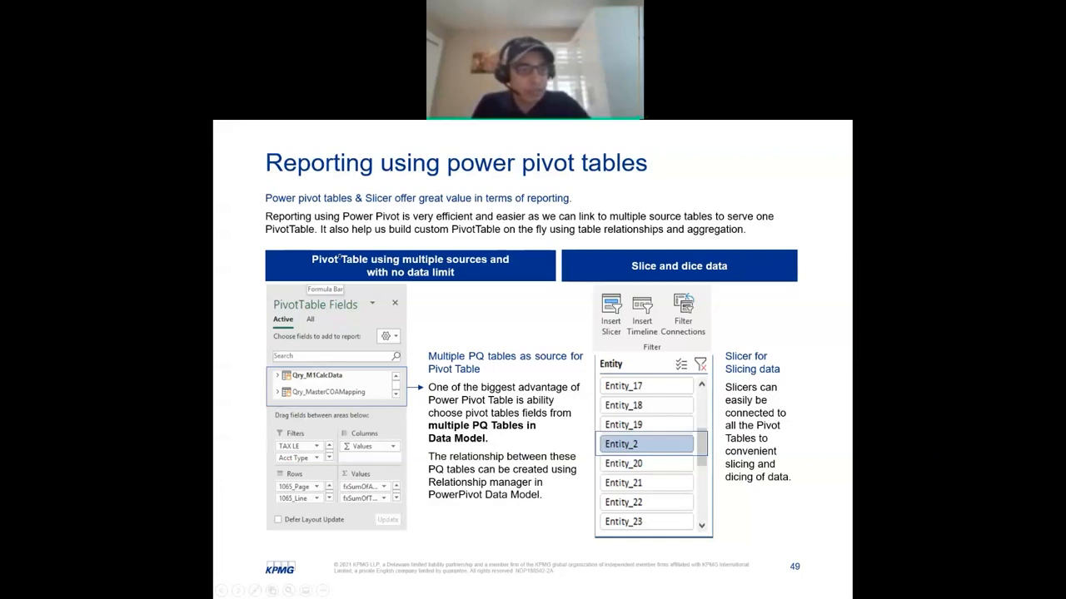
key(alt+Tab)
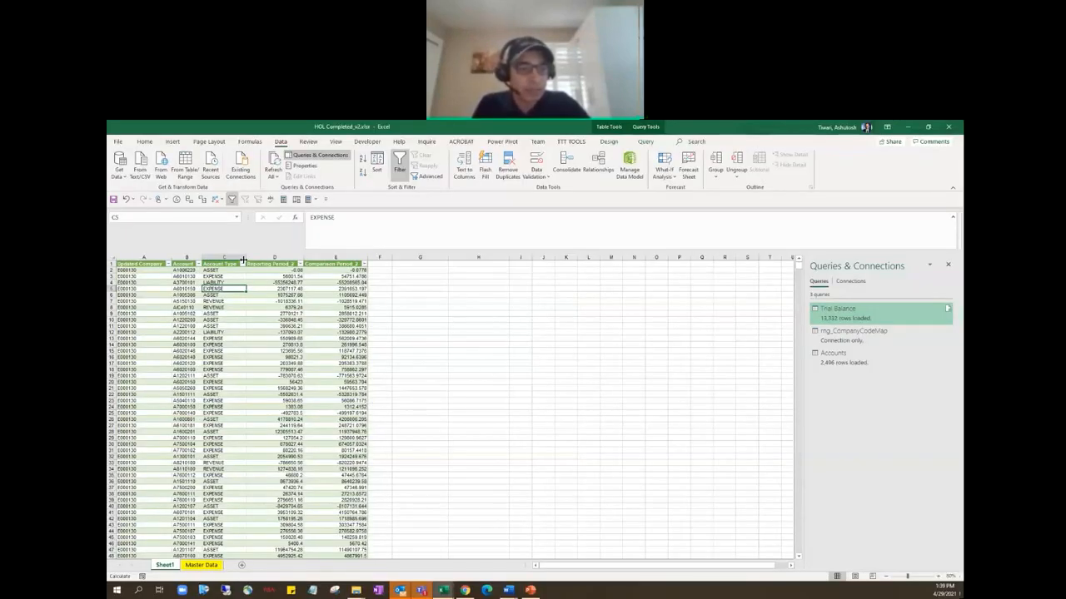
double_click(243, 260)
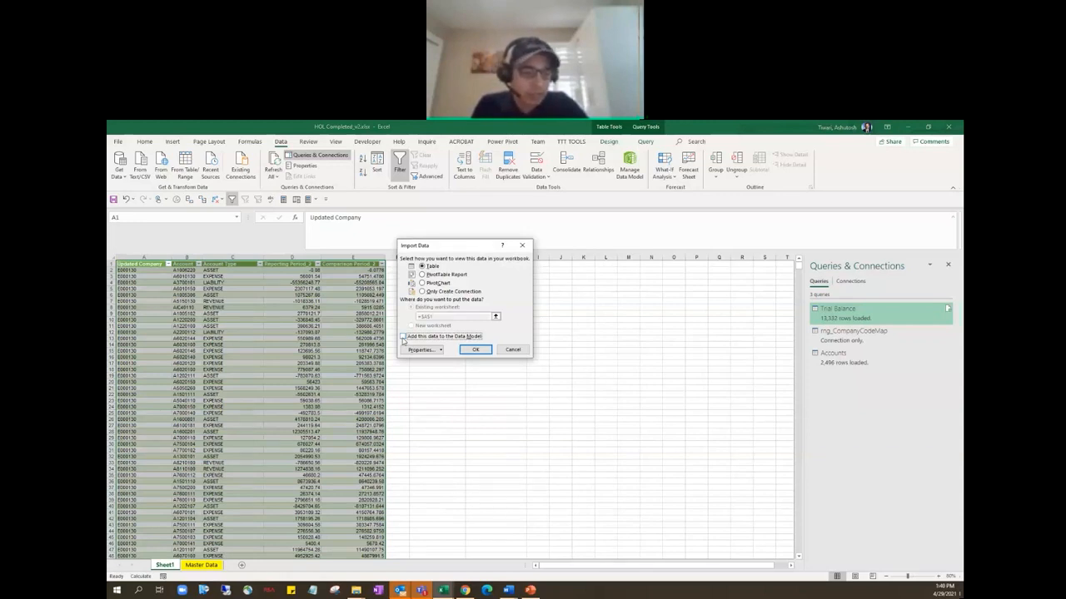
click(403, 338)
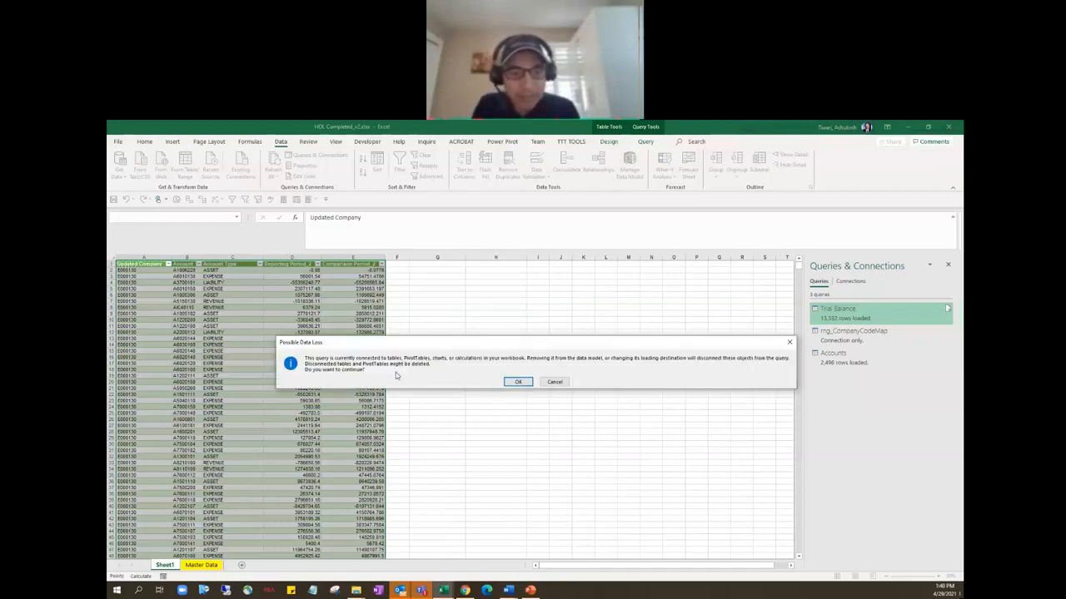
click(517, 383)
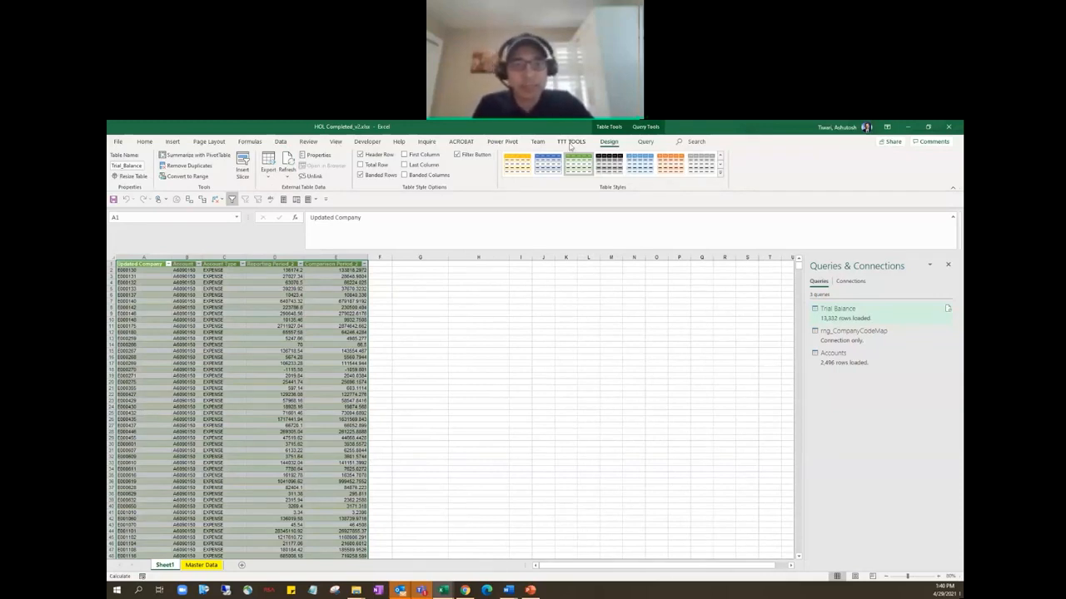
Try to open the Power Pivot data model window for the workbook containing the cleaned Trial Balance table.
click(494, 143)
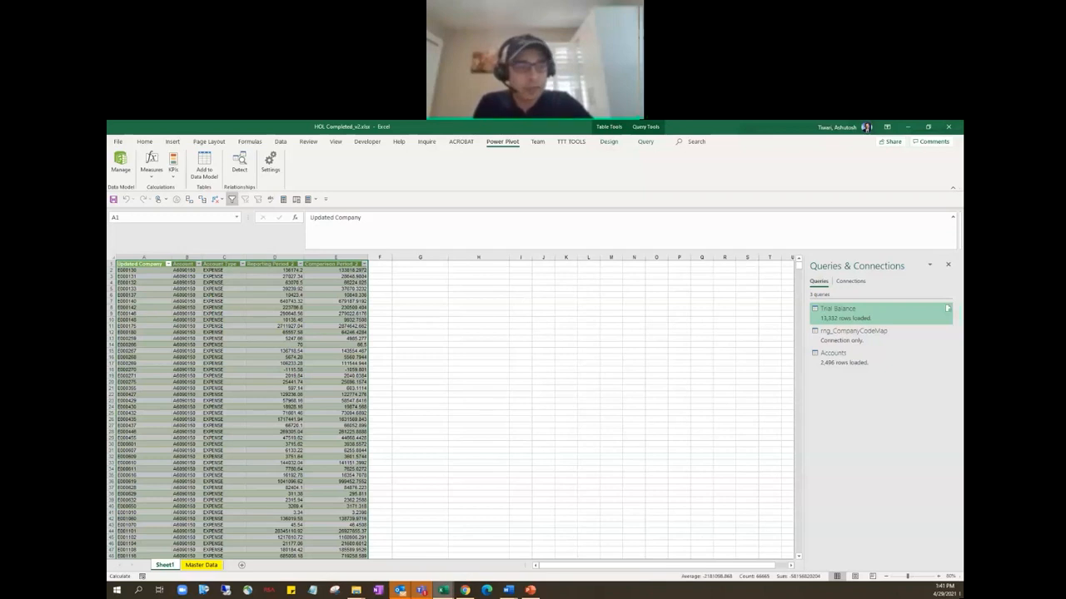
click(335, 320)
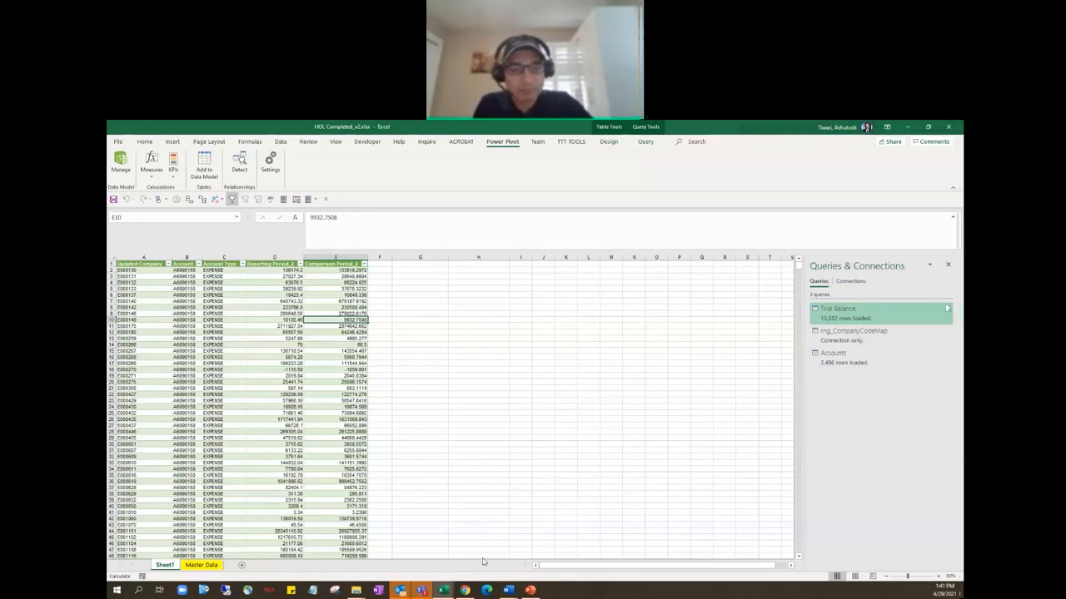
mouse_move(444, 590)
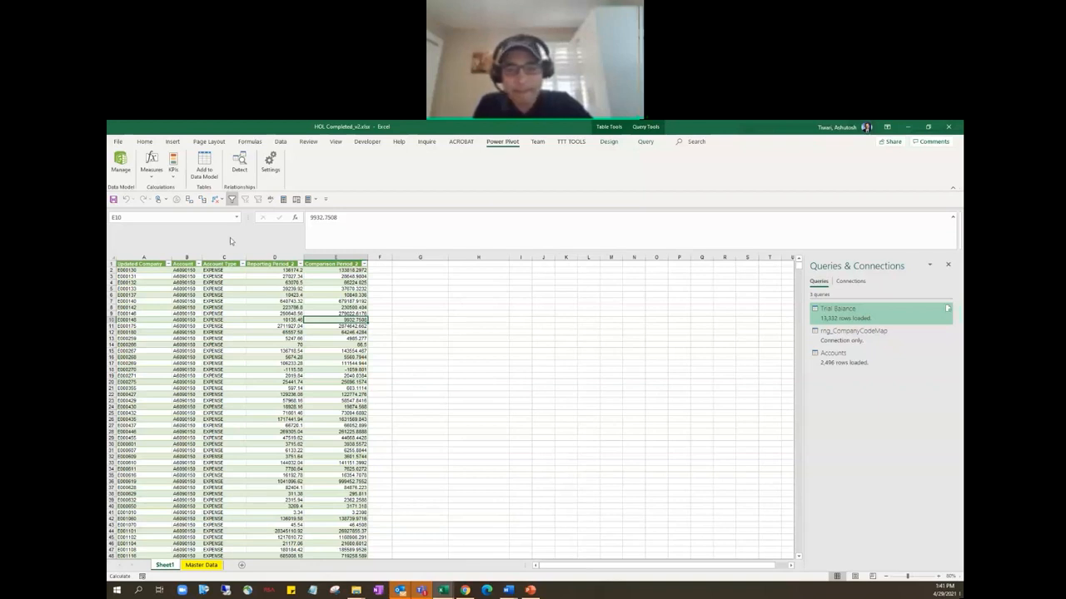
click(928, 127)
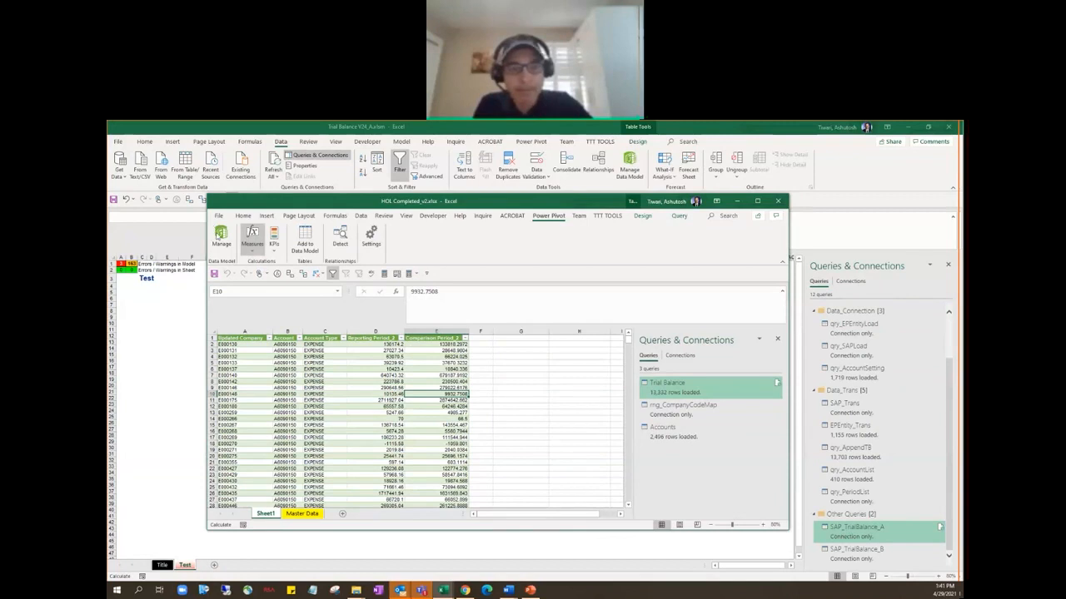
click(223, 242)
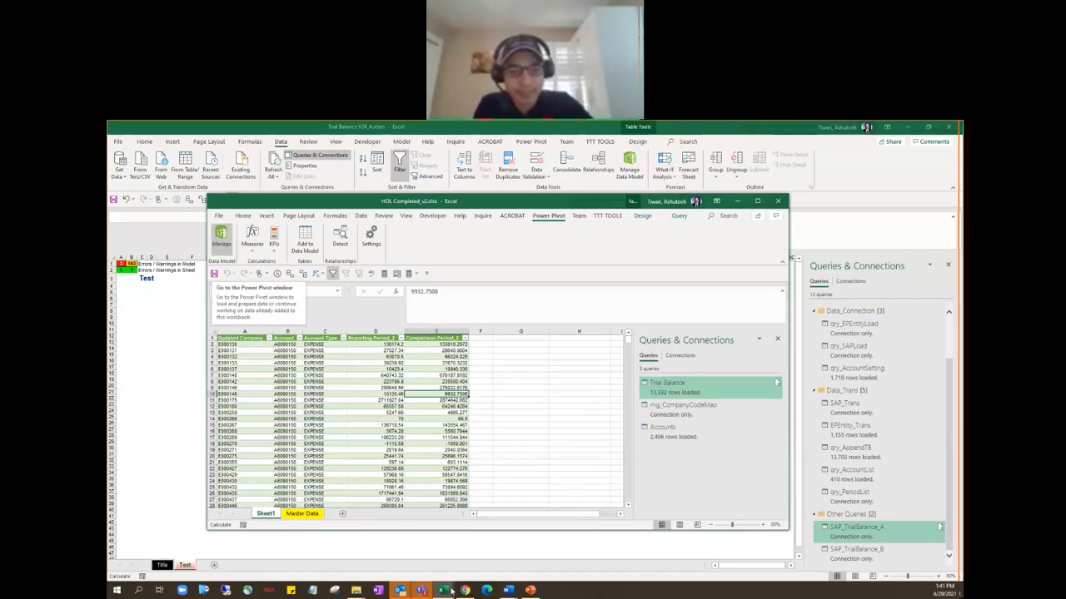
click(442, 590)
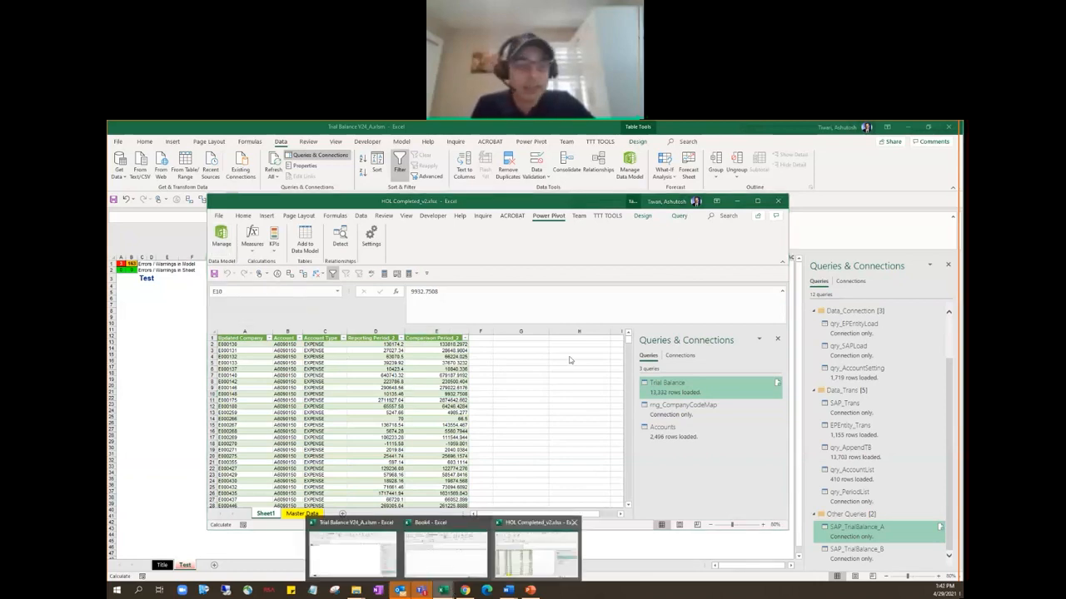
click(222, 239)
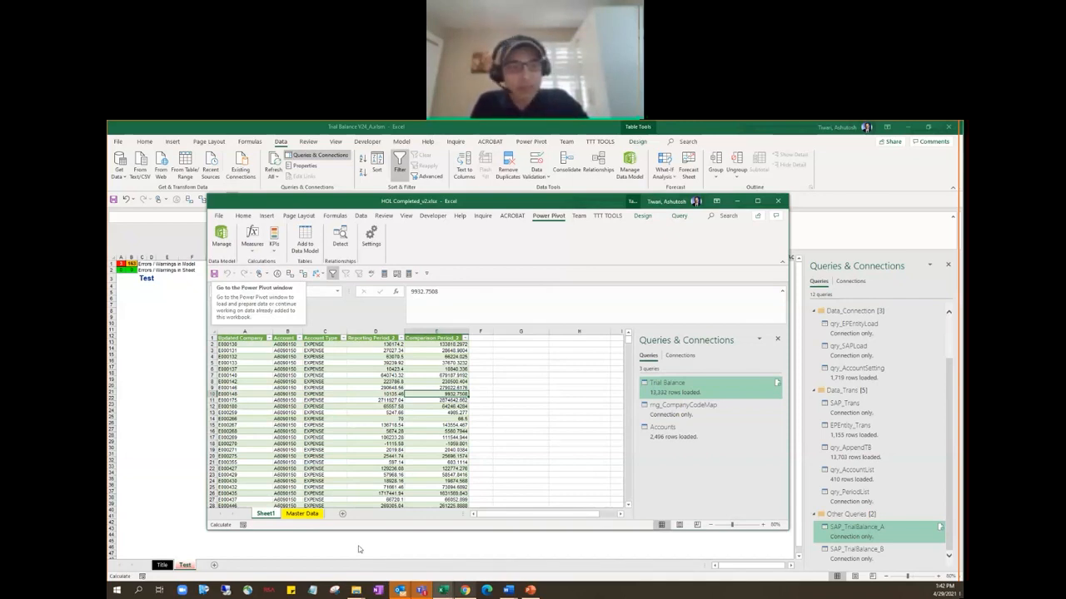
Switch to the Trial Balance V24_A.xlsm workbook and open its Power Pivot data model window.
click(452, 185)
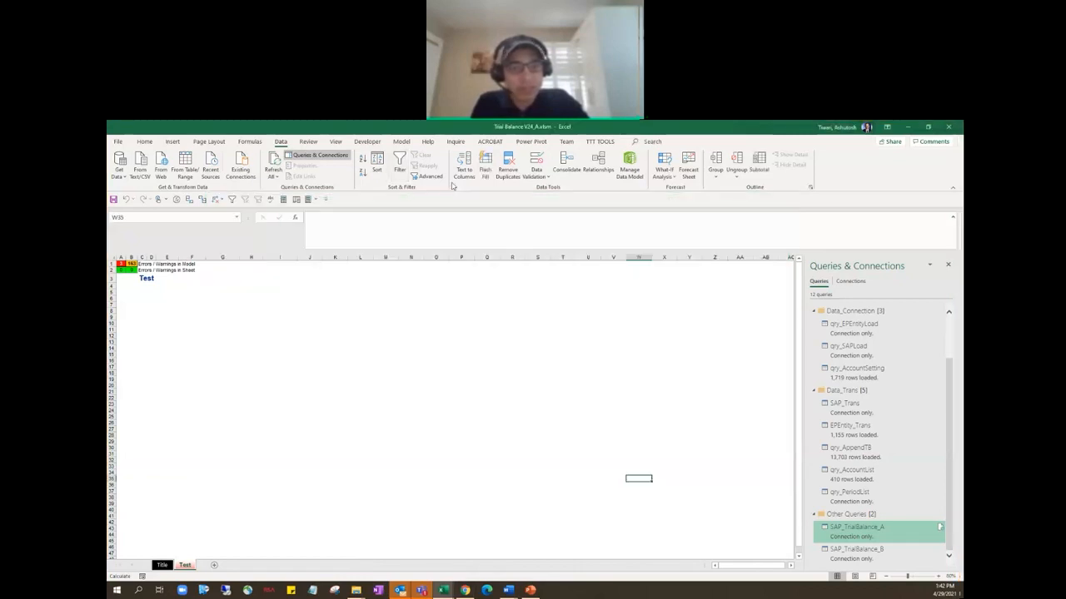
click(531, 142)
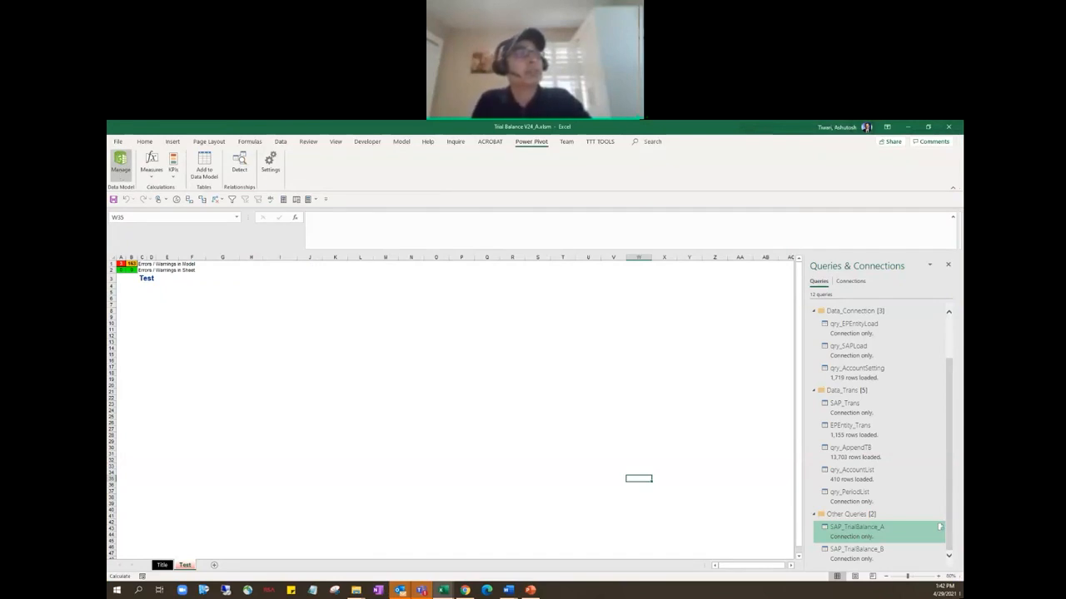
click(120, 166)
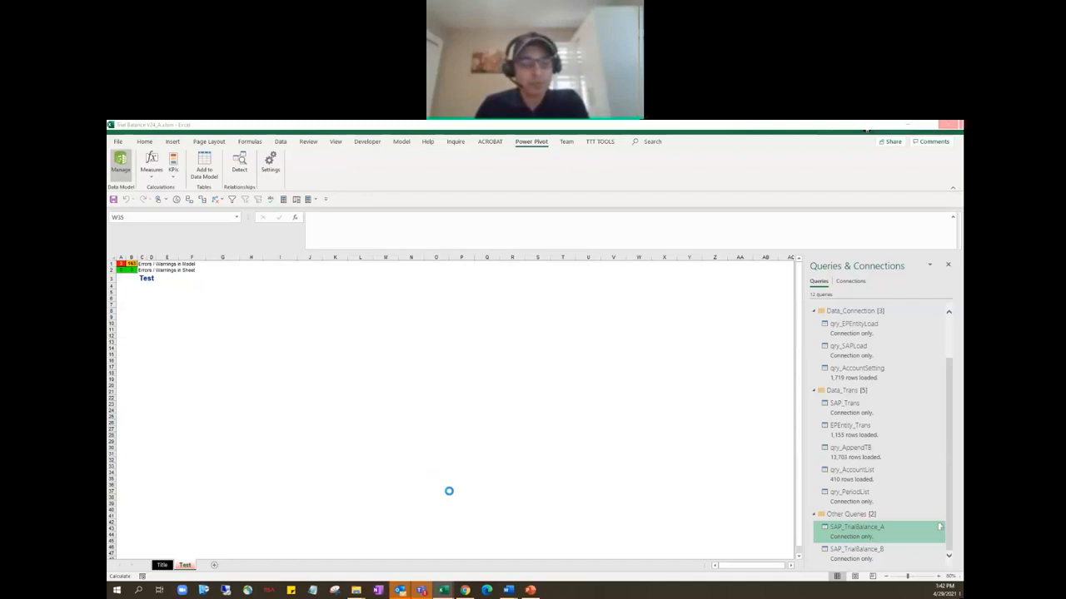
click(442, 592)
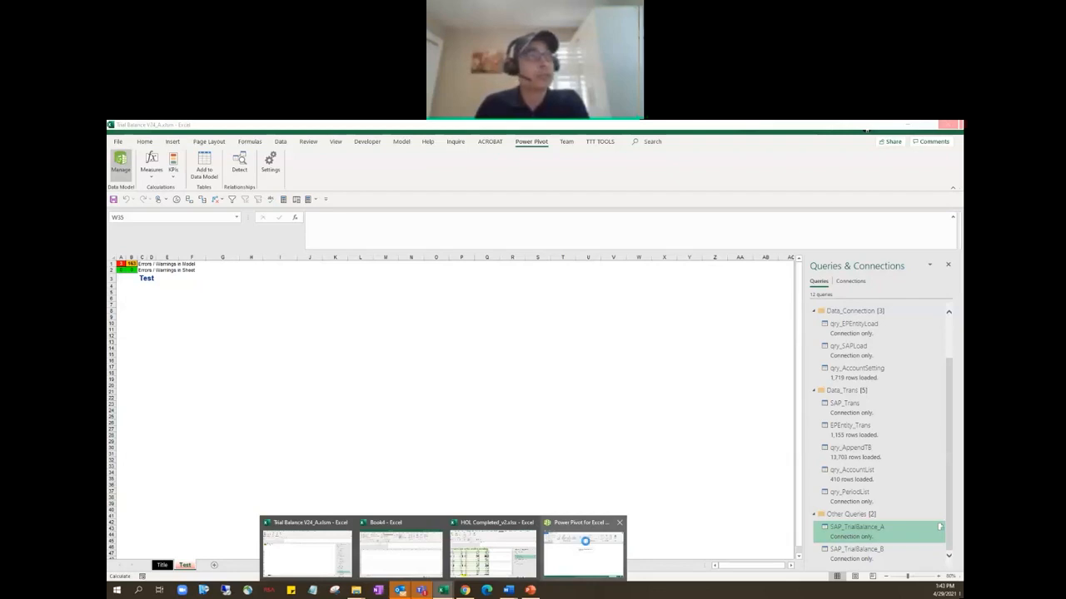
click(585, 541)
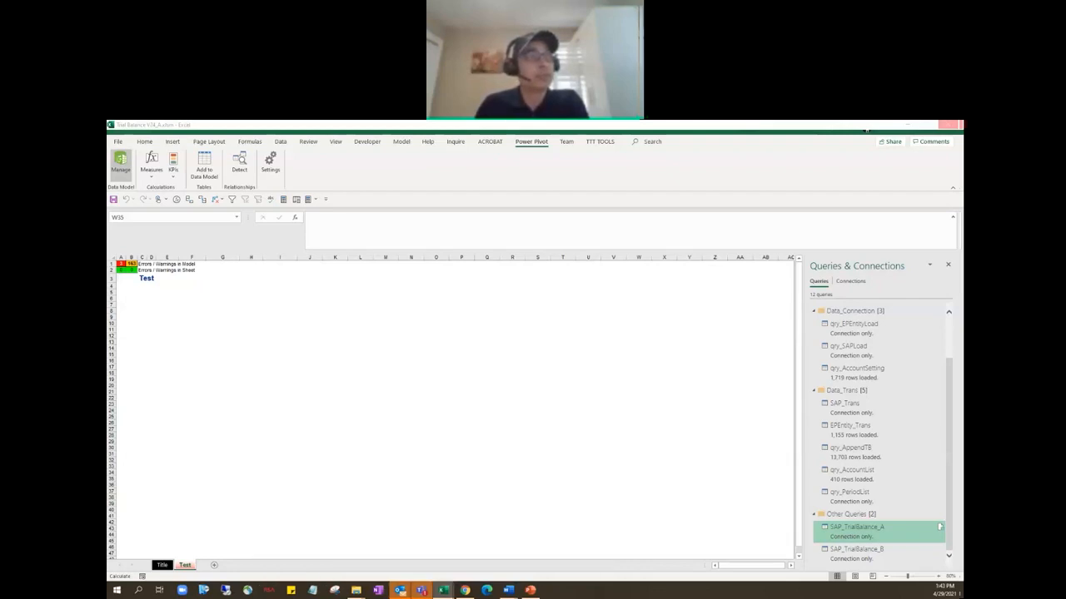